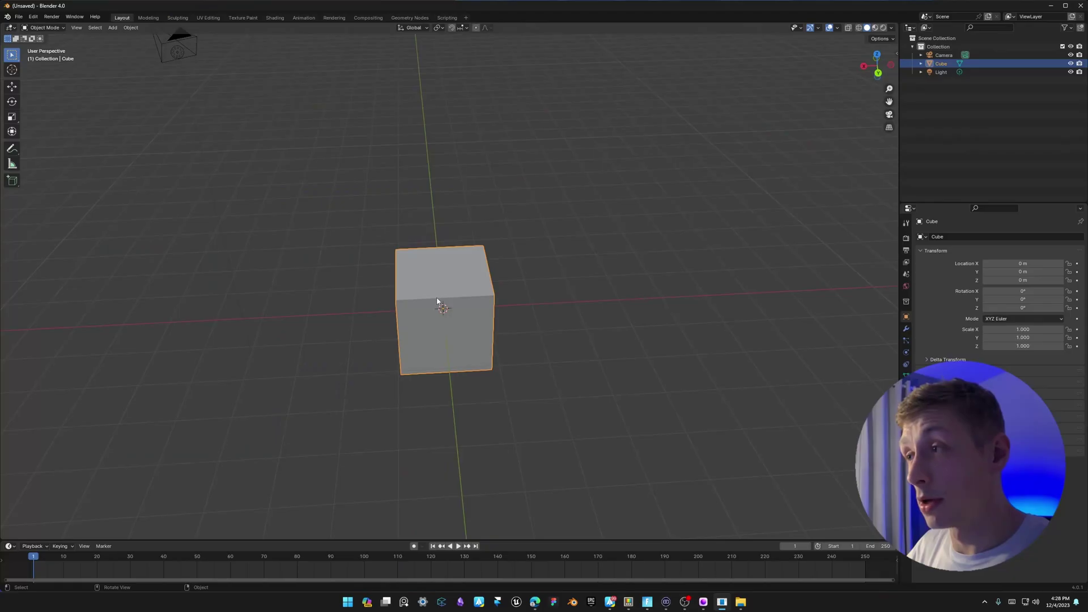
Examine how zooming in and out on the default cube behaves with the pointer at different places around it.
{"action": "scroll", "coordinate": [437, 301], "scroll_direction": "down", "scroll_amount": 4}
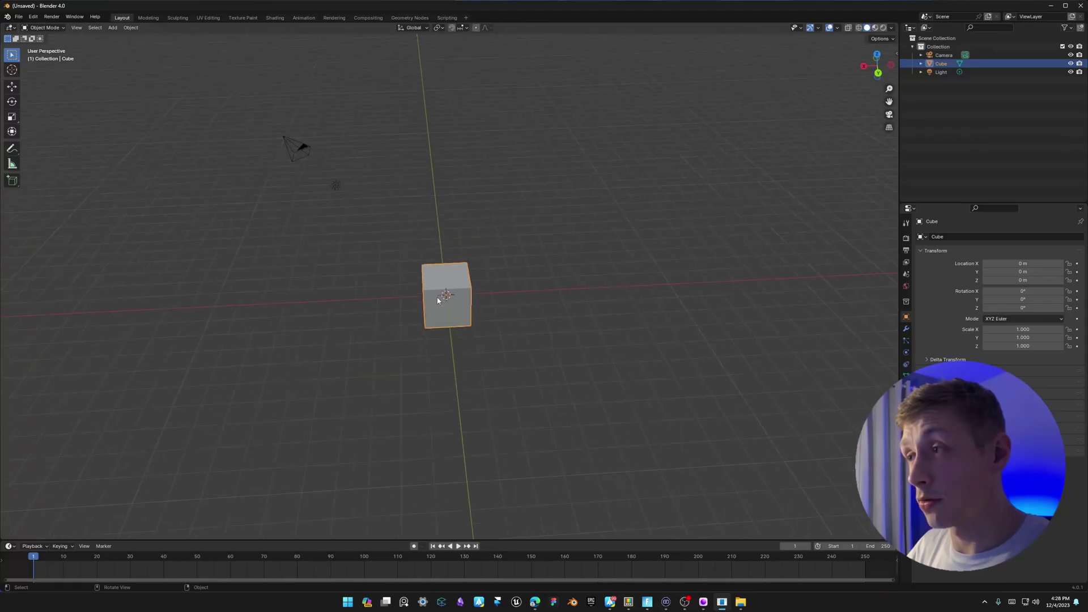
{"action": "scroll", "coordinate": [454, 320], "scroll_direction": "up", "scroll_amount": 4}
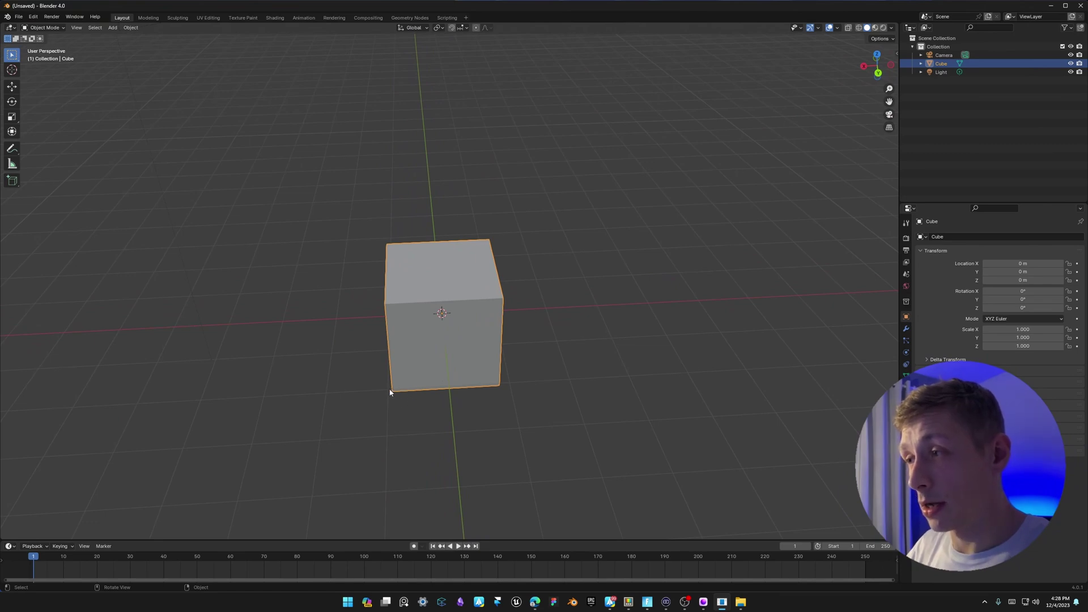
{"action": "scroll", "coordinate": [393, 391], "scroll_direction": "up", "scroll_amount": 8}
{"action": "scroll", "coordinate": [393, 397], "scroll_direction": "down", "scroll_amount": 8}
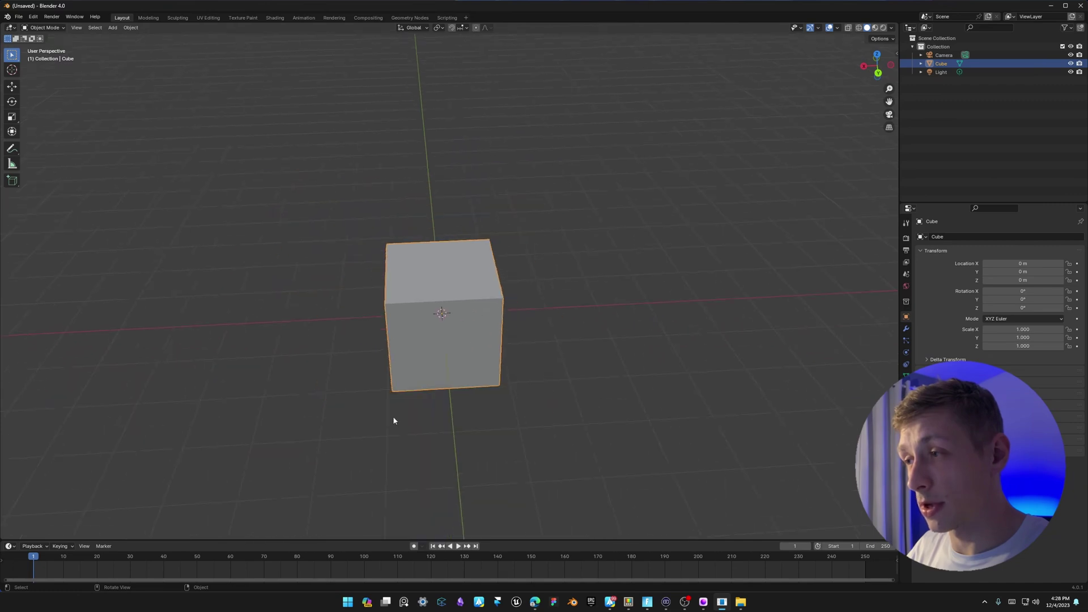
{"action": "scroll", "coordinate": [391, 417], "scroll_direction": "up", "scroll_amount": 7}
{"action": "scroll", "coordinate": [388, 417], "scroll_direction": "up", "scroll_amount": 3}
{"action": "scroll", "coordinate": [381, 425], "scroll_direction": "down", "scroll_amount": 8}
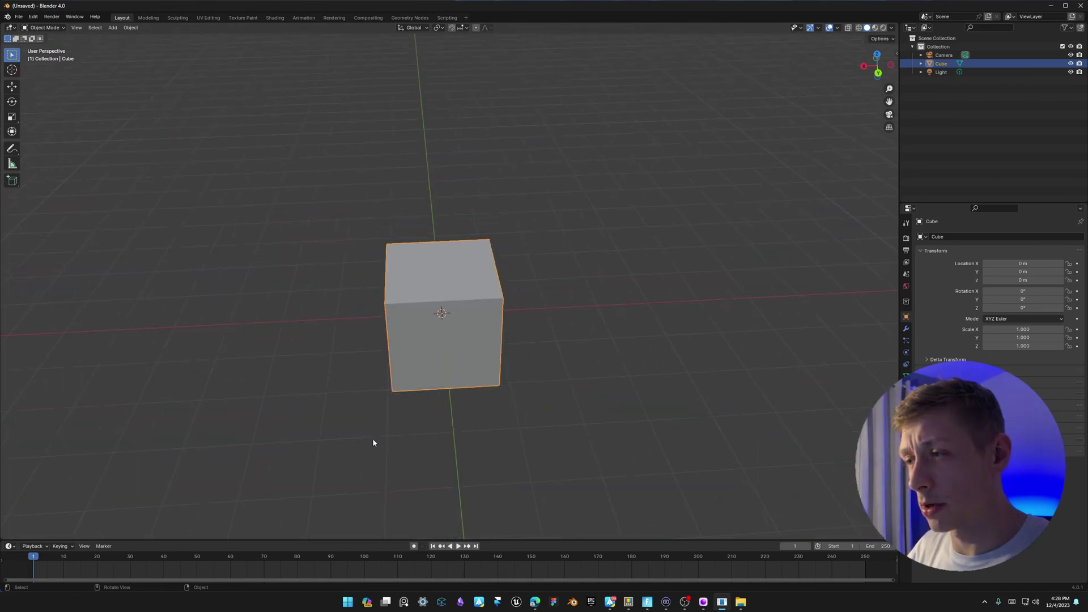
{"action": "scroll", "coordinate": [372, 440], "scroll_direction": "up", "scroll_amount": 4}
{"action": "scroll", "coordinate": [420, 382], "scroll_direction": "down", "scroll_amount": 8}
{"action": "scroll", "coordinate": [567, 471], "scroll_direction": "up", "scroll_amount": 8}
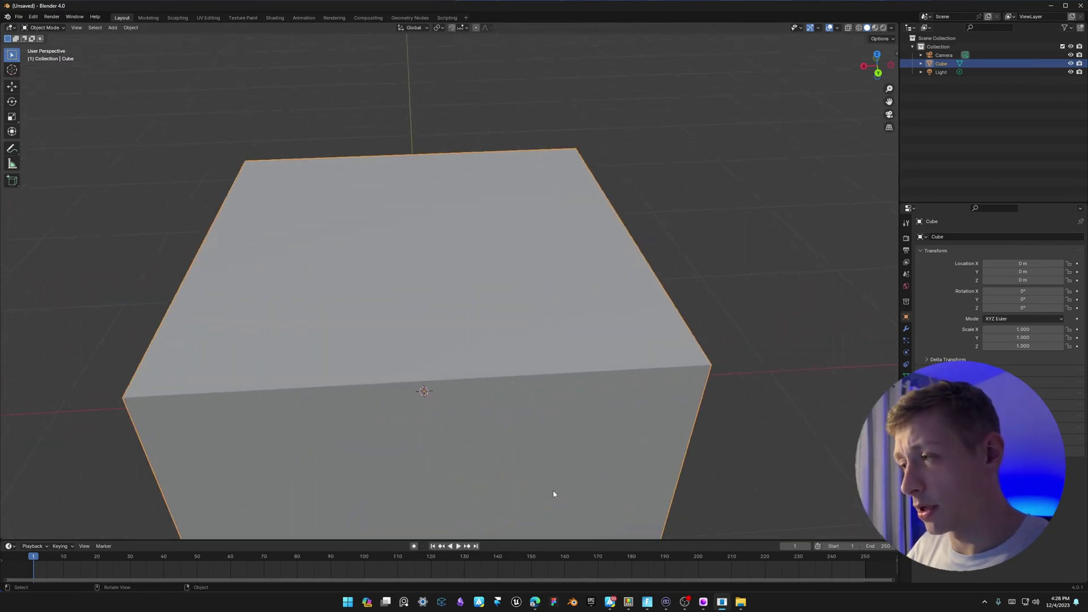
{"action": "scroll", "coordinate": [558, 495], "scroll_direction": "down", "scroll_amount": 8}
{"action": "scroll", "coordinate": [560, 494], "scroll_direction": "up", "scroll_amount": 8}
{"action": "scroll", "coordinate": [698, 481], "scroll_direction": "down", "scroll_amount": 8}
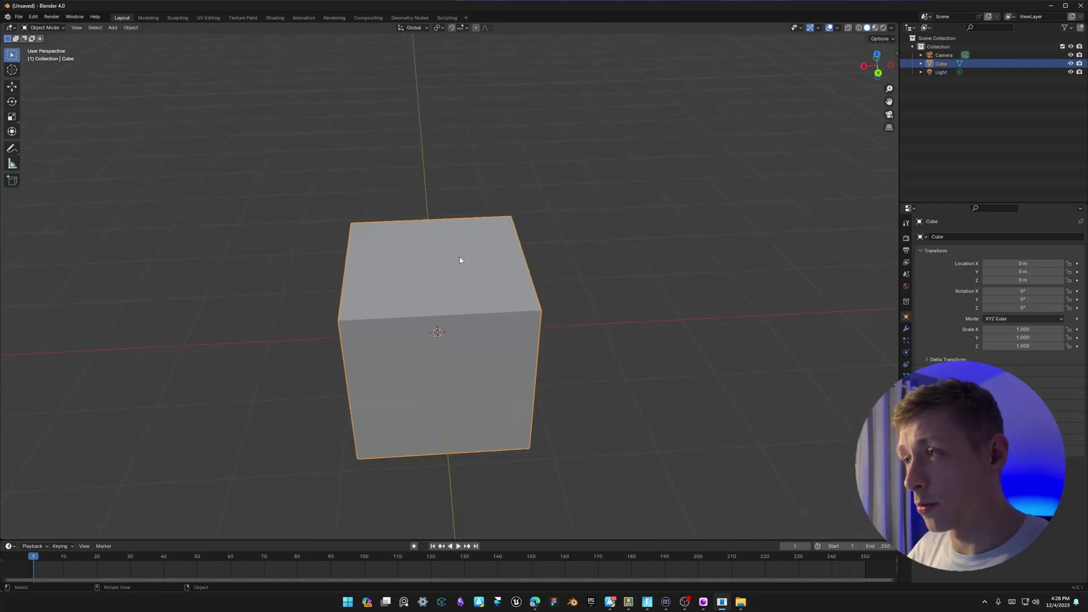
Enable Zoom to Mouse Position in the navigation preferences.
{"action": "left_click", "coordinate": [34, 17]}
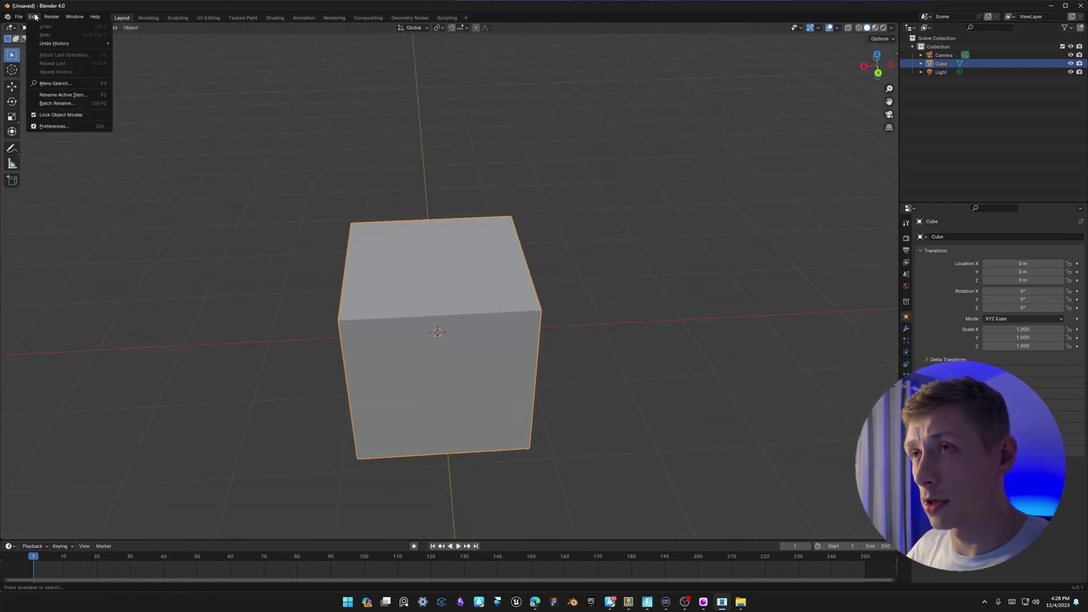
{"action": "left_click", "coordinate": [60, 114]}
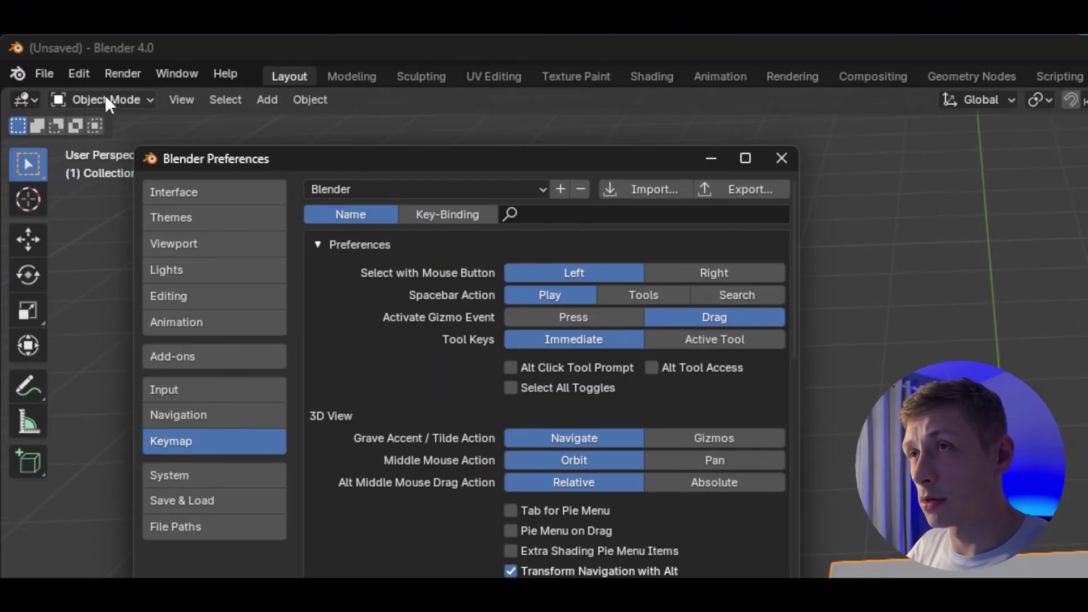
{"action": "left_click", "coordinate": [44, 305]}
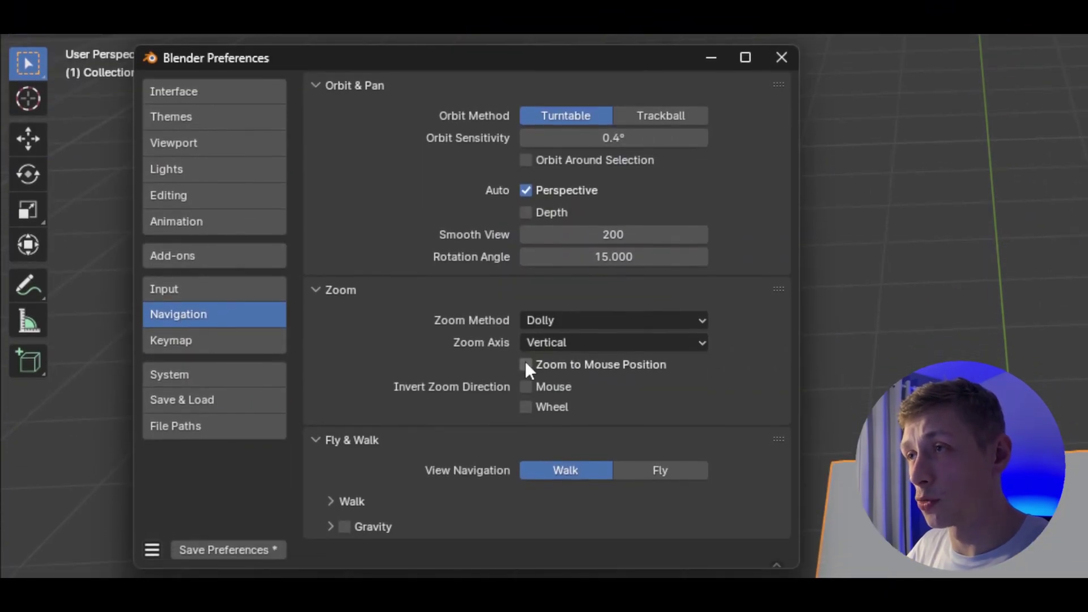
{"action": "left_click", "coordinate": [526, 360]}
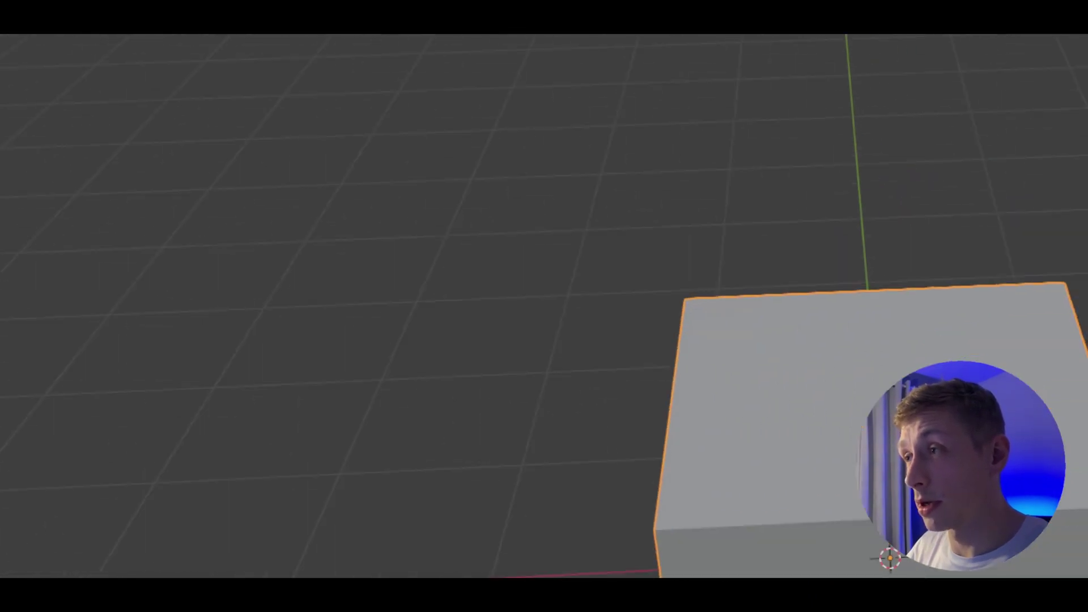
Test zooming towards the pointer at the cube's corners, and check how panning and orbiting behave close to a corner.
{"action": "scroll", "coordinate": [816, 417], "scroll_direction": "down", "scroll_amount": 5}
{"action": "scroll", "coordinate": [706, 385], "scroll_direction": "up", "scroll_amount": 8}
{"action": "scroll", "coordinate": [711, 383], "scroll_direction": "down", "scroll_amount": 6}
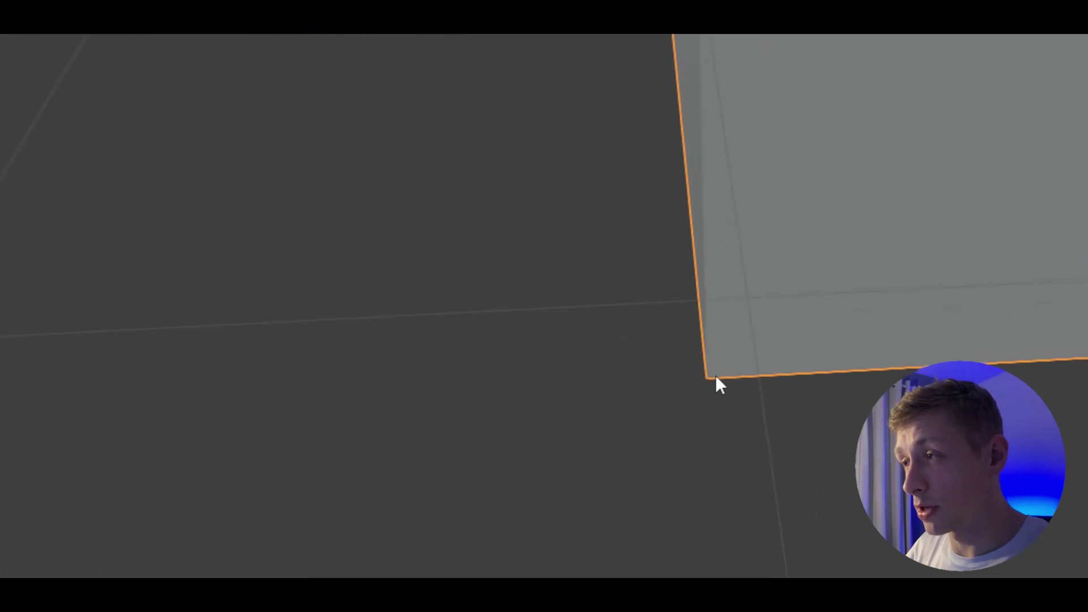
{"action": "scroll", "coordinate": [907, 238], "scroll_direction": "up", "scroll_amount": 5}
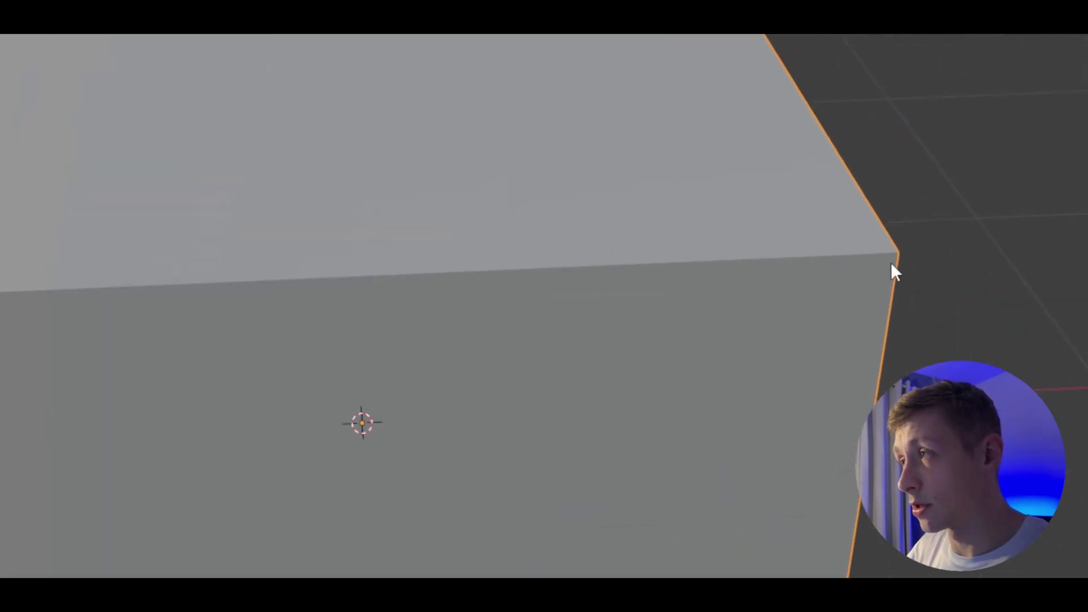
{"action": "scroll", "coordinate": [872, 282], "scroll_direction": "down", "scroll_amount": 4}
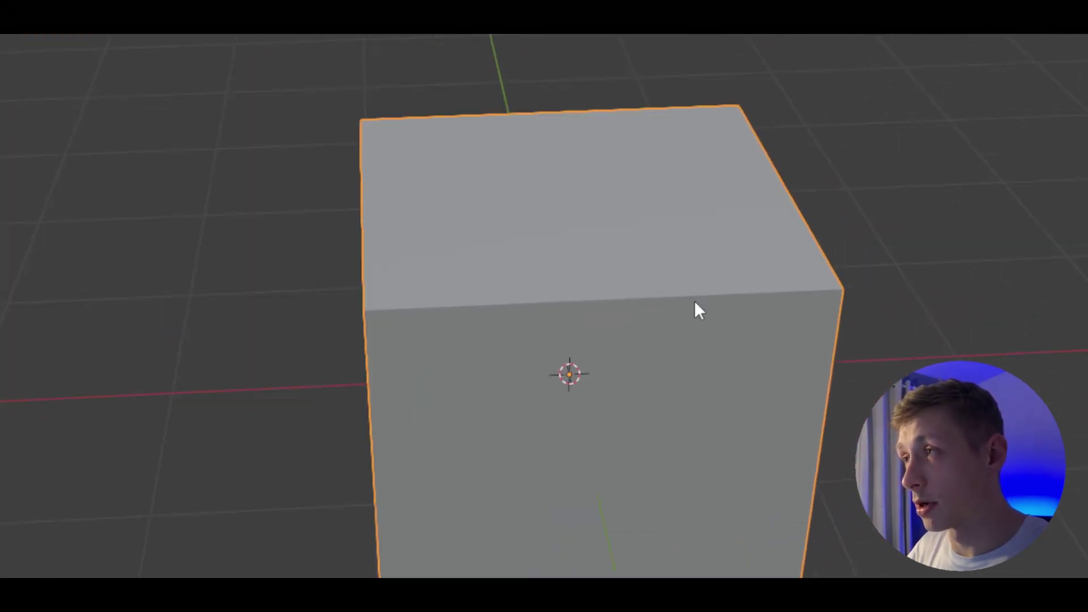
{"action": "middle_click_drag", "start_coordinate": [576, 505], "coordinate": [518, 409], "text": "shift"}
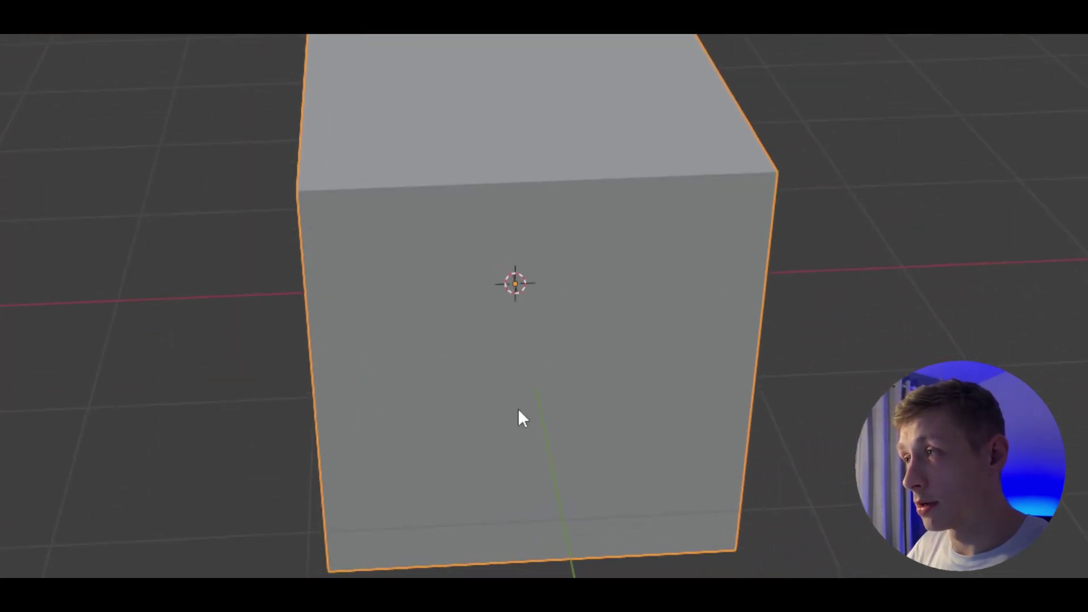
{"action": "scroll", "coordinate": [541, 397], "scroll_direction": "up", "scroll_amount": 5}
{"action": "scroll", "coordinate": [547, 332], "scroll_direction": "down", "scroll_amount": 6}
{"action": "middle_click_drag", "start_coordinate": [535, 224], "coordinate": [462, 393], "text": "shift"}
{"action": "scroll", "coordinate": [464, 404], "scroll_direction": "down", "scroll_amount": 3}
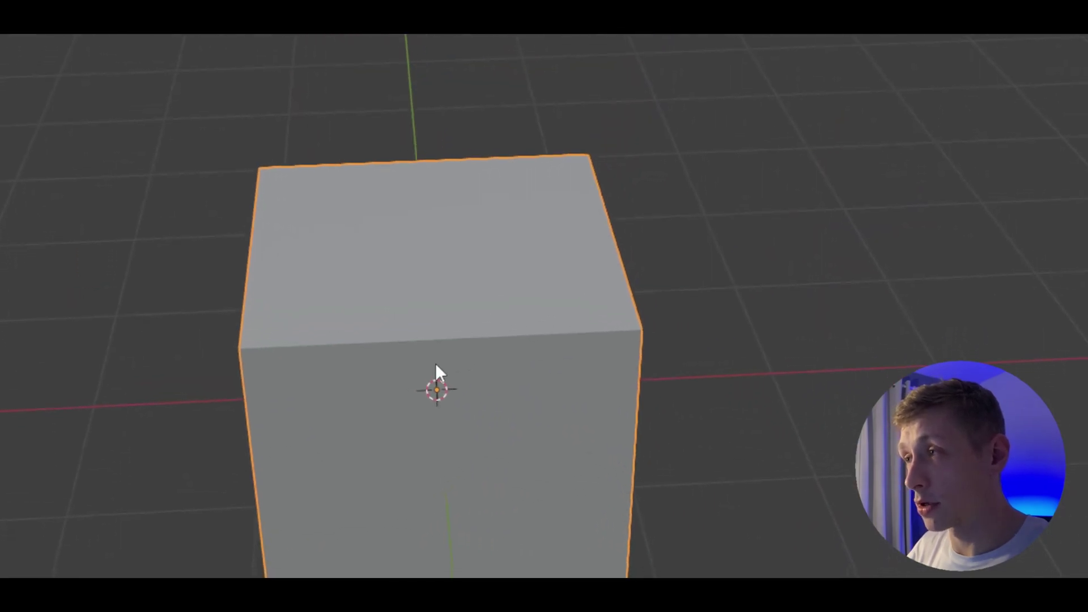
{"action": "middle_click_drag", "start_coordinate": [420, 335], "coordinate": [261, 363]}
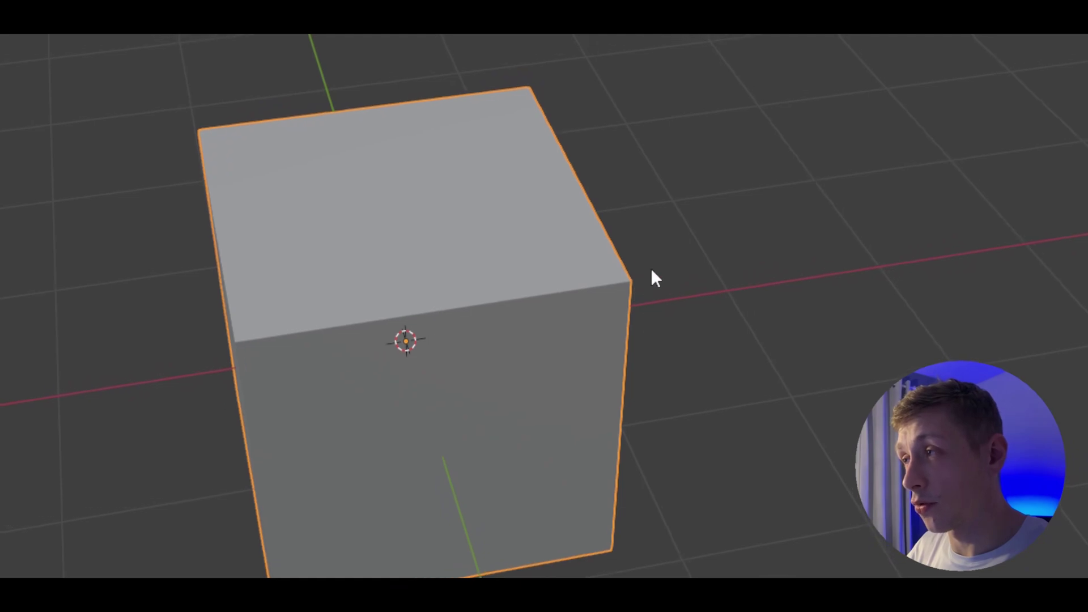
{"action": "scroll", "coordinate": [624, 325], "scroll_direction": "up", "scroll_amount": 5}
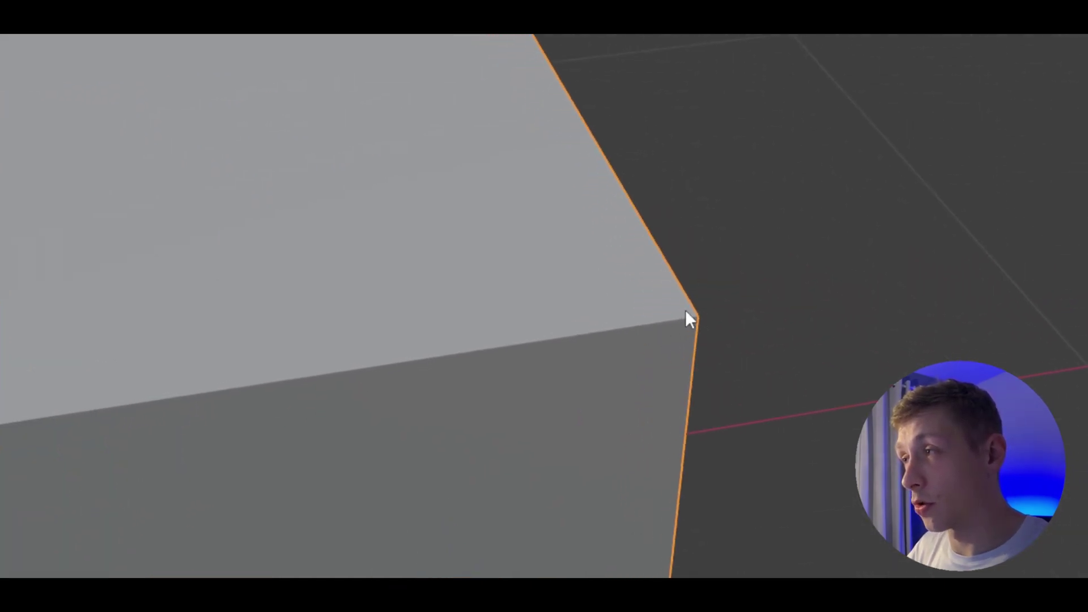
{"action": "middle_click_drag", "start_coordinate": [685, 310], "coordinate": [703, 287]}
{"action": "scroll", "coordinate": [576, 365], "scroll_direction": "down", "scroll_amount": 5}
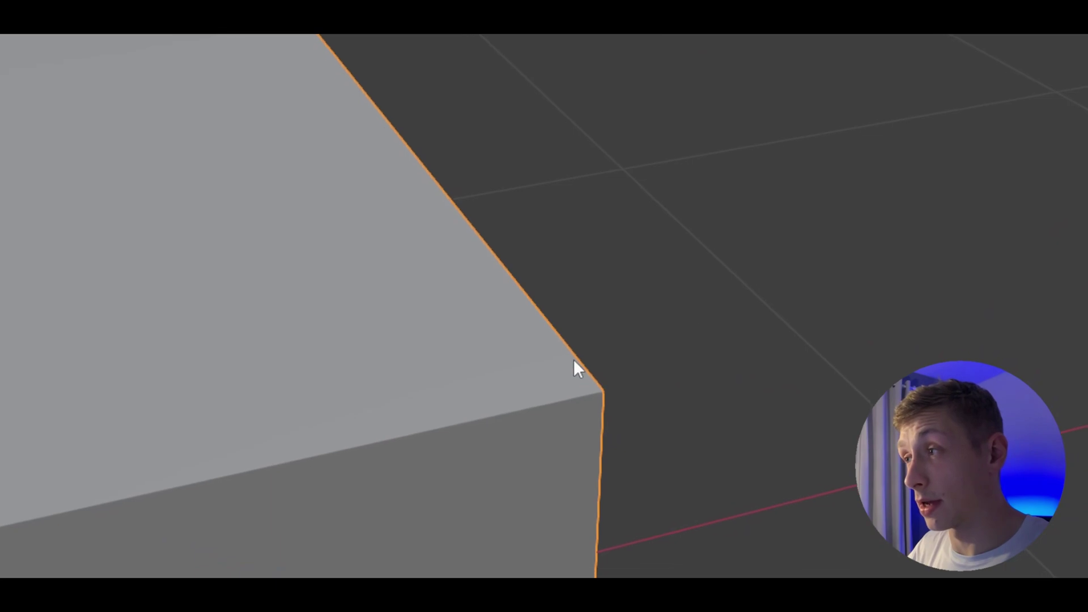
{"action": "middle_click_drag", "start_coordinate": [413, 358], "coordinate": [453, 337], "text": "shift"}
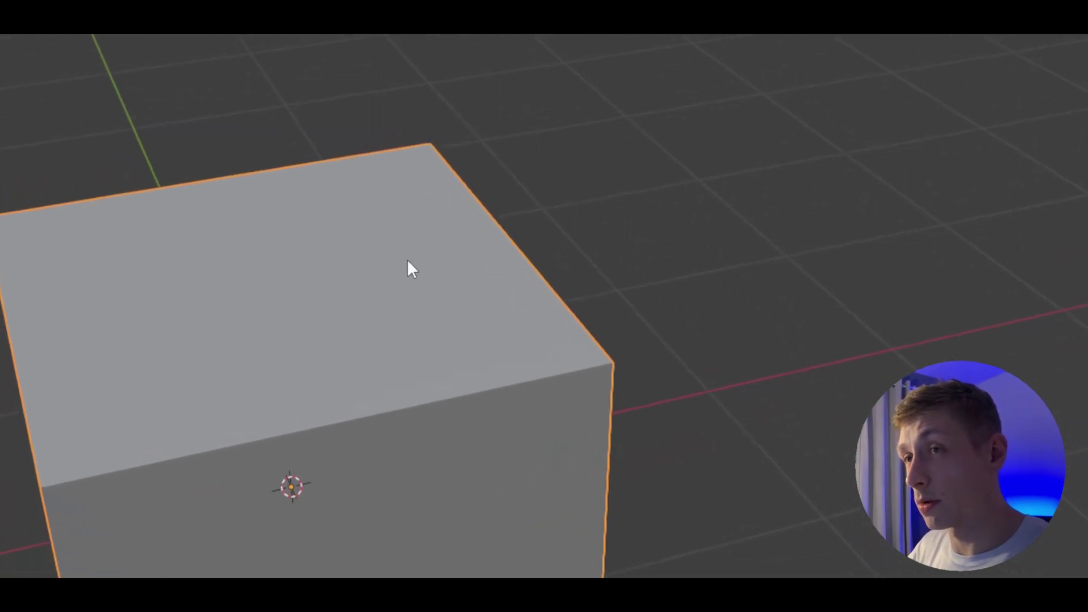
Enable the Auto Depth option for orbiting and panning in the navigation preferences and minimize the preferences window.
{"action": "left_click", "coordinate": [51, 61]}
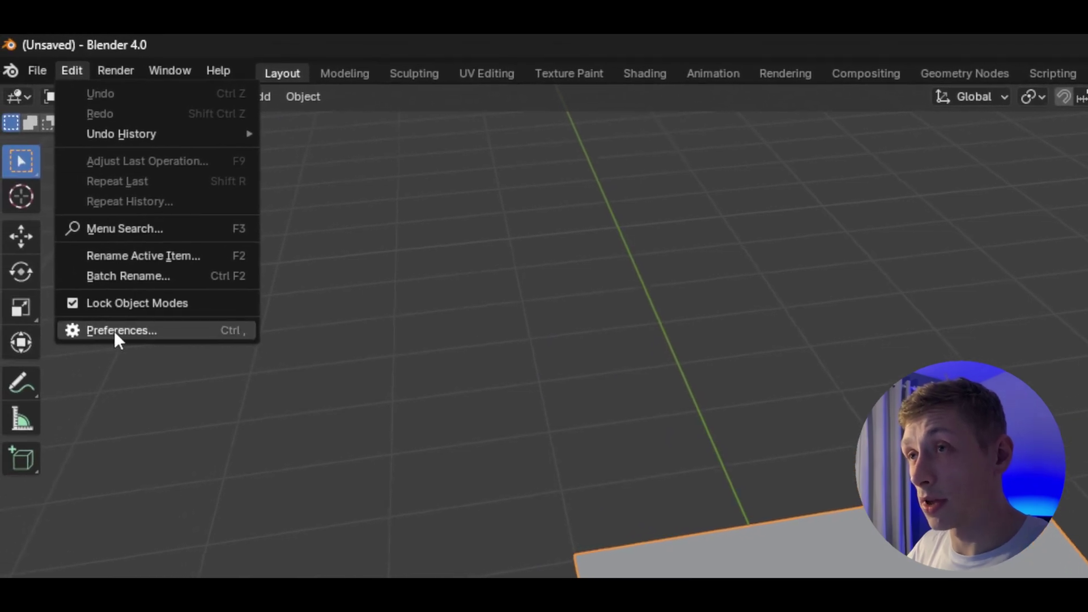
{"action": "left_click", "coordinate": [114, 331]}
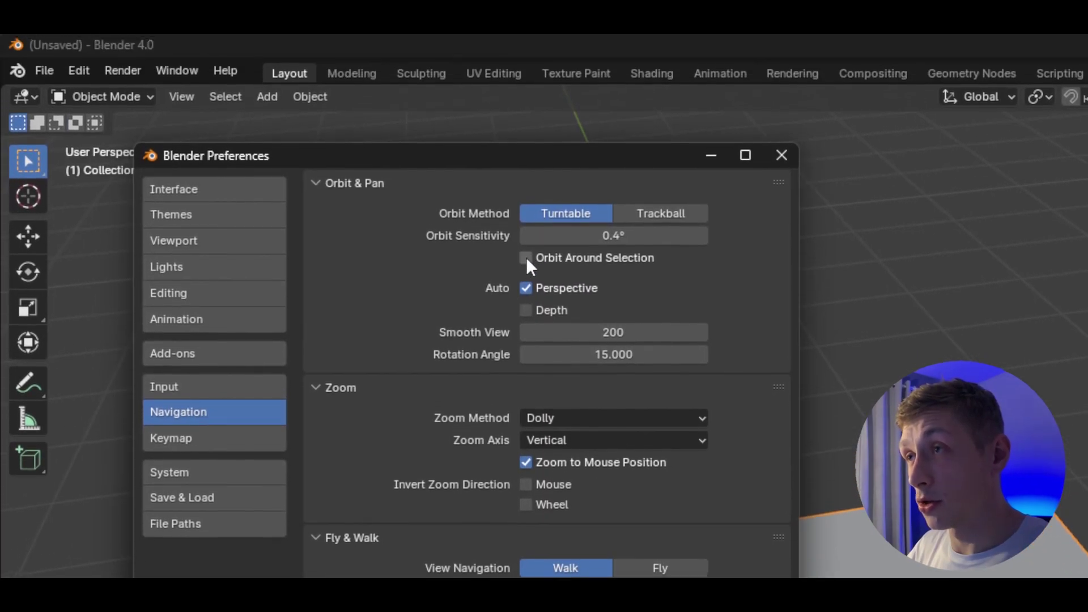
{"action": "left_click", "coordinate": [525, 313]}
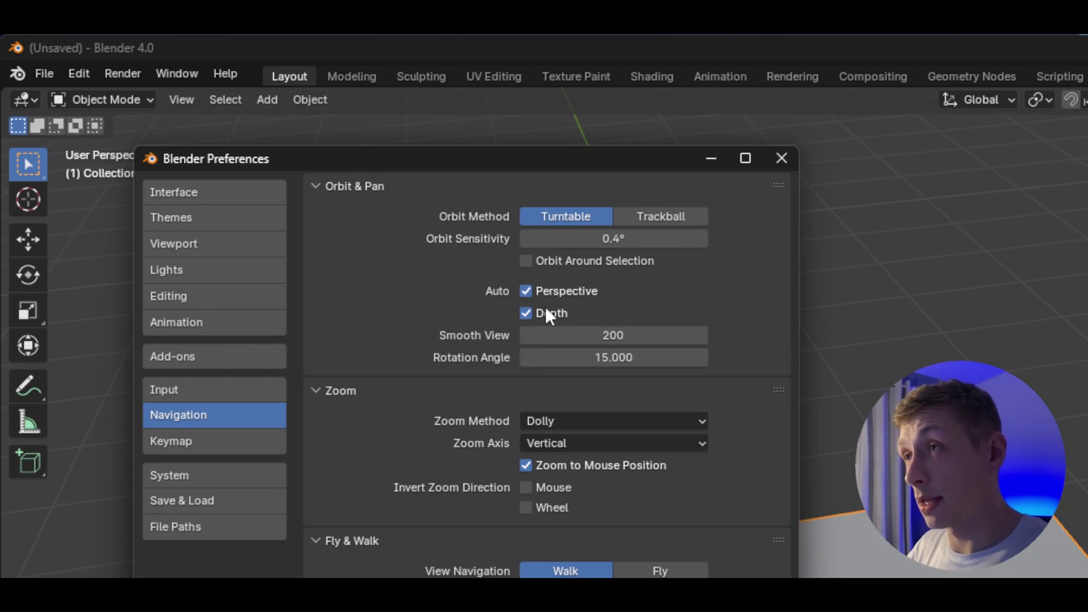
{"action": "left_click", "coordinate": [712, 159]}
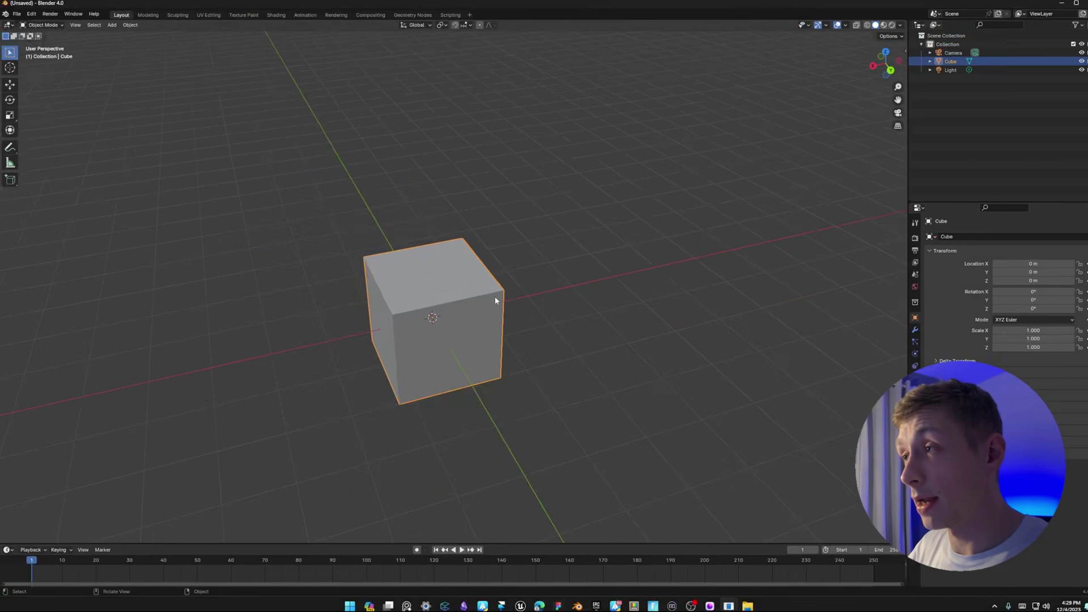
Test orbiting, zooming and panning around several corners of the cube with Auto Depth enabled.
{"action": "scroll", "coordinate": [927, 399], "scroll_direction": "up", "scroll_amount": 8}
{"action": "scroll", "coordinate": [498, 295], "scroll_direction": "up", "scroll_amount": 5}
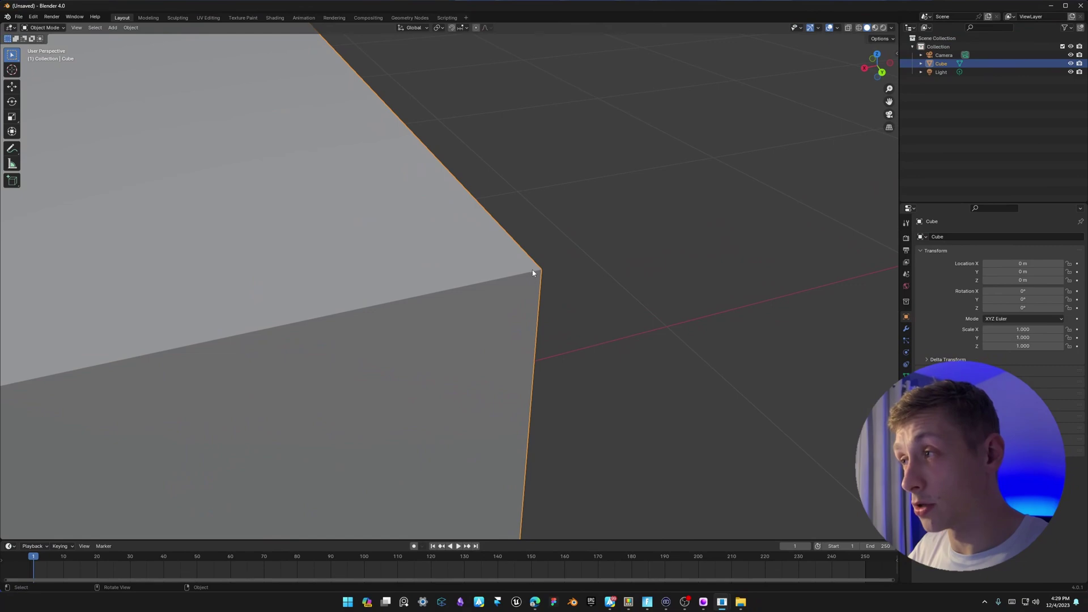
{"action": "middle_click_drag", "start_coordinate": [533, 273], "coordinate": [533, 299]}
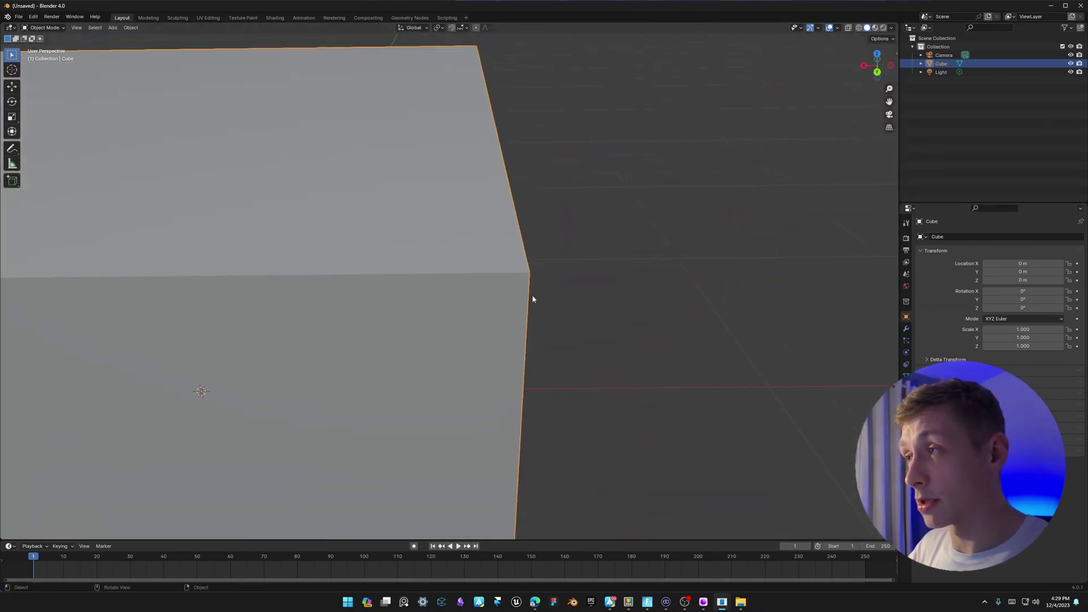
{"action": "scroll", "coordinate": [533, 299], "scroll_direction": "down", "scroll_amount": 8}
{"action": "middle_click_drag", "start_coordinate": [447, 288], "coordinate": [404, 355]}
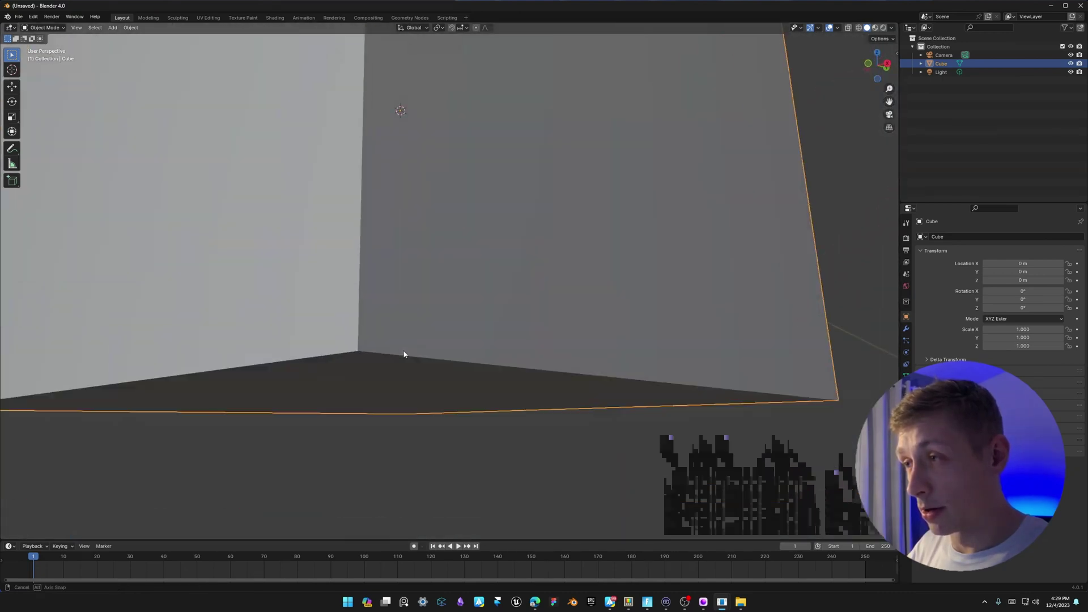
{"action": "scroll", "coordinate": [422, 232], "scroll_direction": "down", "scroll_amount": 8}
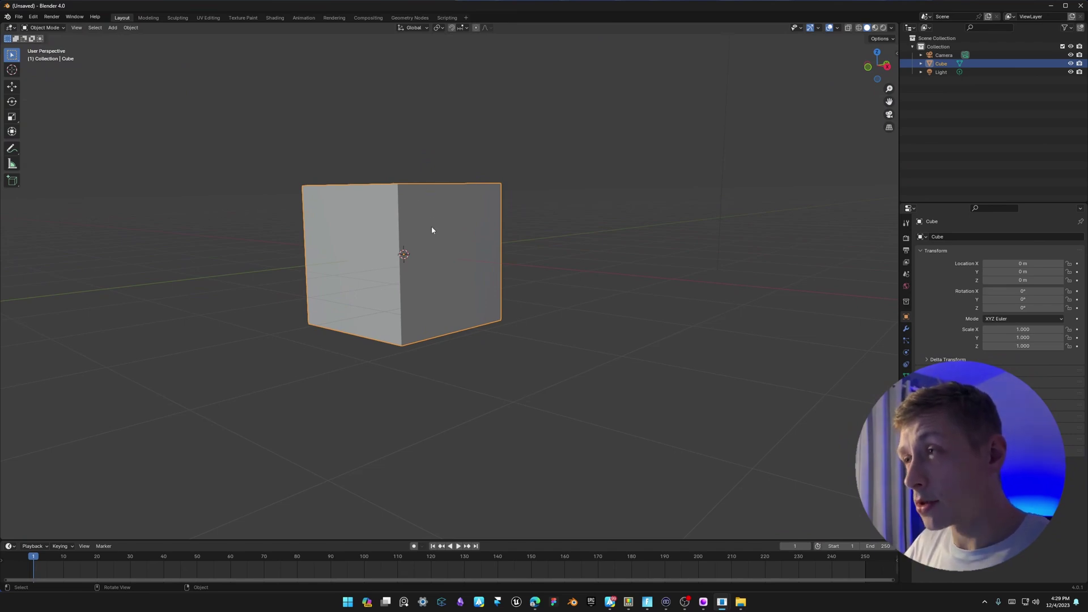
{"action": "mouse_move", "coordinate": [430, 231]}
{"action": "middle_mouse_down"}
{"action": "mouse_move", "coordinate": [437, 274]}
{"action": "mouse_move", "coordinate": [464, 258]}
{"action": "mouse_move", "coordinate": [450, 273]}
{"action": "mouse_move", "coordinate": [438, 244]}
{"action": "middle_mouse_up"}
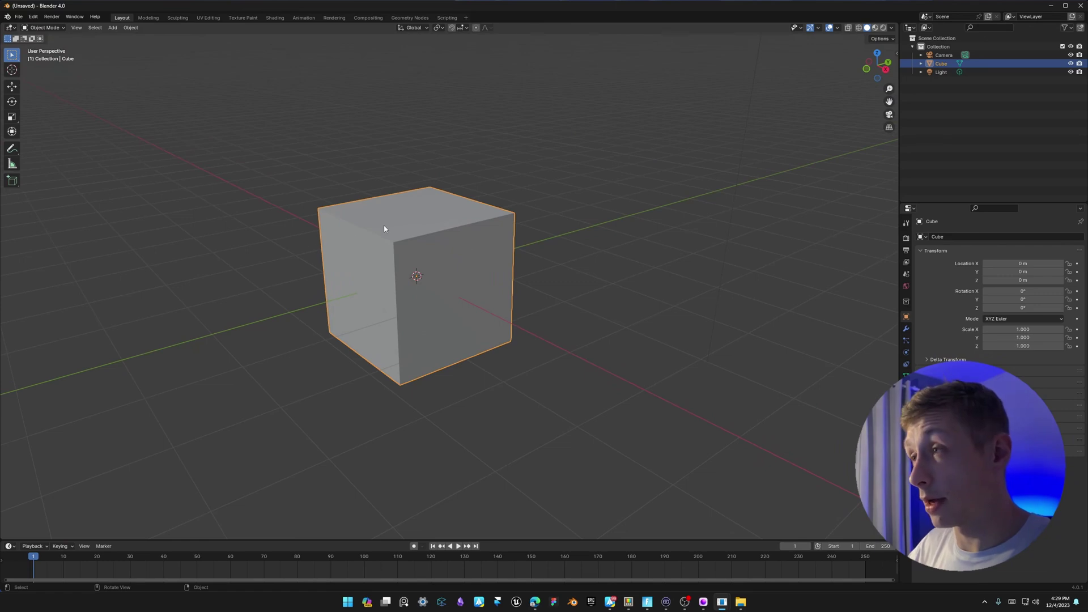
{"action": "scroll", "coordinate": [430, 265], "scroll_direction": "up", "scroll_amount": 6}
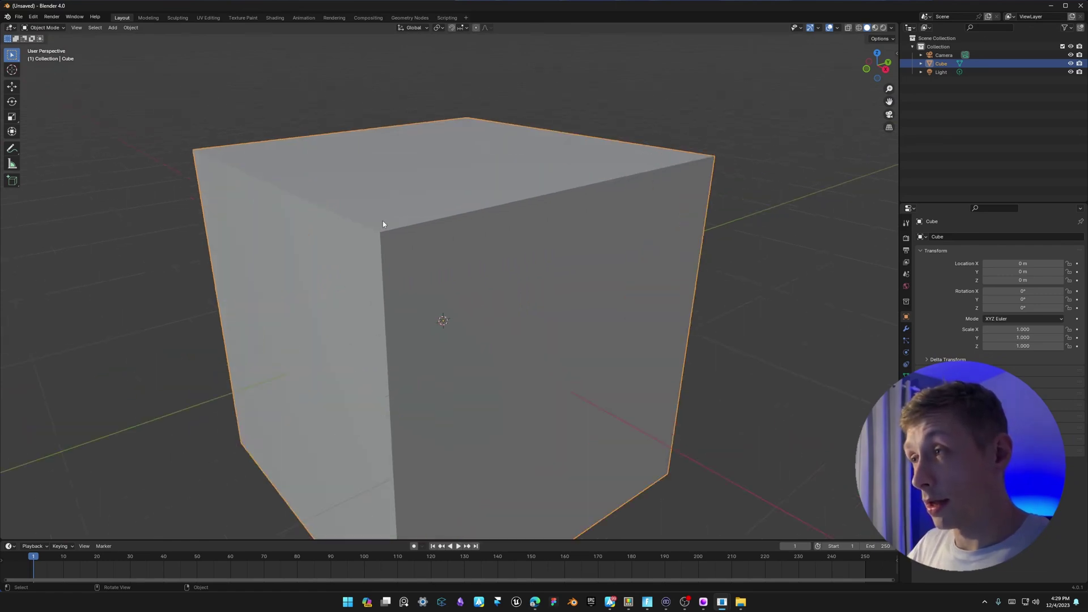
{"action": "scroll", "coordinate": [396, 230], "scroll_direction": "down", "scroll_amount": 3}
{"action": "scroll", "coordinate": [439, 257], "scroll_direction": "down", "scroll_amount": 3}
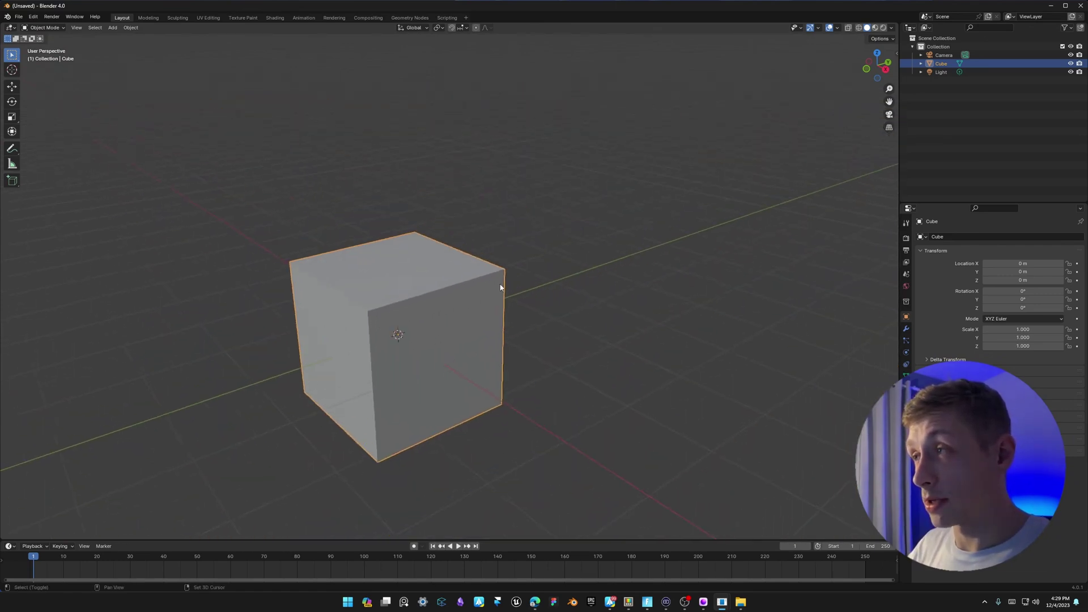
{"action": "middle_click_drag", "start_coordinate": [502, 284], "coordinate": [477, 300]}
{"action": "scroll", "coordinate": [505, 287], "scroll_direction": "up", "scroll_amount": 5}
{"action": "middle_click_drag", "start_coordinate": [503, 245], "coordinate": [439, 201], "text": "shift"}
{"action": "scroll", "coordinate": [410, 298], "scroll_direction": "up", "scroll_amount": 3}
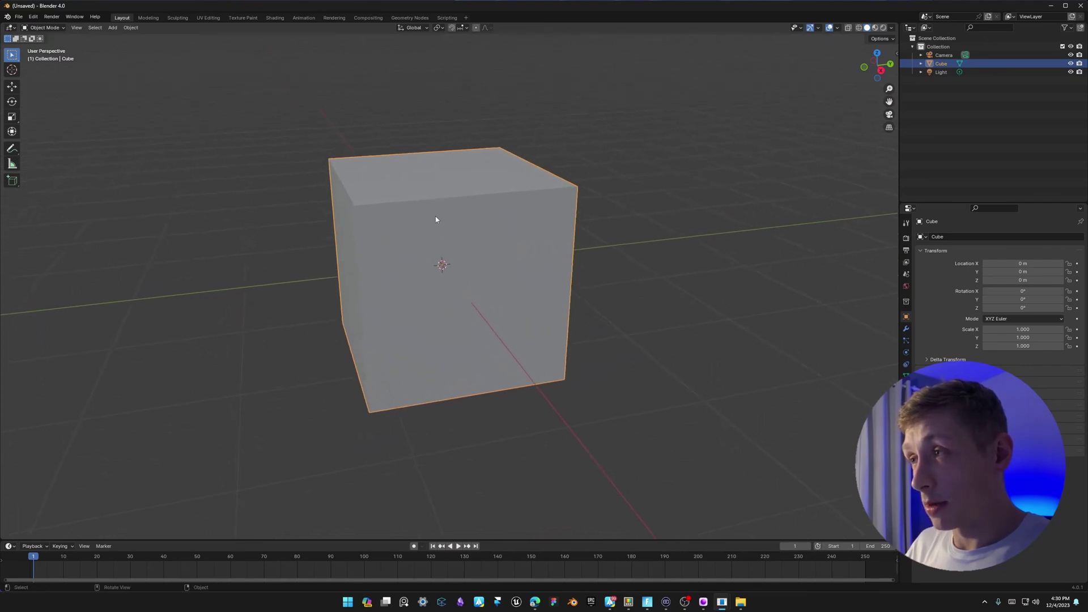
{"action": "scroll", "coordinate": [436, 219], "scroll_direction": "down", "scroll_amount": 1}
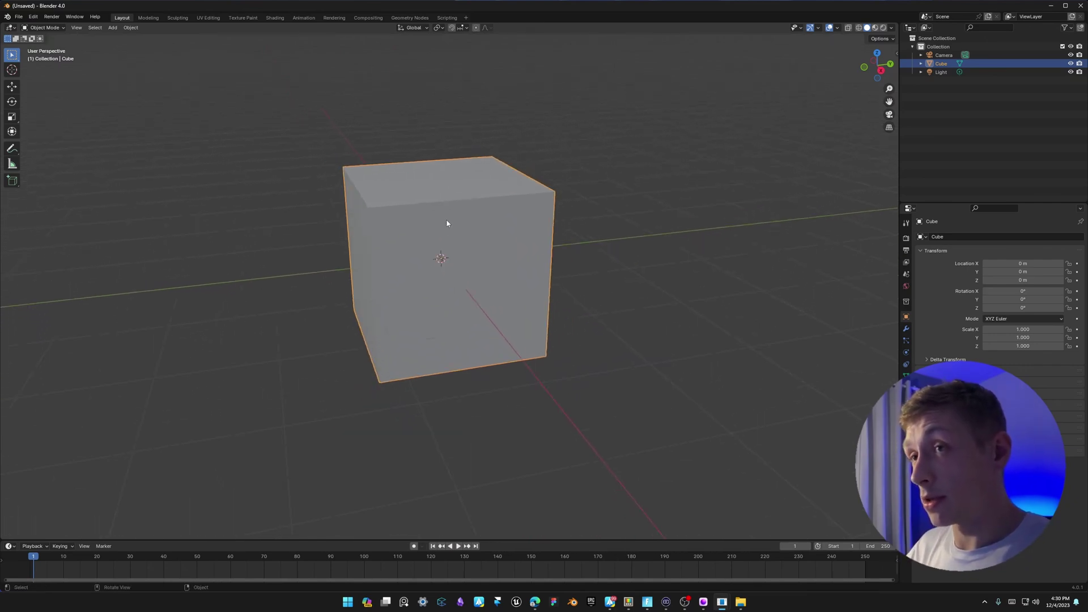
Look at the startup file defaults, enable automatic resource packing for external data, and deselect the cube.
{"action": "left_click", "coordinate": [20, 18]}
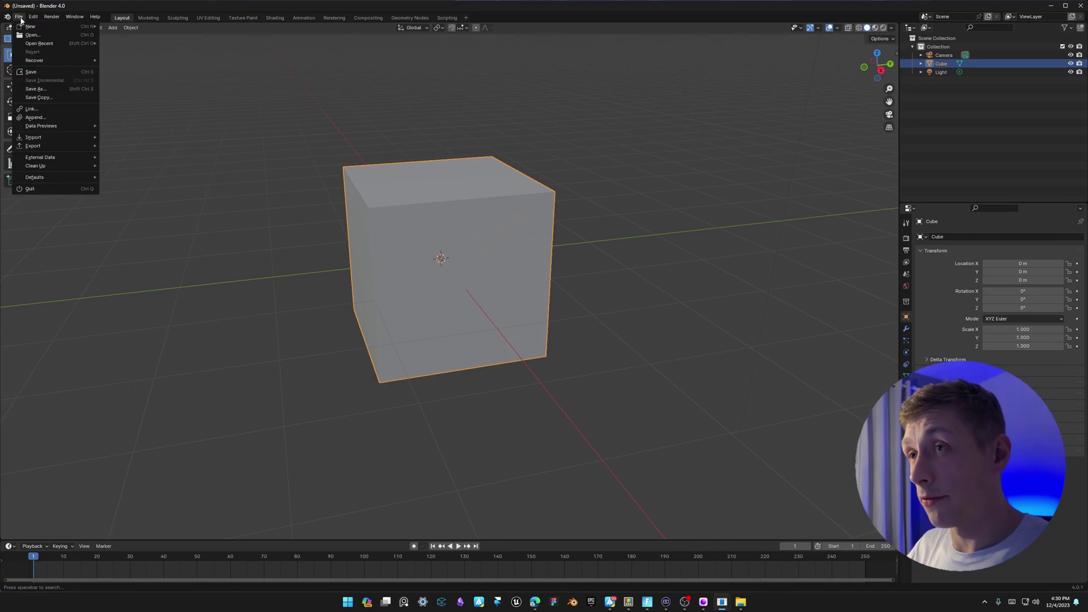
{"action": "mouse_move", "coordinate": [47, 179]}
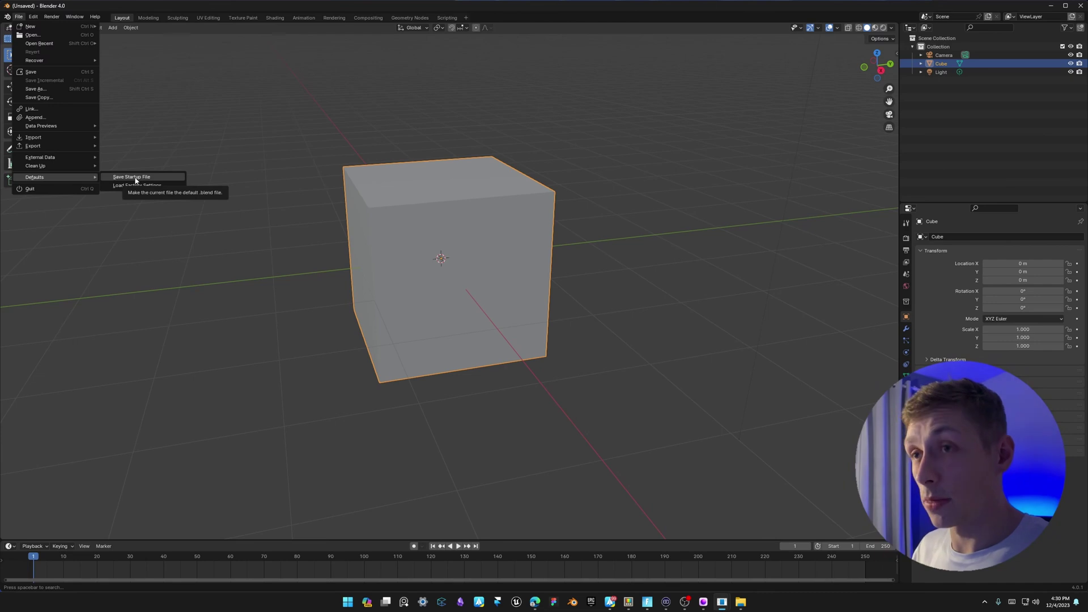
{"action": "mouse_move", "coordinate": [63, 157]}
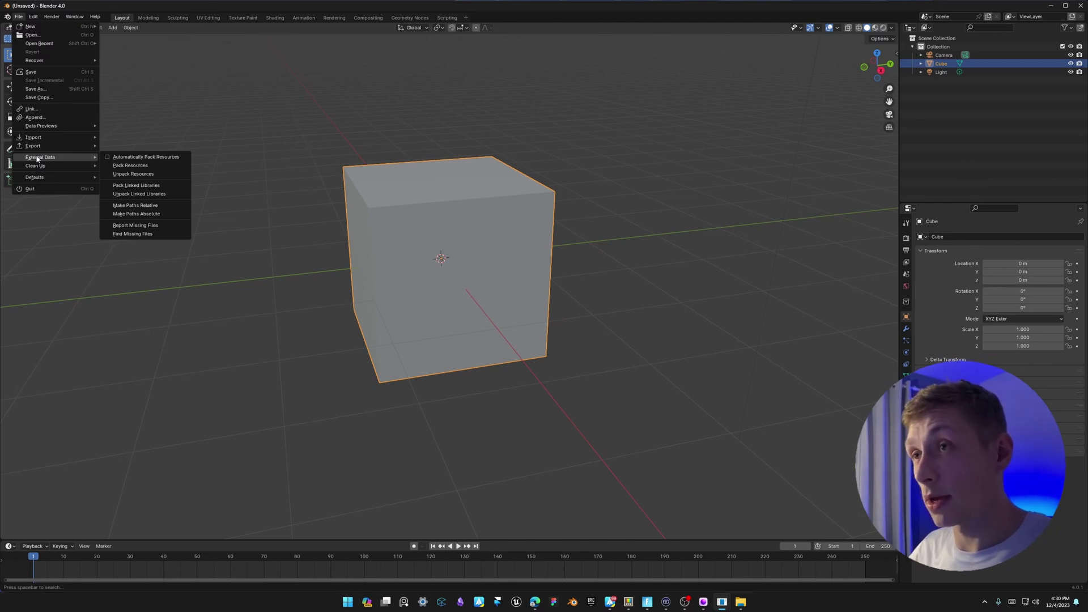
{"action": "left_click", "coordinate": [107, 158]}
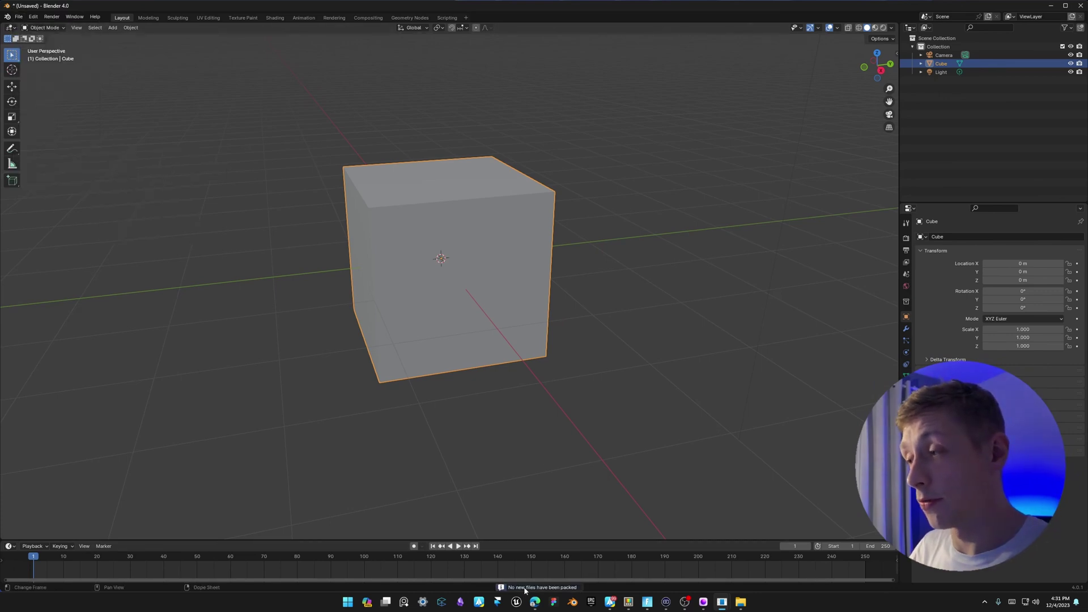
{"action": "left_click", "coordinate": [272, 149]}
{"action": "middle_click_drag", "start_coordinate": [418, 225], "coordinate": [537, 246]}
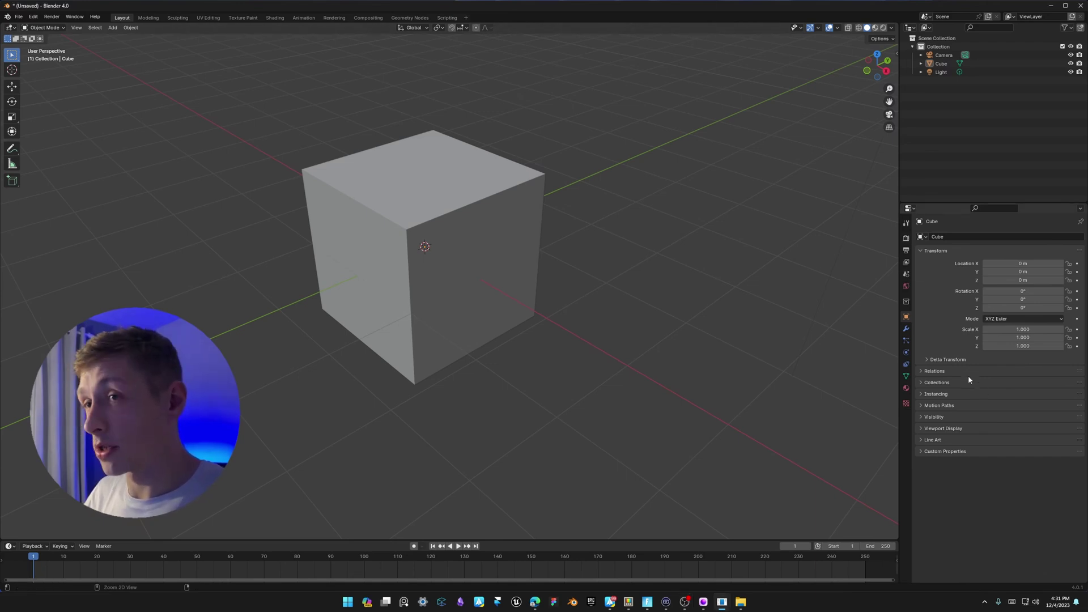
Cycle through the property categories to the cube's material settings and enlarge the display of the Properties editor.
{"action": "scroll", "coordinate": [966, 371], "scroll_direction": "up", "scroll_amount": 3, "text": "ctrl"}
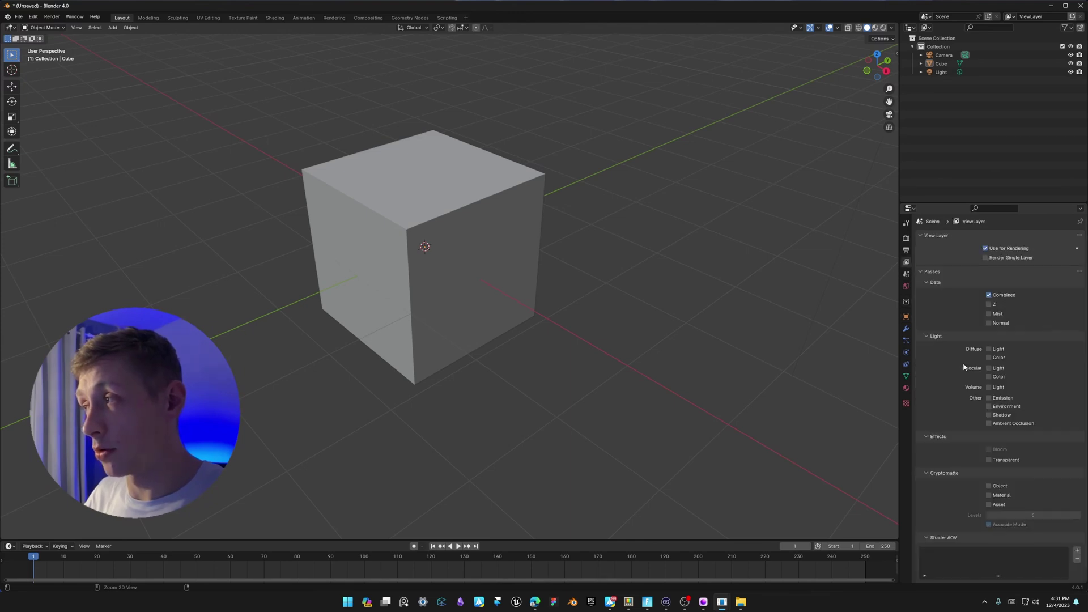
{"action": "scroll", "coordinate": [963, 366], "scroll_direction": "down", "scroll_amount": 10, "text": "ctrl"}
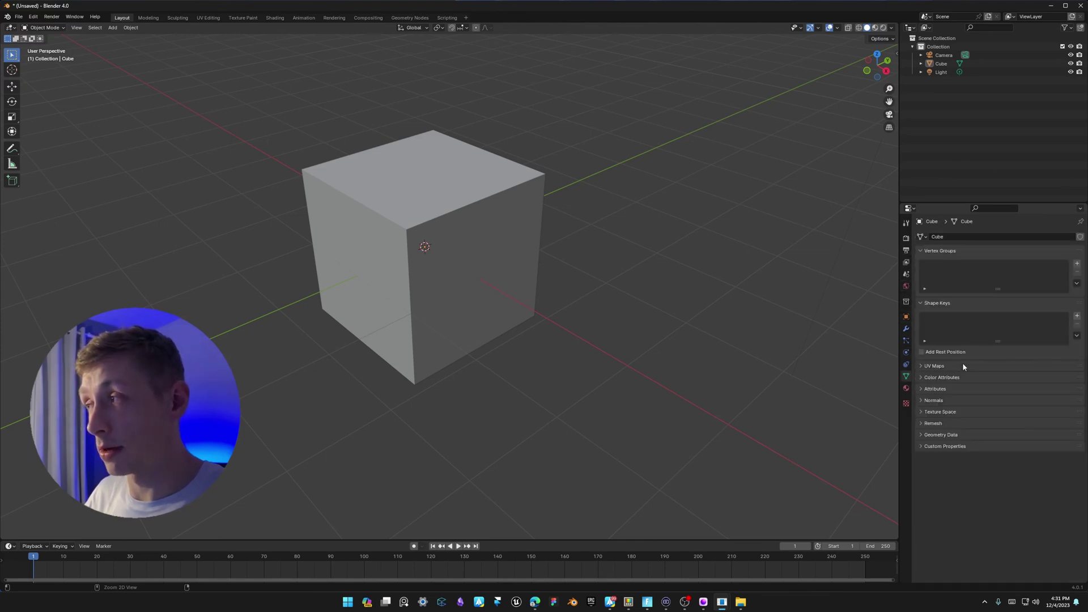
{"action": "scroll", "coordinate": [963, 365], "scroll_direction": "up", "scroll_amount": 6, "text": "ctrl"}
{"action": "scroll", "coordinate": [962, 366], "scroll_direction": "down", "scroll_amount": 4, "text": "ctrl"}
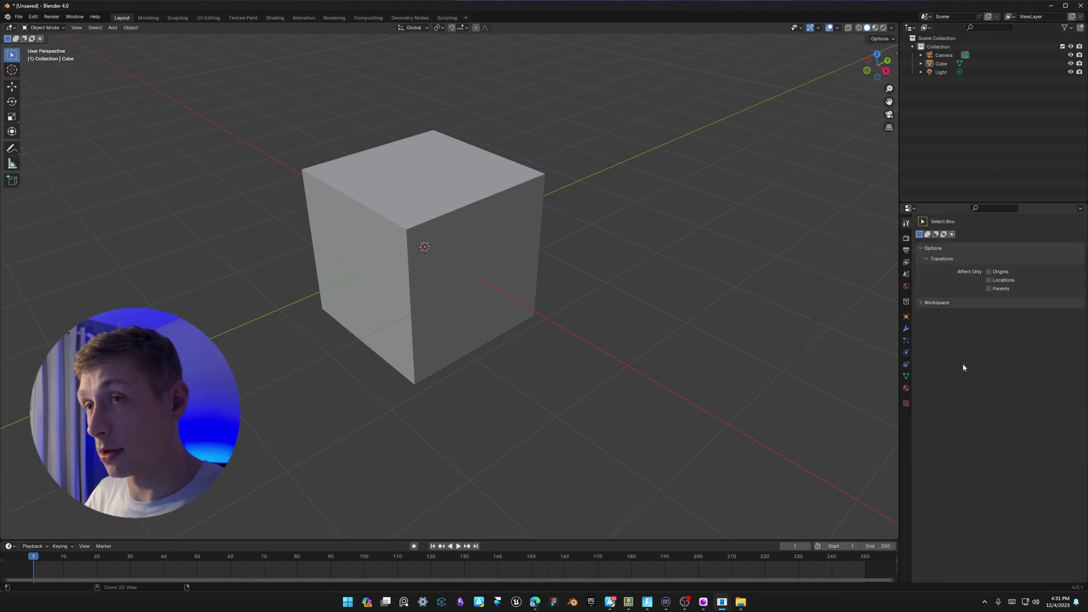
{"action": "scroll", "coordinate": [963, 365], "scroll_direction": "down", "scroll_amount": 1, "text": "ctrl"}
{"action": "middle_click_drag", "start_coordinate": [975, 384], "coordinate": [978, 356], "text": "ctrl"}
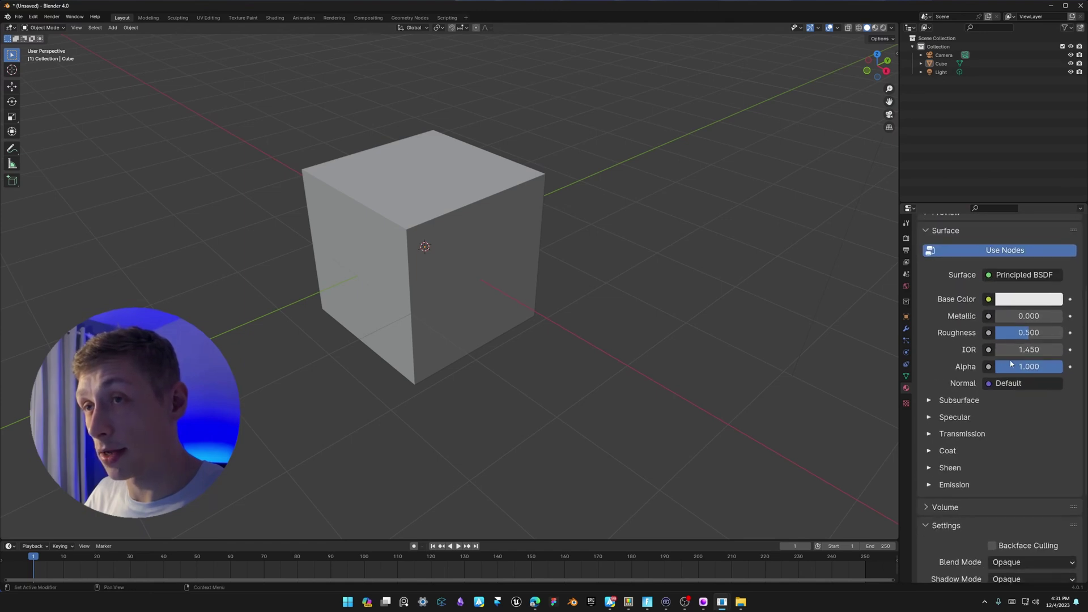
{"action": "middle_click_drag", "start_coordinate": [969, 306], "coordinate": [969, 286], "text": "ctrl"}
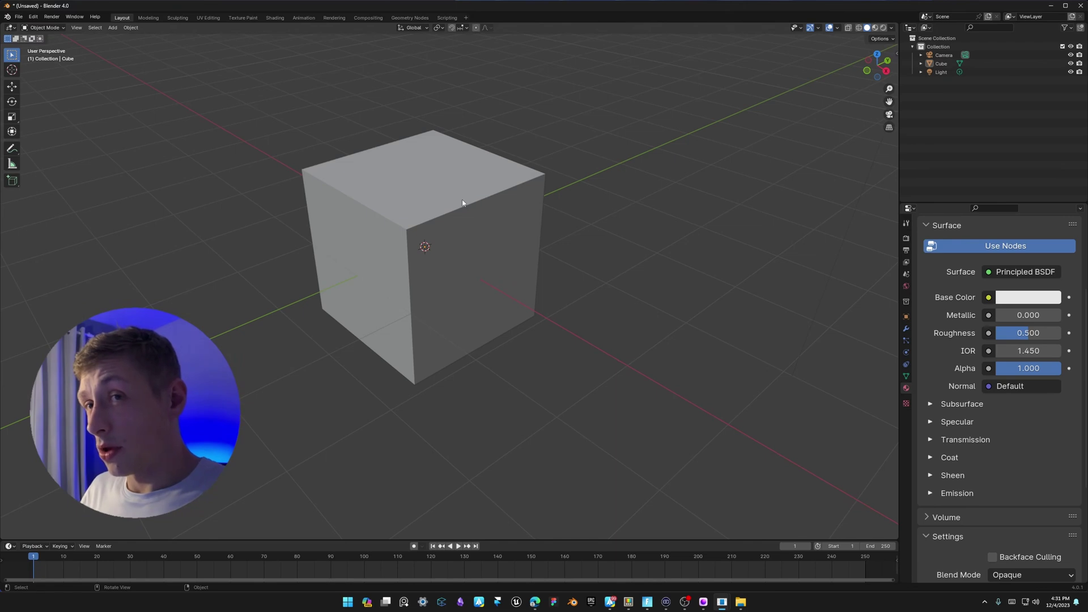
Enter Edit Mode on the cube and replace the timeline with an enlarged Shader Editor.
{"action": "middle_click_drag", "start_coordinate": [447, 206], "coordinate": [447, 251]}
{"action": "key", "text": "Tab"}
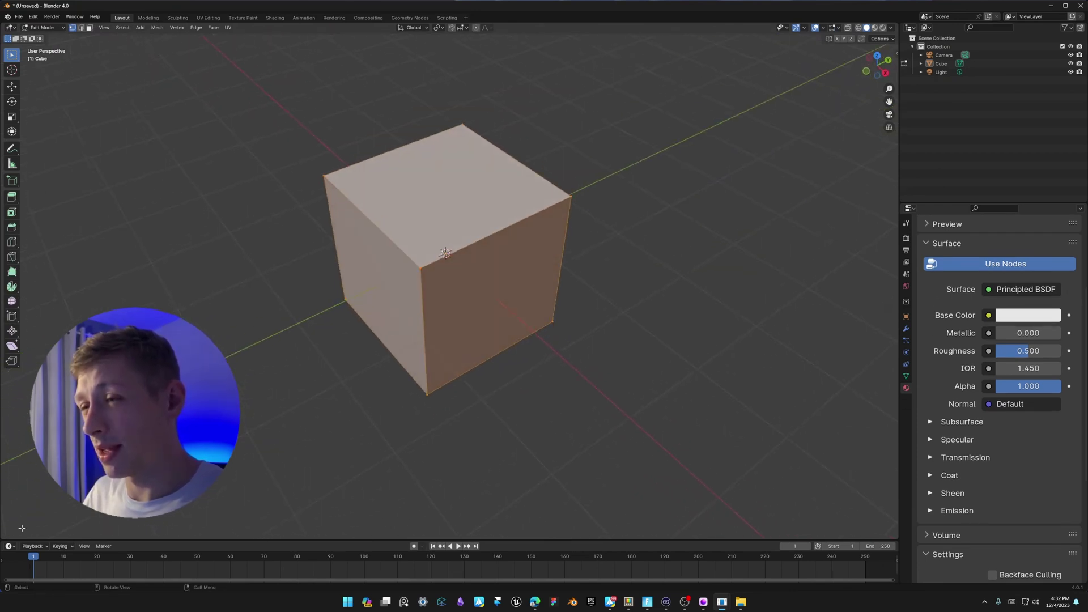
{"action": "left_click", "coordinate": [9, 547]}
{"action": "left_click", "coordinate": [29, 518]}
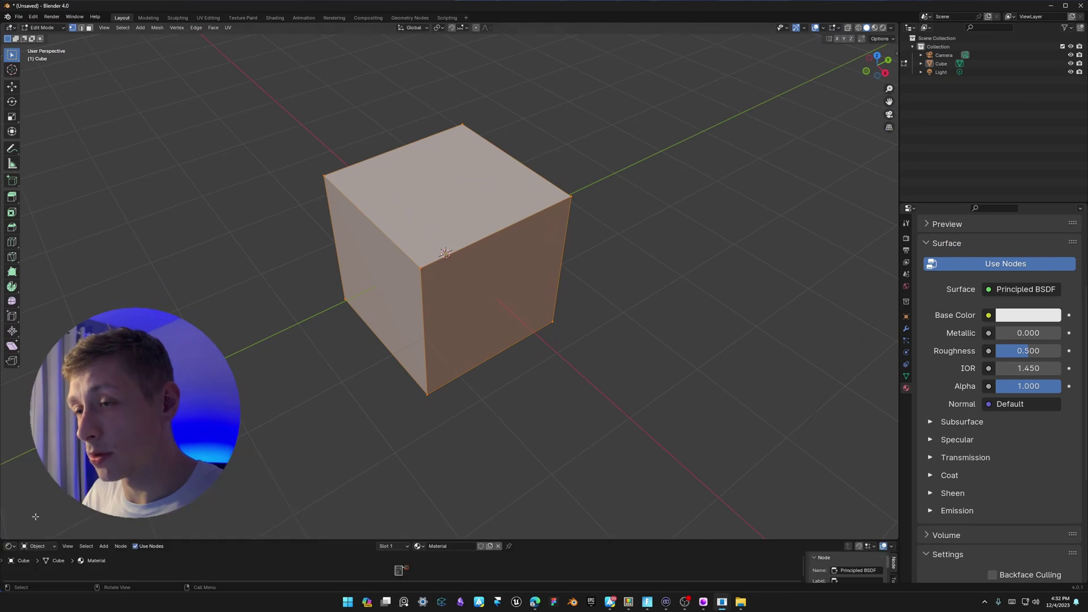
{"action": "left_click_drag", "start_coordinate": [137, 540], "coordinate": [137, 340]}
{"action": "scroll", "coordinate": [401, 465], "scroll_direction": "up", "scroll_amount": 3}
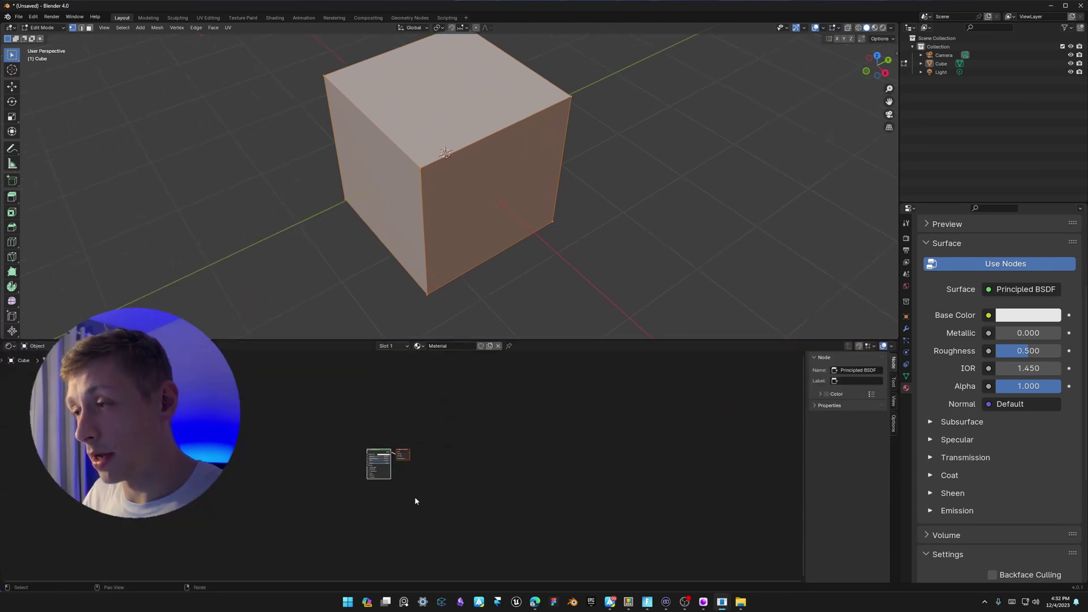
Spread the two material nodes apart and make a node group from the Principled BSDF node.
{"action": "left_click_drag", "start_coordinate": [400, 454], "coordinate": [363, 457]}
{"action": "left_click", "coordinate": [483, 453]}
{"action": "left_click_drag", "start_coordinate": [292, 418], "coordinate": [415, 522]}
{"action": "scroll", "coordinate": [352, 468], "scroll_direction": "up", "scroll_amount": 2}
{"action": "right_click", "coordinate": [334, 446]}
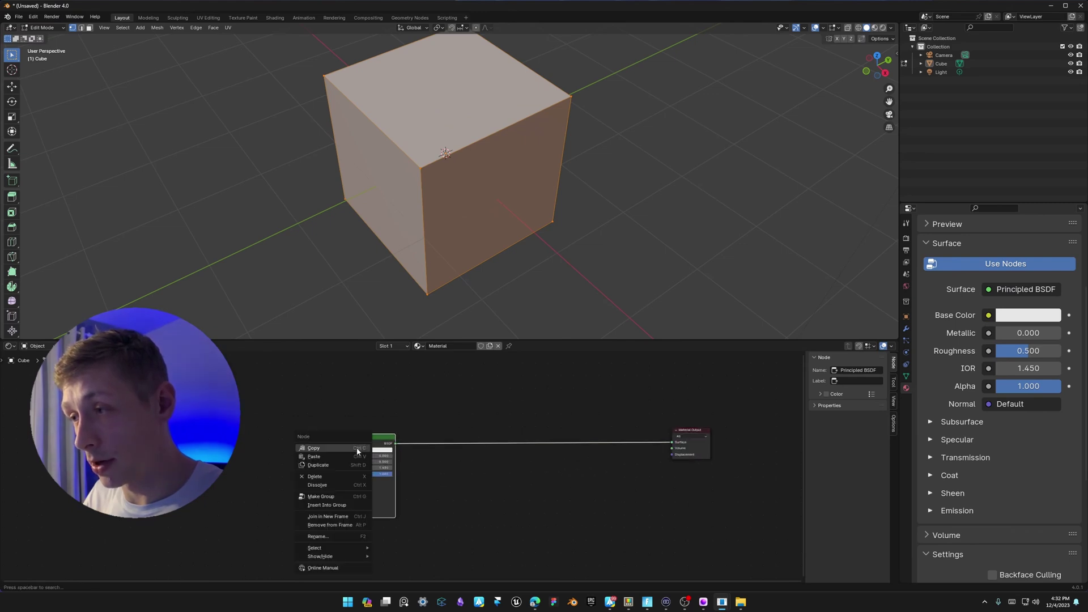
{"action": "left_click", "coordinate": [341, 498]}
Examine the nodes and connections inside the new node group and leave the group.
{"action": "scroll", "coordinate": [476, 496], "scroll_direction": "down", "scroll_amount": 3}
{"action": "middle_click_drag", "start_coordinate": [494, 496], "coordinate": [434, 418]}
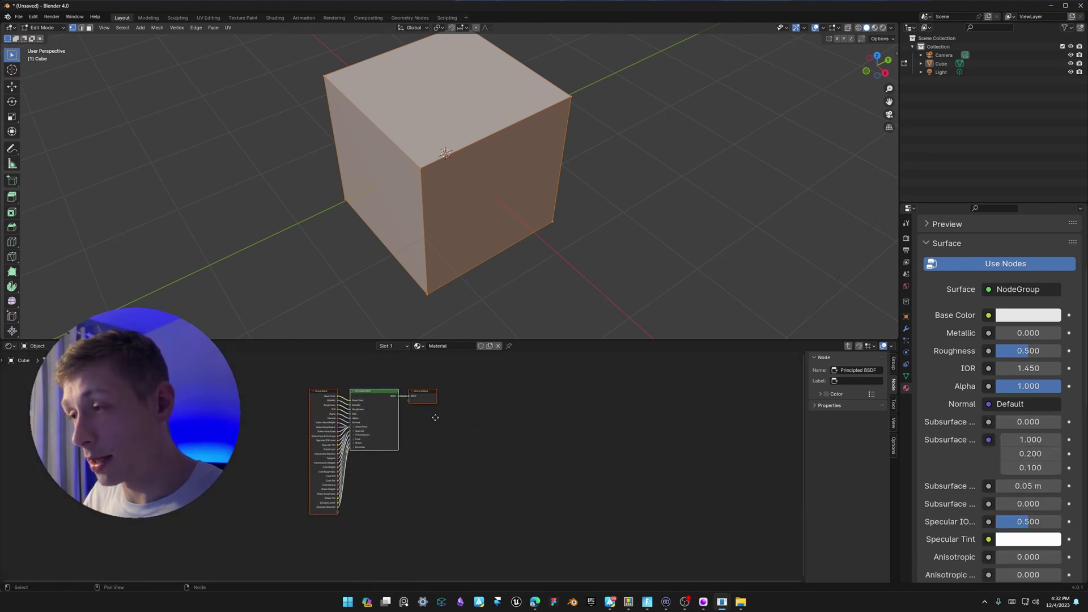
{"action": "scroll", "coordinate": [435, 417], "scroll_direction": "up", "scroll_amount": 6}
{"action": "left_click", "coordinate": [409, 384]}
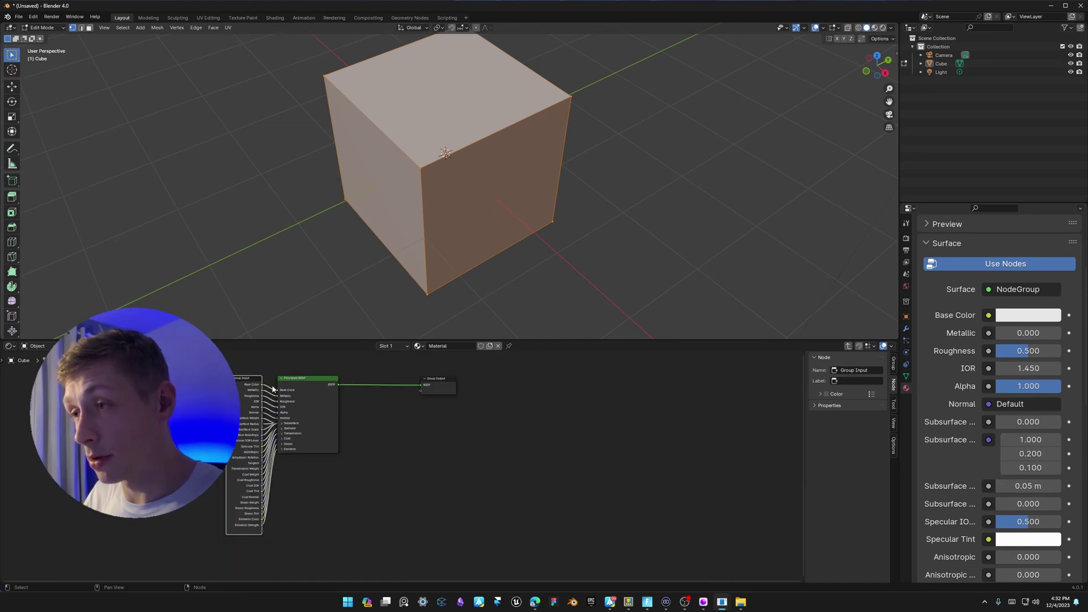
{"action": "scroll", "coordinate": [241, 383], "scroll_direction": "up", "scroll_amount": 5}
{"action": "key", "text": "Tab"}
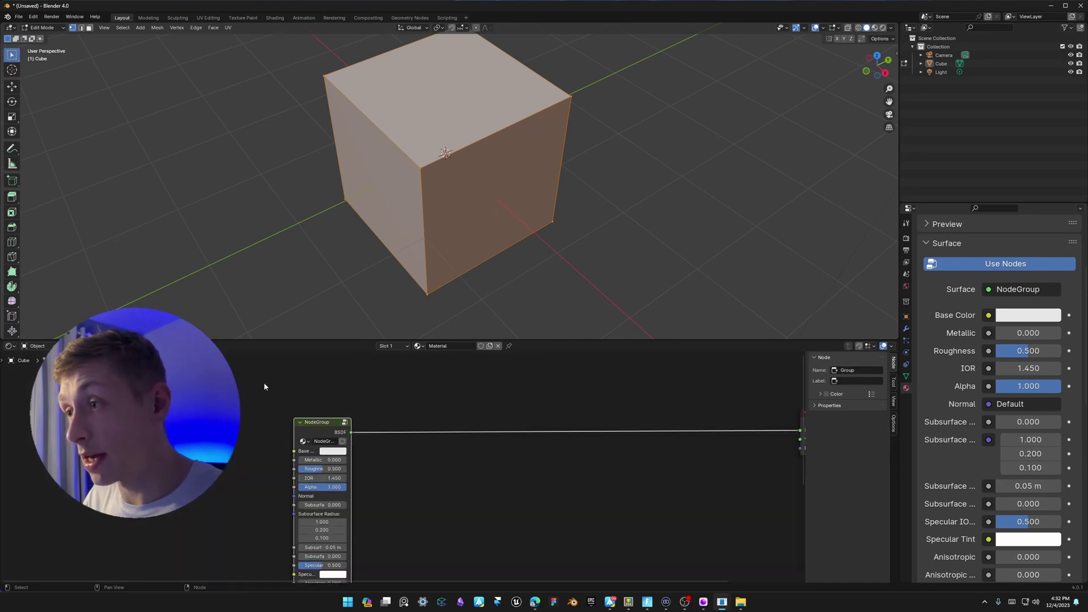
Move the group node slightly closer to the Material Output node, and briefly enter and exit the group.
{"action": "scroll", "coordinate": [317, 408], "scroll_direction": "down", "scroll_amount": 4}
{"action": "scroll", "coordinate": [363, 443], "scroll_direction": "up", "scroll_amount": 2}
{"action": "left_click_drag", "start_coordinate": [302, 389], "coordinate": [352, 396]}
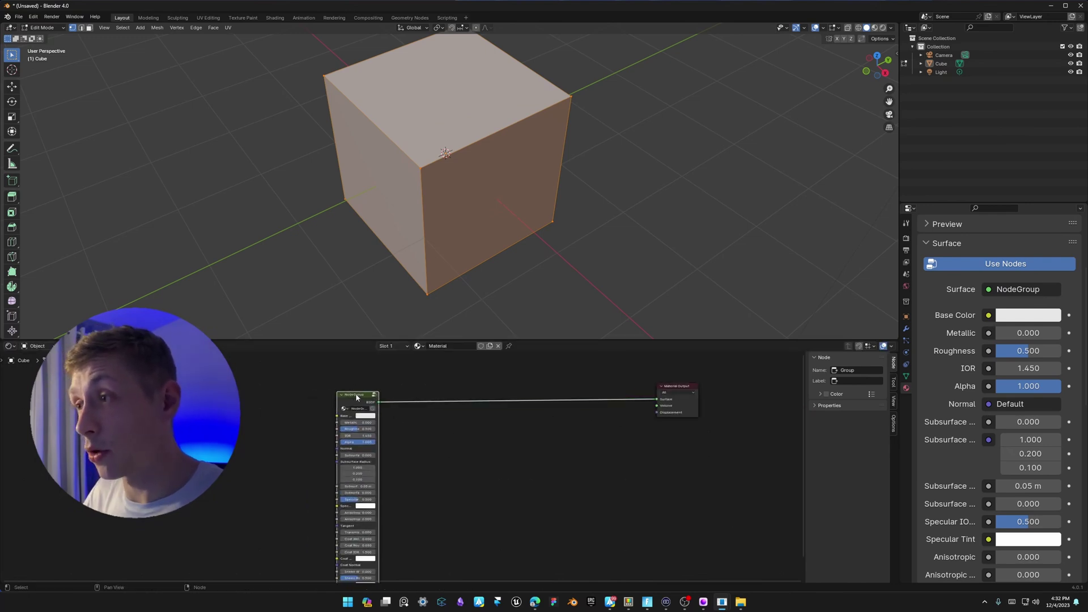
{"action": "key", "text": "Tab"}
{"action": "key", "text": "Tab"}
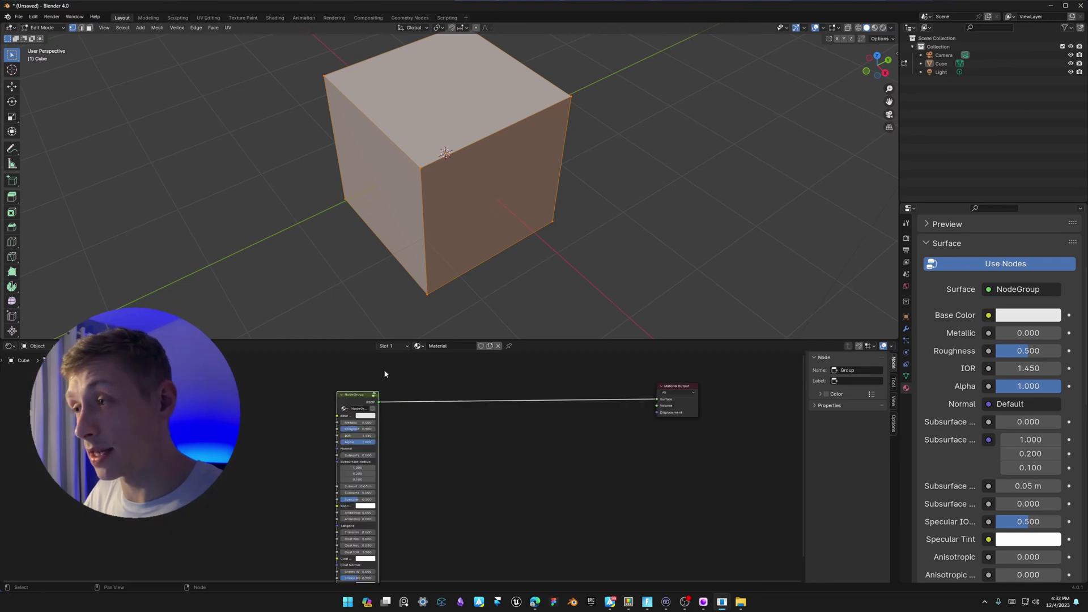
Clear the mesh selection, select only the cube's top face in face select mode, and return to Object Mode.
{"action": "key", "text": "alt+a"}
{"action": "scroll", "coordinate": [446, 195], "scroll_direction": "down", "scroll_amount": 4}
{"action": "middle_click_drag", "start_coordinate": [446, 194], "coordinate": [441, 176]}
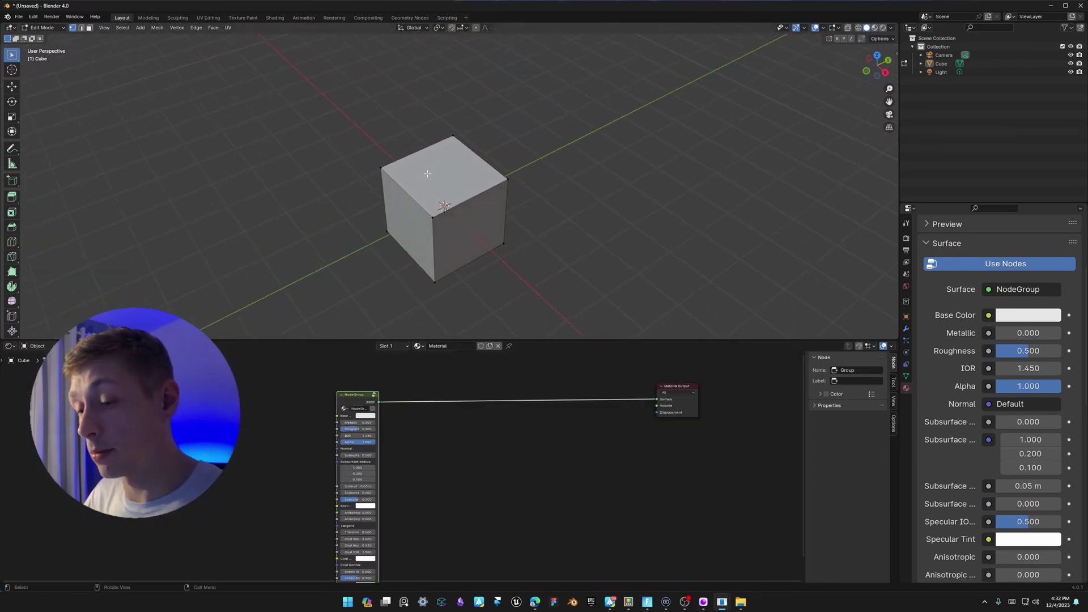
{"action": "key", "text": "3"}
{"action": "left_click", "coordinate": [444, 175]}
{"action": "scroll", "coordinate": [444, 175], "scroll_direction": "up", "scroll_amount": 3}
{"action": "key", "text": "Tab"}
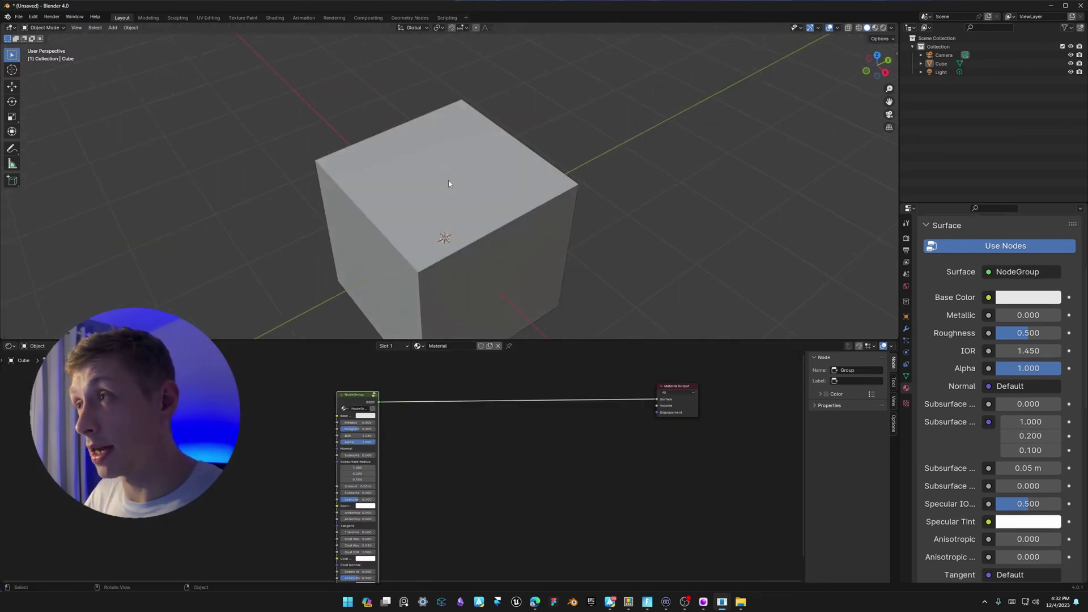
Shrink the Shader Editor to give the 3D viewport more height, and bring both material nodes into clear view.
{"action": "scroll", "coordinate": [448, 180], "scroll_direction": "down", "scroll_amount": 3}
{"action": "middle_click_drag", "start_coordinate": [448, 180], "coordinate": [417, 162]}
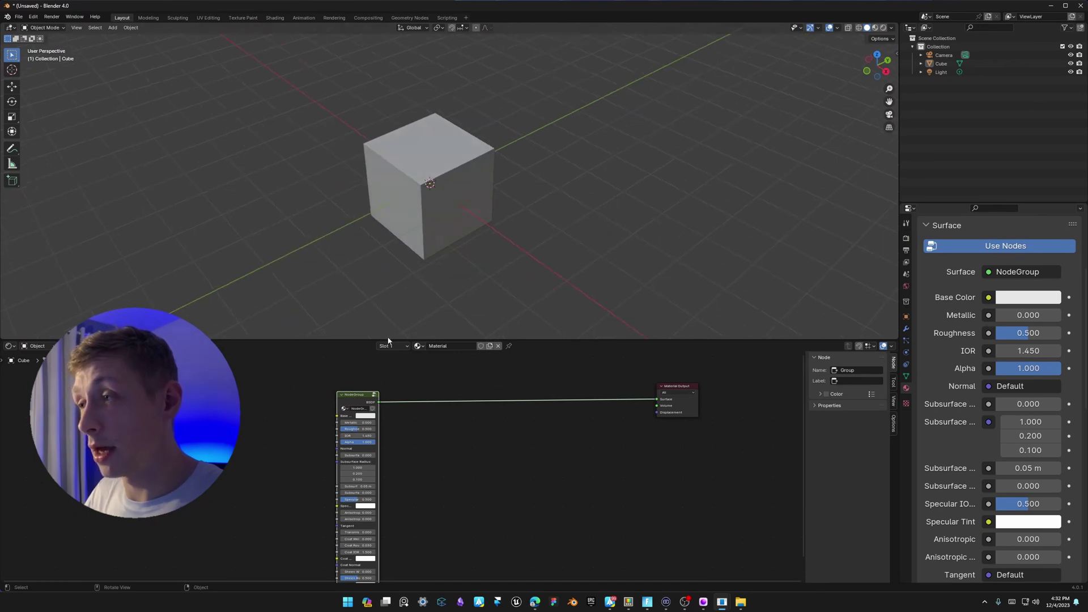
{"action": "left_click_drag", "start_coordinate": [389, 340], "coordinate": [389, 421]}
{"action": "mouse_move", "coordinate": [421, 254]}
{"action": "middle_mouse_down", "text": "shift"}
{"action": "mouse_move", "coordinate": [423, 295]}
{"action": "mouse_move", "coordinate": [430, 271]}
{"action": "mouse_move", "coordinate": [355, 286]}
{"action": "mouse_move", "coordinate": [532, 299]}
{"action": "mouse_move", "coordinate": [503, 235]}
{"action": "mouse_move", "coordinate": [435, 254]}
{"action": "mouse_move", "coordinate": [563, 249]}
{"action": "mouse_move", "coordinate": [420, 254]}
{"action": "mouse_move", "coordinate": [437, 235]}
{"action": "mouse_move", "coordinate": [324, 232]}
{"action": "mouse_move", "coordinate": [389, 226]}
{"action": "mouse_move", "coordinate": [444, 258]}
{"action": "mouse_move", "coordinate": [434, 258]}
{"action": "middle_mouse_up", "text": "shift"}
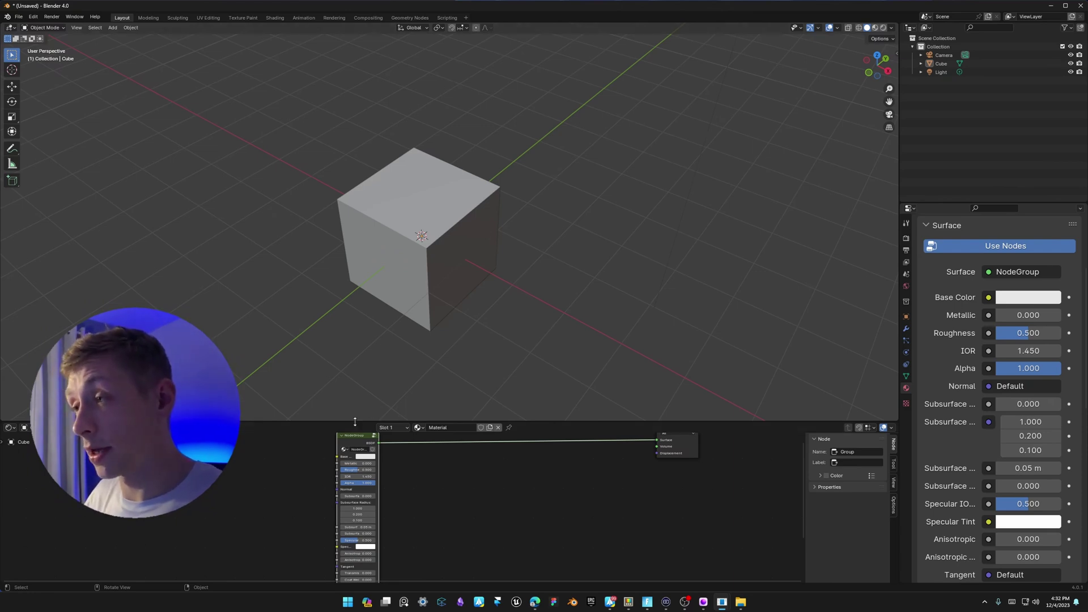
{"action": "middle_click_drag", "start_coordinate": [448, 465], "coordinate": [566, 473]}
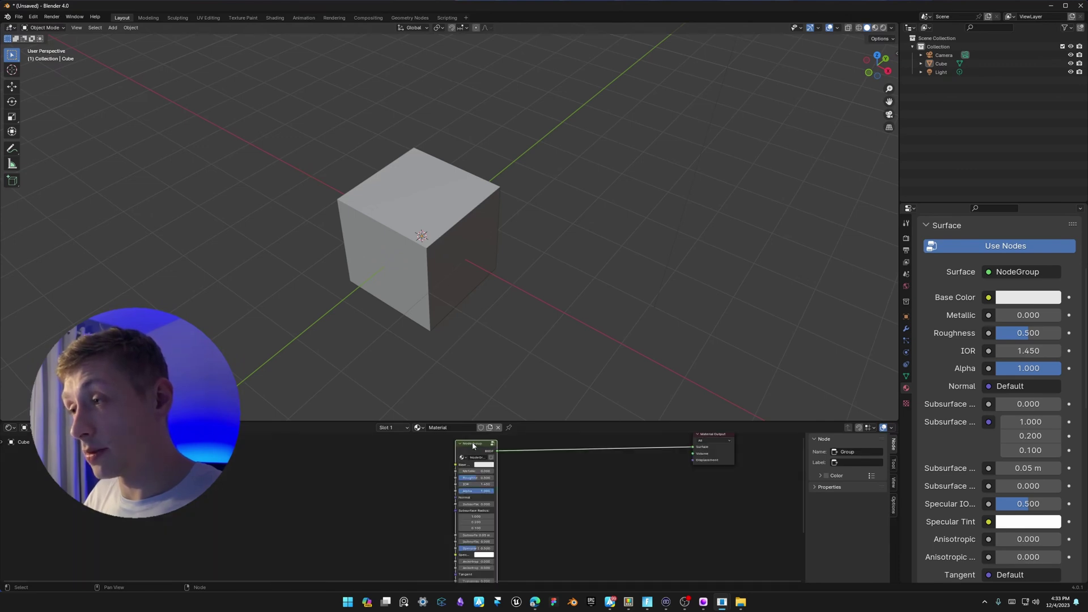
Select the cube, enter Edit Mode and inset its top face to leave a wide border around it.
{"action": "left_click", "coordinate": [421, 222]}
{"action": "key", "text": "Tab"}
{"action": "scroll", "coordinate": [421, 221], "scroll_direction": "up", "scroll_amount": 4}
{"action": "middle_click_drag", "start_coordinate": [454, 207], "coordinate": [567, 102]}
{"action": "key", "text": "i"}
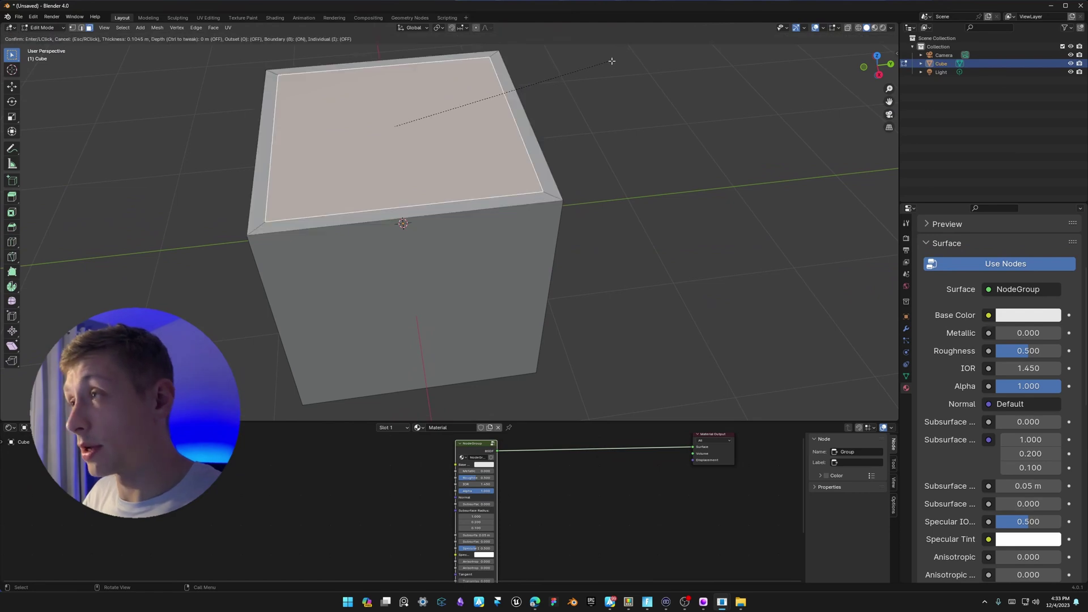
{"action": "left_click", "coordinate": [583, 77]}
Extrude the inset top face down into the cube to form a square recess, and return to Object Mode.
{"action": "key", "text": "alt+e"}
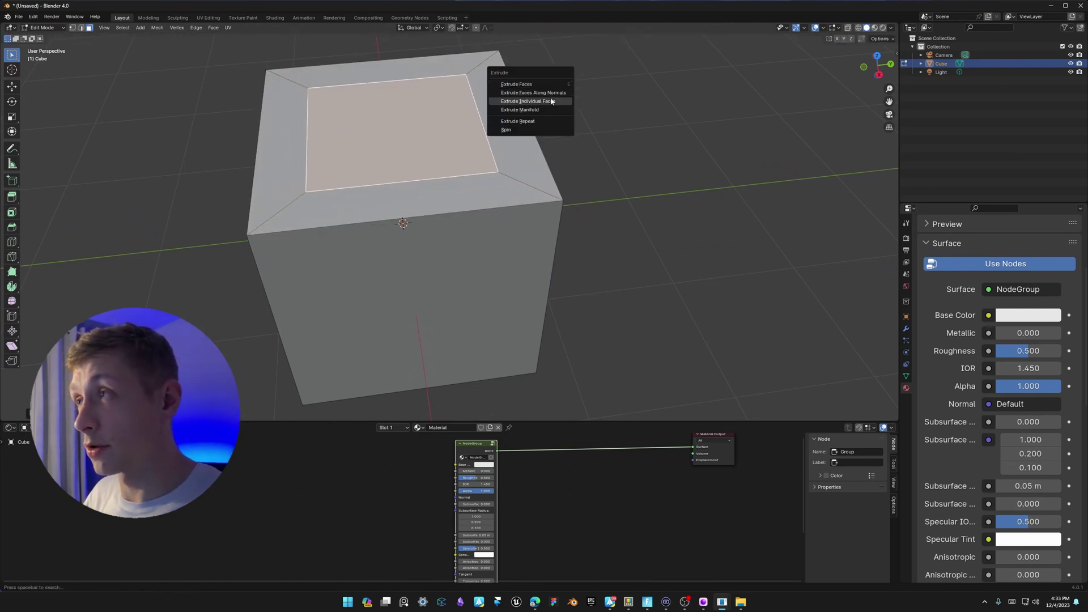
{"action": "left_click", "coordinate": [552, 99]}
{"action": "left_click", "coordinate": [552, 117]}
{"action": "middle_click_drag", "start_coordinate": [426, 166], "coordinate": [407, 262]}
{"action": "key", "text": "Tab"}
Examine how the recess in the cube reads from the top orthographic view at several zoom levels.
{"action": "scroll", "coordinate": [440, 186], "scroll_direction": "down", "scroll_amount": 4}
{"action": "scroll", "coordinate": [432, 240], "scroll_direction": "down", "scroll_amount": 4}
{"action": "scroll", "coordinate": [436, 199], "scroll_direction": "up", "scroll_amount": 6}
{"action": "scroll", "coordinate": [410, 138], "scroll_direction": "down", "scroll_amount": 5}
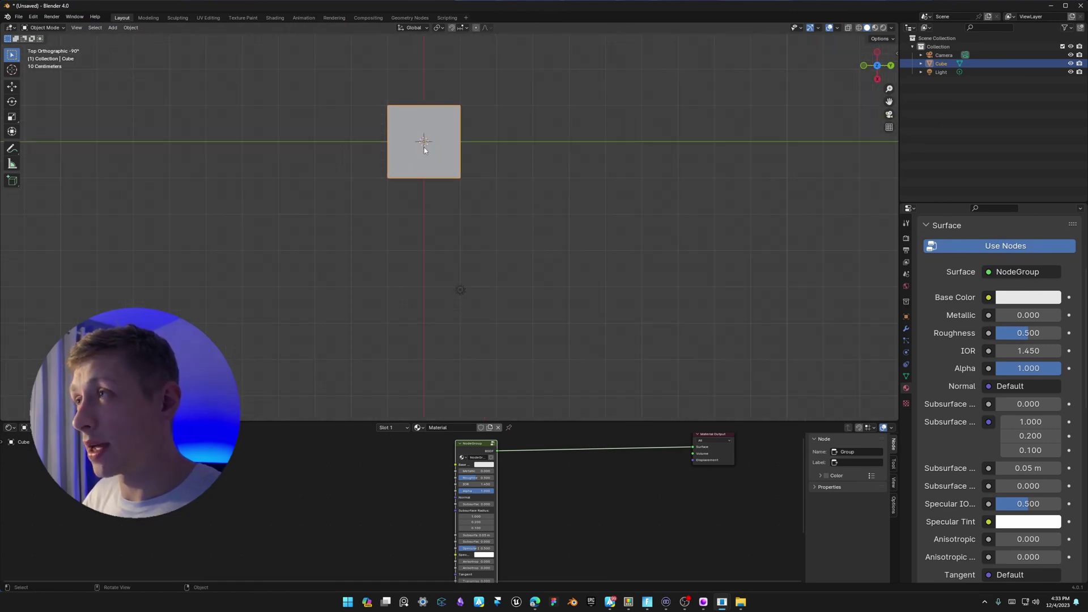
{"action": "scroll", "coordinate": [427, 127], "scroll_direction": "up", "scroll_amount": 6}
{"action": "scroll", "coordinate": [360, 103], "scroll_direction": "up", "scroll_amount": 3}
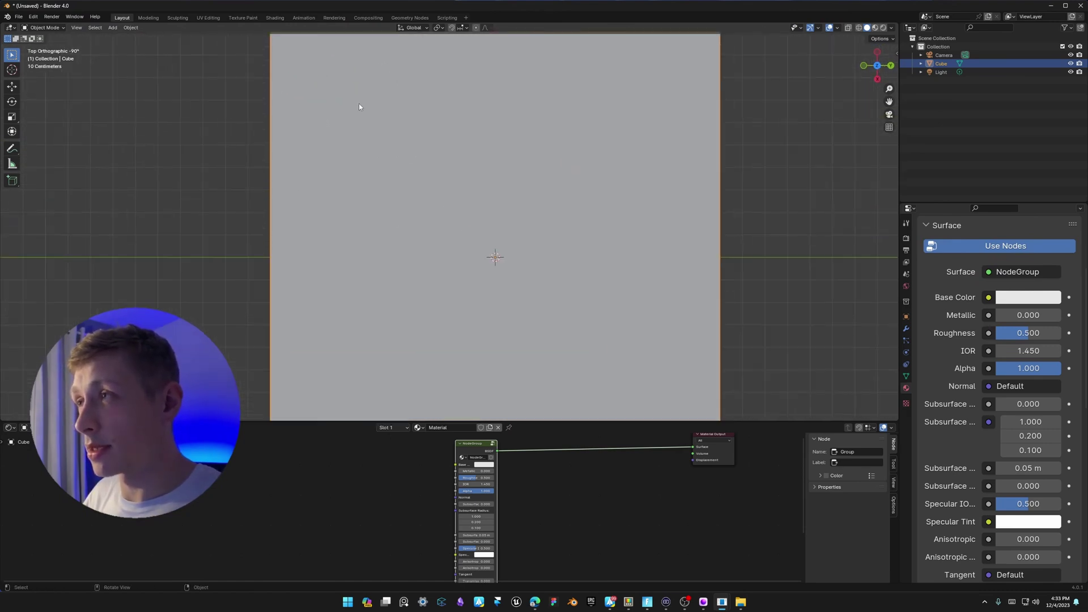
{"action": "scroll", "coordinate": [401, 119], "scroll_direction": "down", "scroll_amount": 3}
{"action": "middle_click_drag", "start_coordinate": [401, 119], "coordinate": [419, 226]}
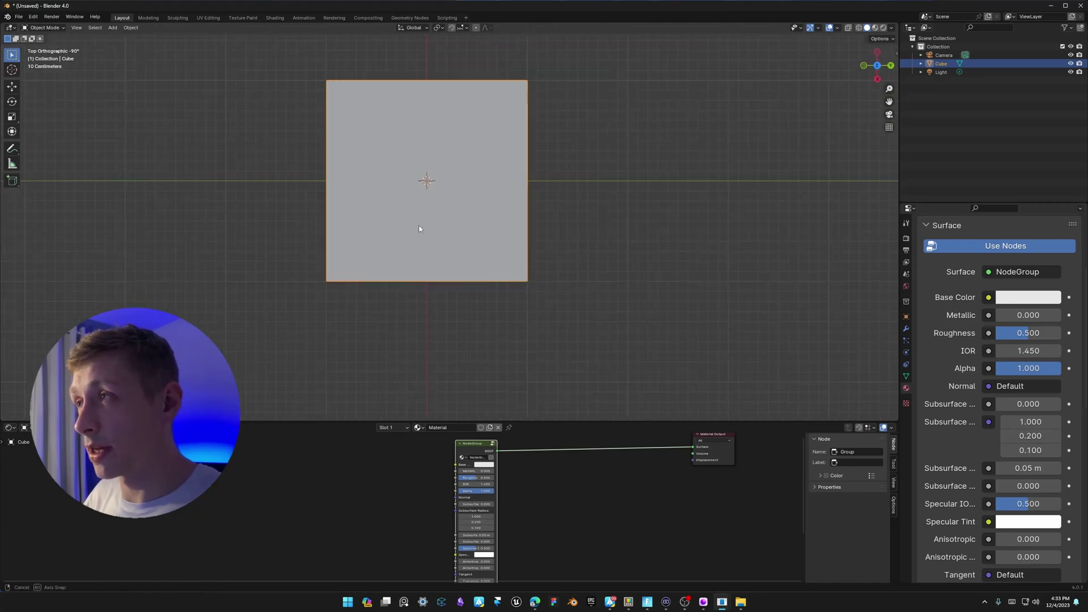
{"action": "scroll", "coordinate": [243, 375], "scroll_direction": "down", "scroll_amount": 6}
{"action": "scroll", "coordinate": [397, 137], "scroll_direction": "up", "scroll_amount": 7}
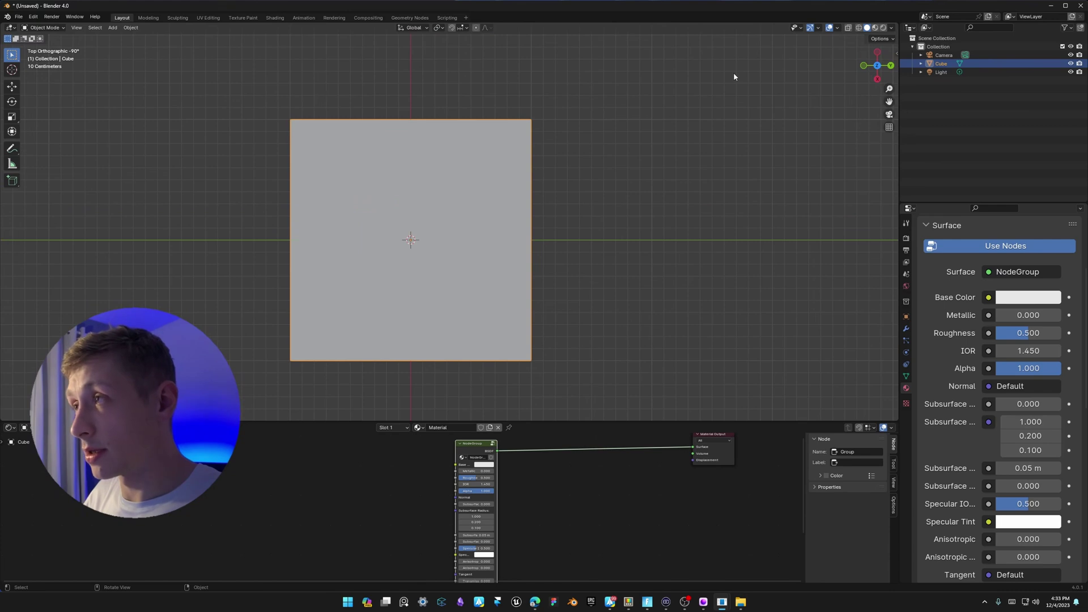
Enable Cavity in the viewport shading options and set its type to Both.
{"action": "left_click", "coordinate": [880, 39]}
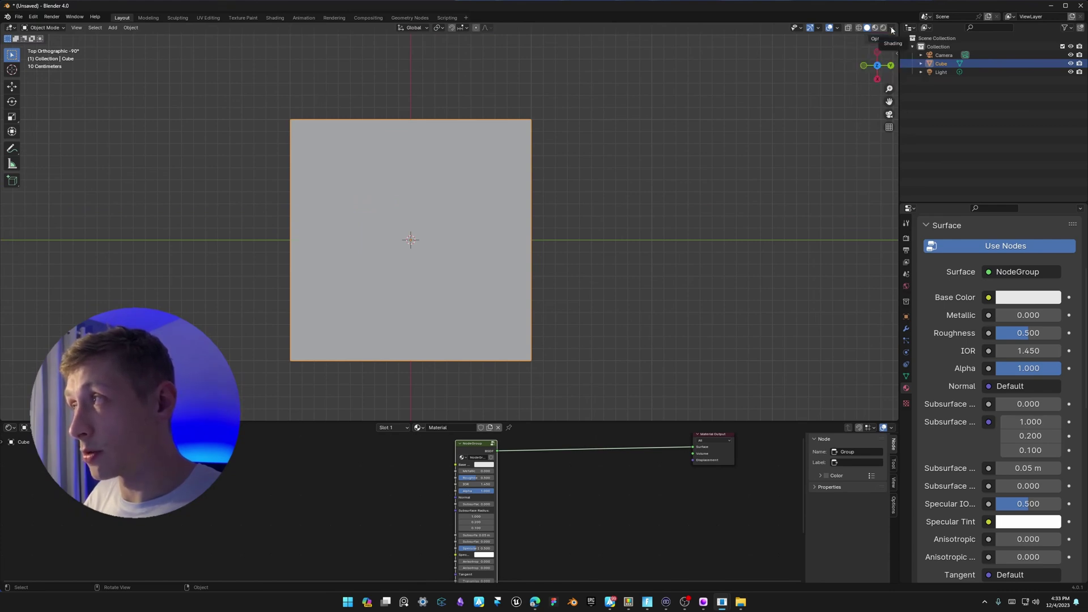
{"action": "left_click", "coordinate": [892, 28]}
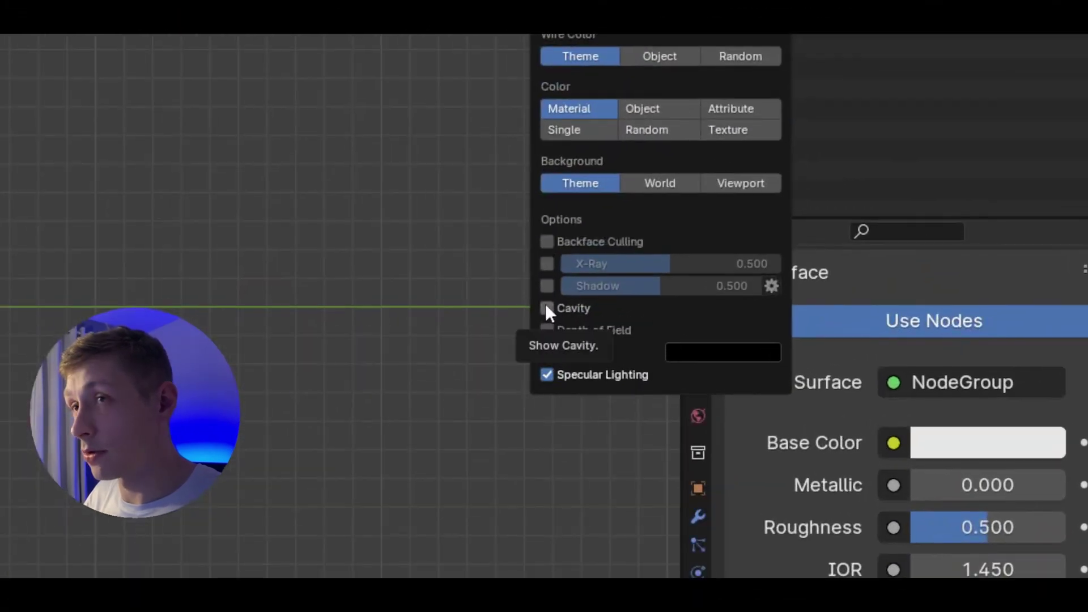
{"action": "left_click", "coordinate": [547, 309]}
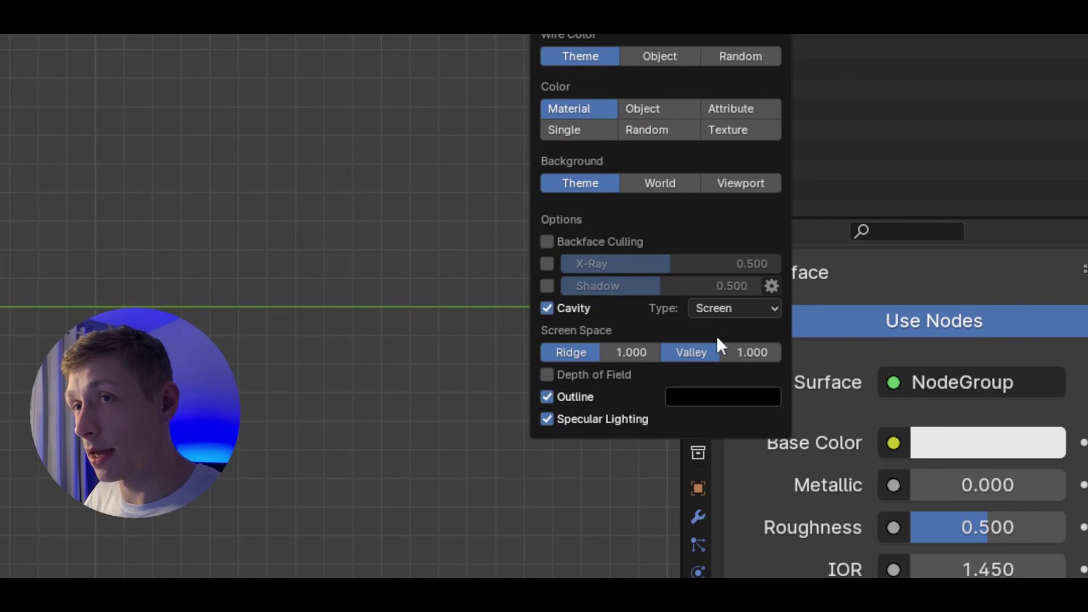
{"action": "left_click", "coordinate": [733, 307]}
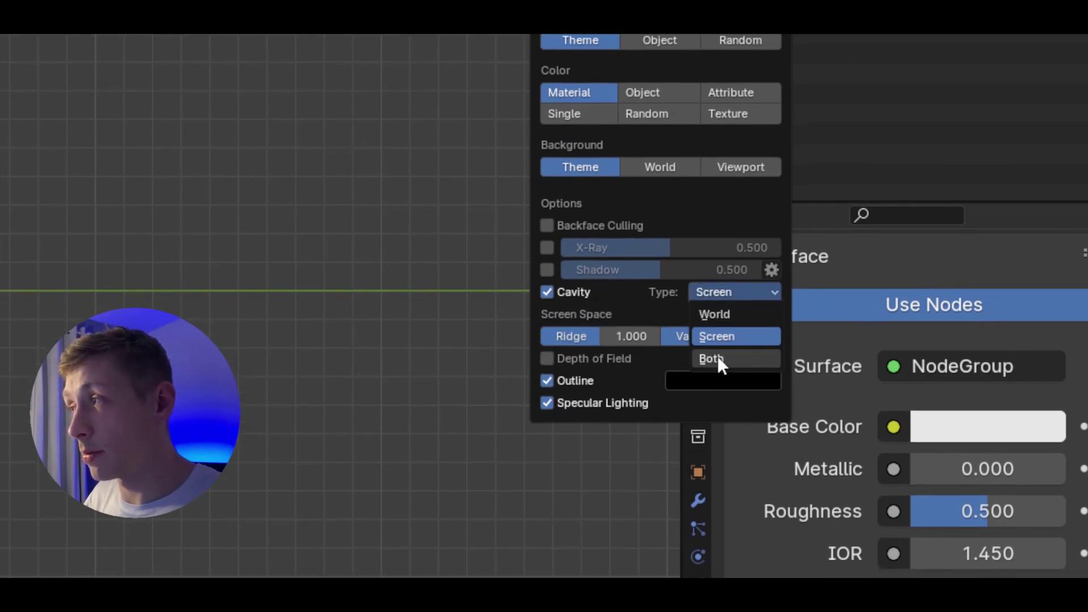
{"action": "left_click", "coordinate": [717, 355]}
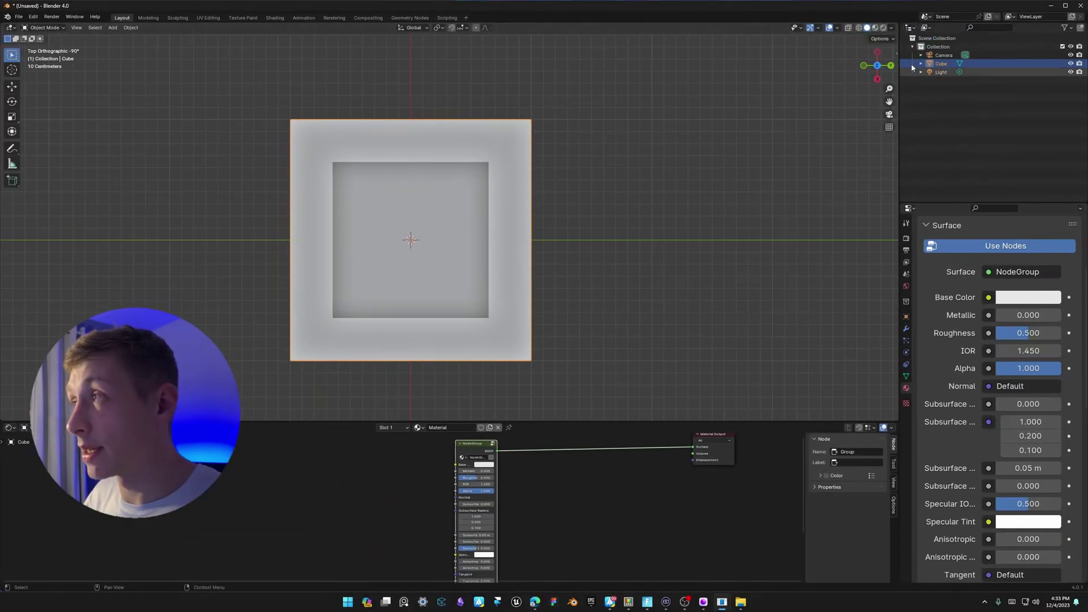
Raise the world-space cavity ridge and valley strengths in the viewport shading options, and deselect the cube.
{"action": "left_click", "coordinate": [891, 27]}
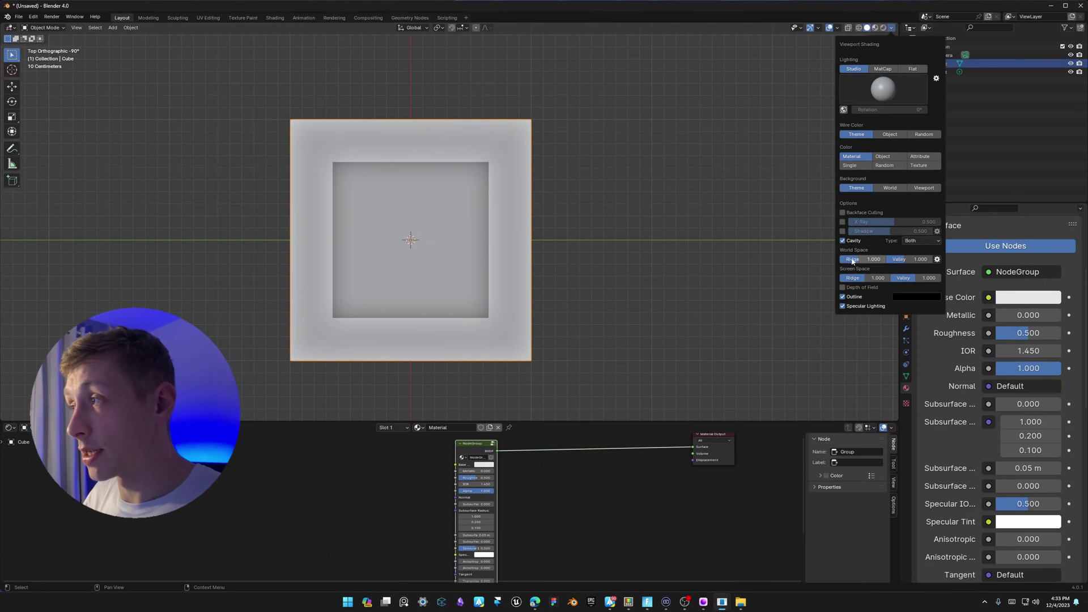
{"action": "left_click_drag", "start_coordinate": [857, 261], "coordinate": [933, 260]}
{"action": "mouse_move", "coordinate": [487, 249]}
{"action": "middle_mouse_down"}
{"action": "mouse_move", "coordinate": [461, 230]}
{"action": "mouse_move", "coordinate": [437, 175]}
{"action": "mouse_move", "coordinate": [561, 170]}
{"action": "middle_mouse_up"}
{"action": "middle_click_drag", "start_coordinate": [546, 209], "coordinate": [487, 157], "text": "shift"}
{"action": "middle_click_drag", "start_coordinate": [493, 45], "coordinate": [486, 214], "text": "shift"}
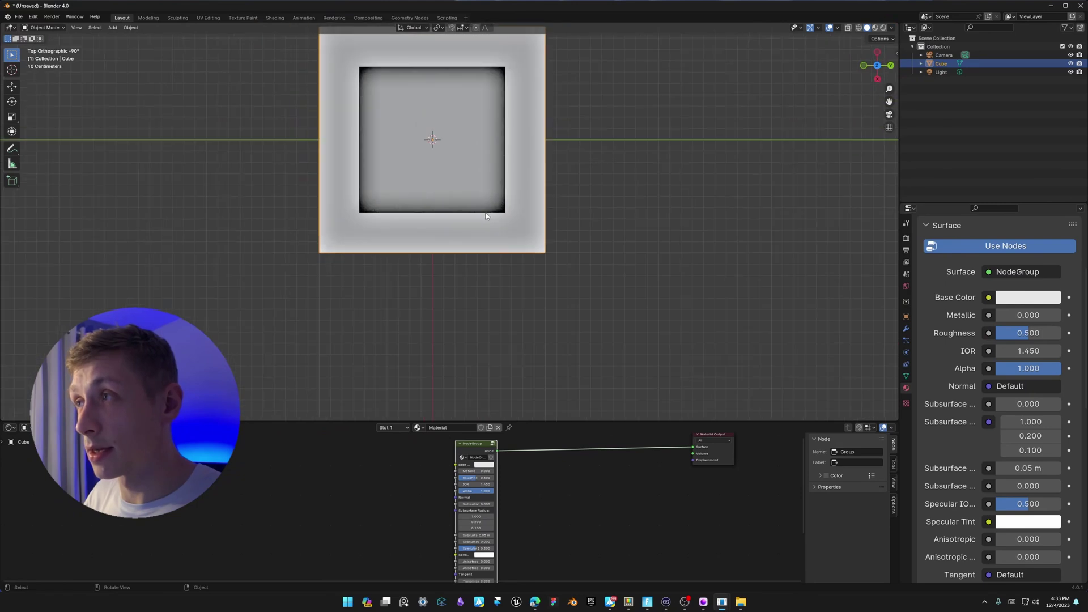
{"action": "scroll", "coordinate": [485, 214], "scroll_direction": "down", "scroll_amount": 1}
{"action": "middle_click_drag", "start_coordinate": [462, 56], "coordinate": [428, 139], "text": "shift"}
{"action": "scroll", "coordinate": [494, 183], "scroll_direction": "down", "scroll_amount": 1}
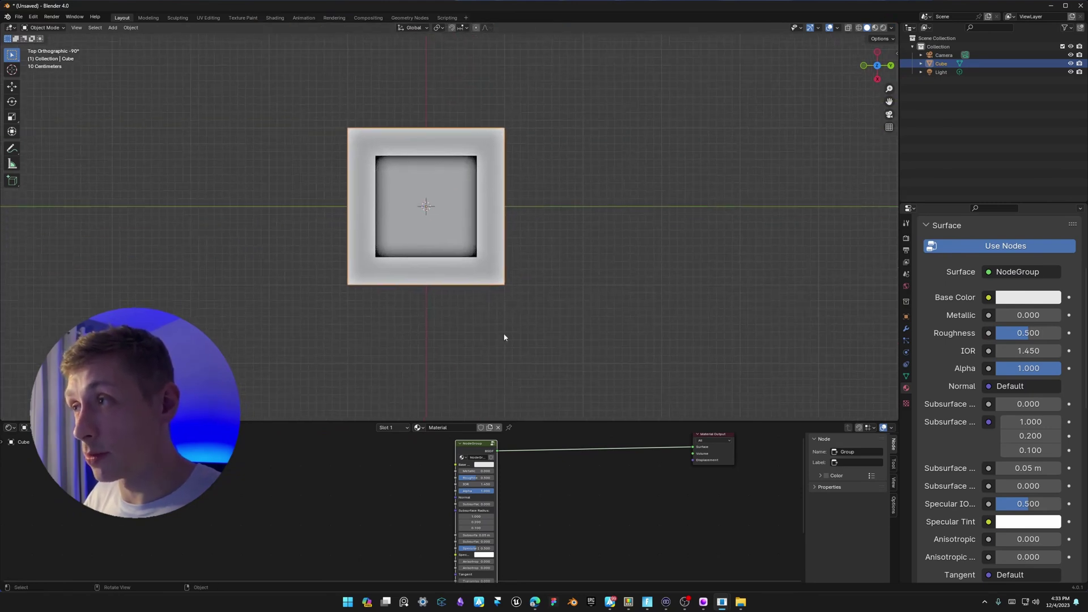
{"action": "left_click", "coordinate": [444, 101]}
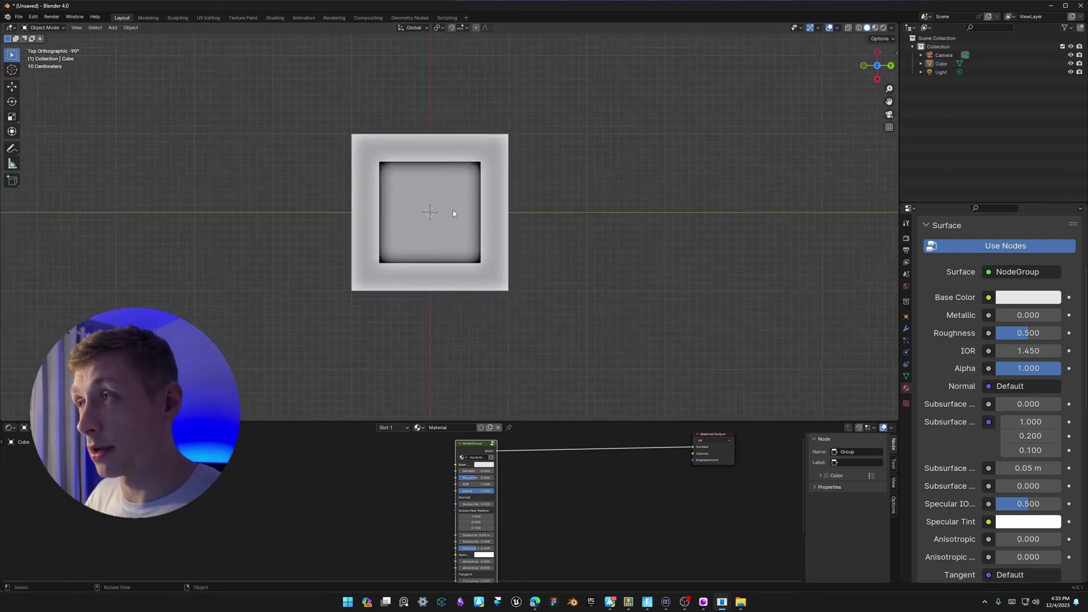
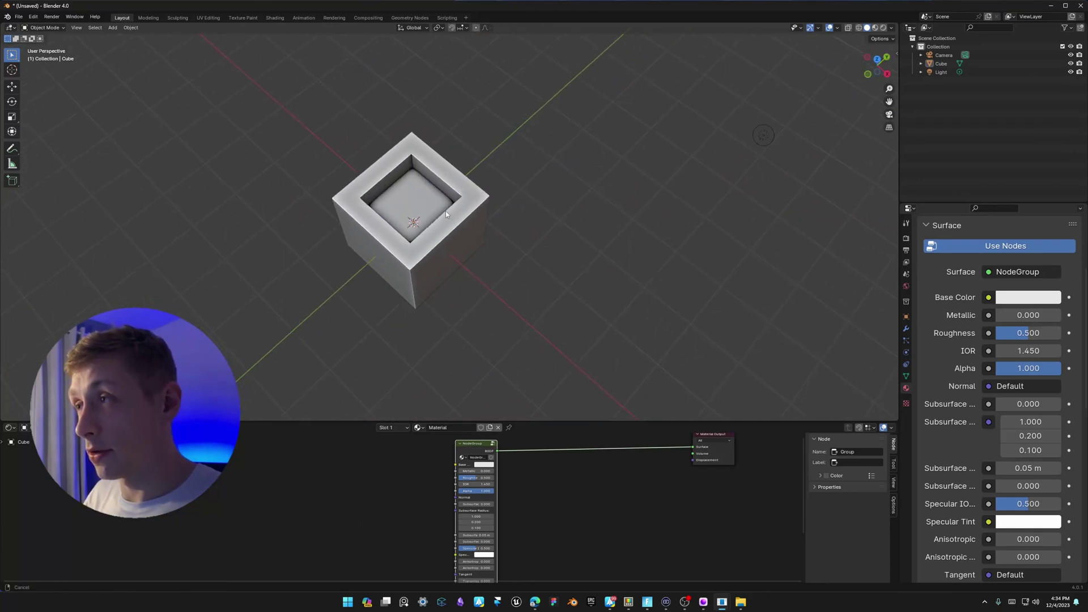
Save the current scene and viewport setup as the default startup file.
{"action": "left_click", "coordinate": [22, 18]}
{"action": "mouse_move", "coordinate": [53, 181]}
{"action": "left_click", "coordinate": [129, 178]}
{"action": "left_click", "coordinate": [130, 177]}
{"action": "middle_click_drag", "start_coordinate": [278, 199], "coordinate": [357, 59]}
Start a new file without saving the changes to the current one.
{"action": "left_click", "coordinate": [19, 16]}
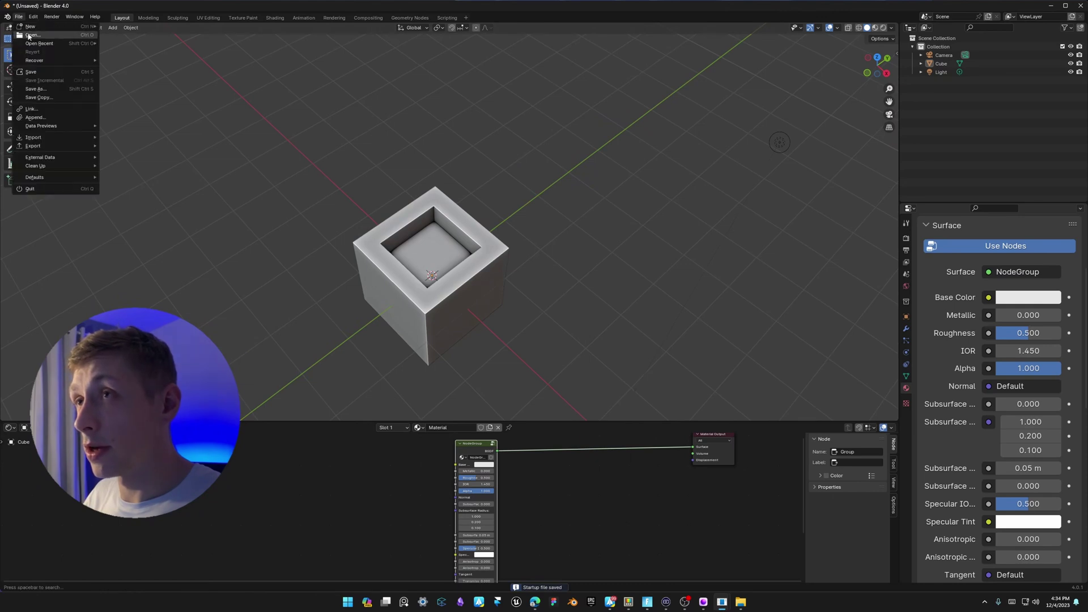
{"action": "mouse_move", "coordinate": [34, 35]}
{"action": "left_click", "coordinate": [140, 23]}
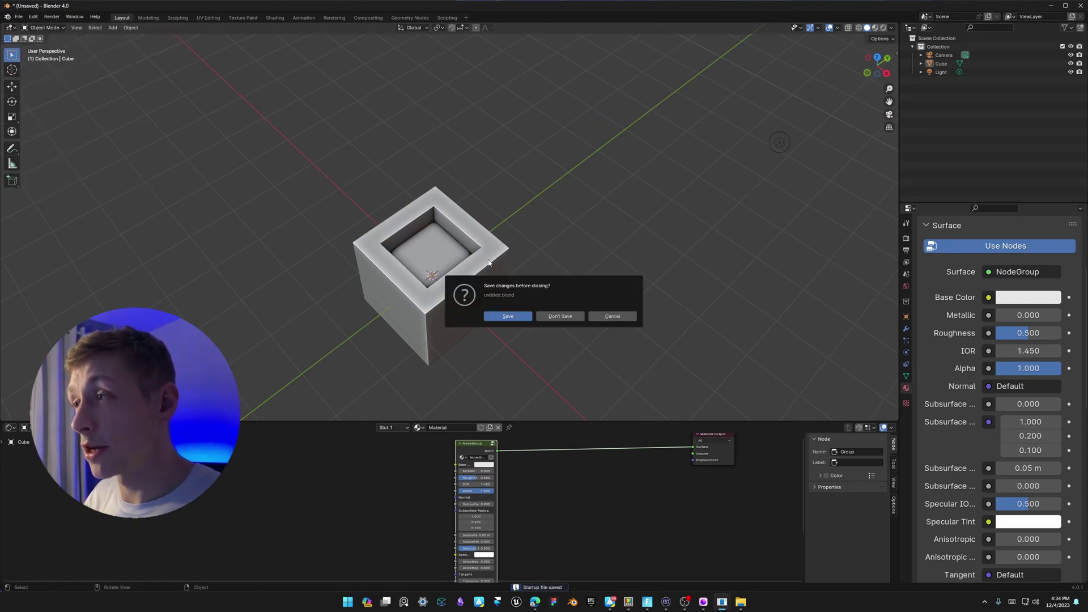
{"action": "left_click", "coordinate": [572, 320]}
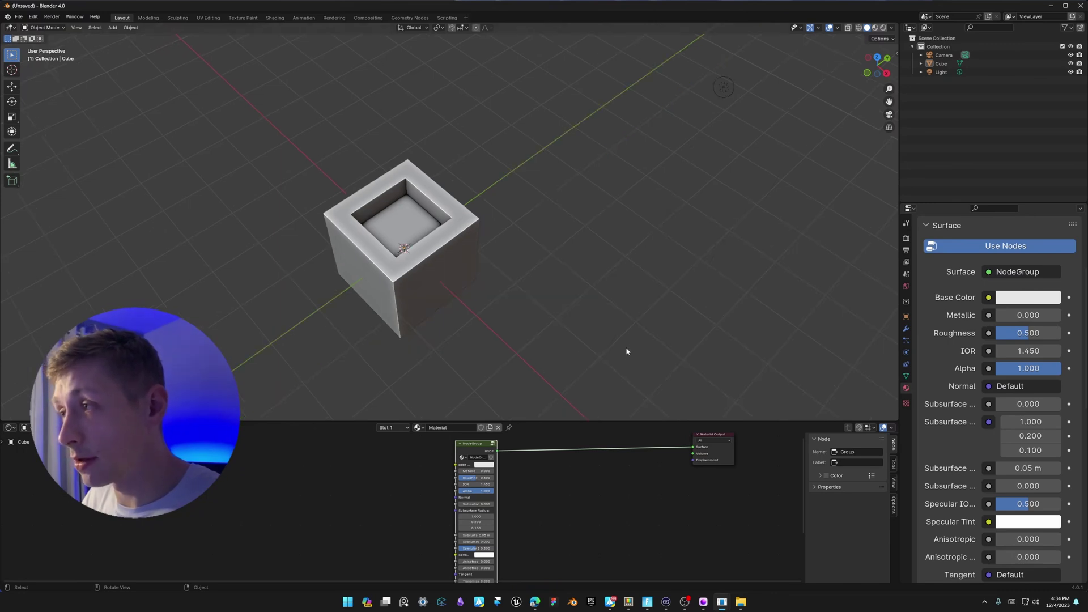
Examine the recessed cube and its cavity shading in the new file from perspective and top orthographic views.
{"action": "scroll", "coordinate": [444, 217], "scroll_direction": "down", "scroll_amount": 4}
{"action": "middle_click_drag", "start_coordinate": [456, 238], "coordinate": [463, 286], "text": "shift"}
{"action": "middle_click_drag", "start_coordinate": [463, 287], "coordinate": [416, 293]}
{"action": "scroll", "coordinate": [435, 253], "scroll_direction": "up", "scroll_amount": 4}
{"action": "key", "text": "KP_7"}
{"action": "scroll", "coordinate": [437, 291], "scroll_direction": "down", "scroll_amount": 5}
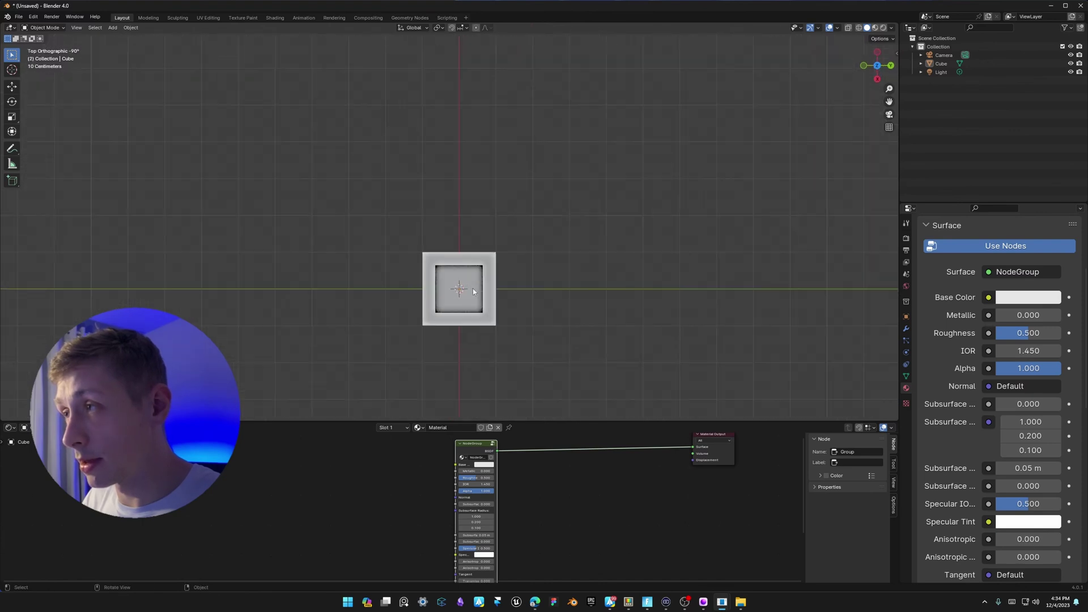
{"action": "scroll", "coordinate": [440, 199], "scroll_direction": "up", "scroll_amount": 5}
{"action": "scroll", "coordinate": [427, 317], "scroll_direction": "down", "scroll_amount": 4}
{"action": "middle_click_drag", "start_coordinate": [427, 316], "coordinate": [429, 242], "text": "shift"}
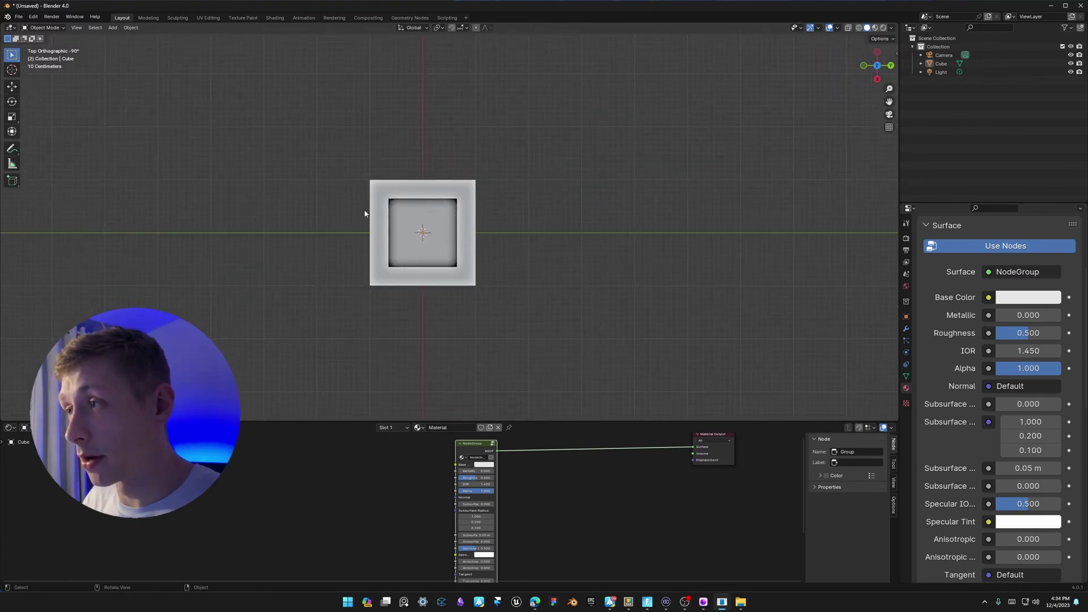
{"action": "left_click", "coordinate": [22, 15]}
{"action": "mouse_move", "coordinate": [45, 157]}
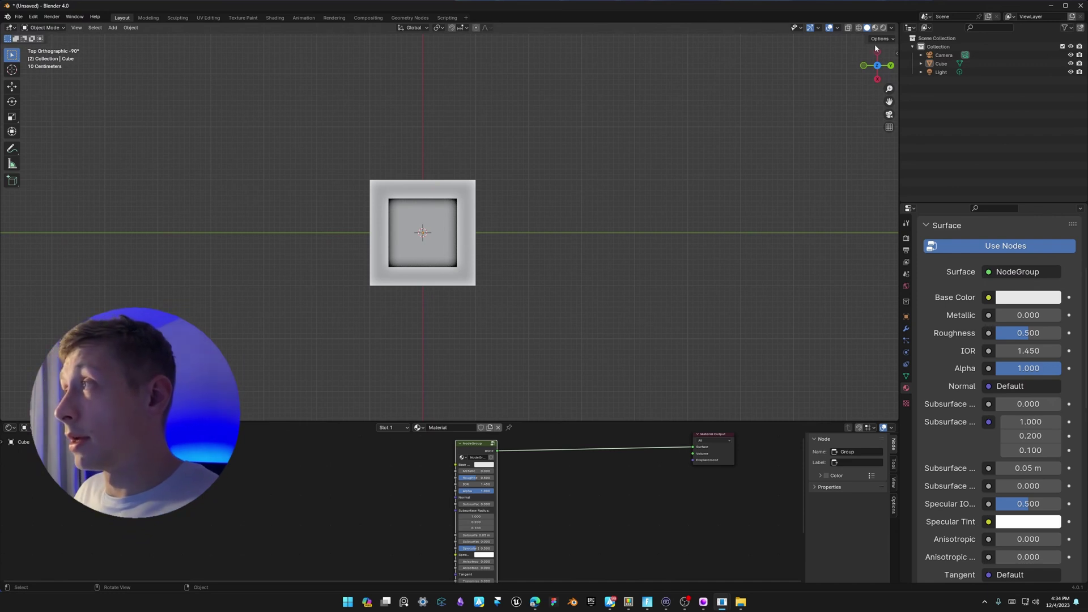
{"action": "middle_click_drag", "start_coordinate": [587, 156], "coordinate": [604, 122], "text": "shift"}
{"action": "middle_click_drag", "start_coordinate": [935, 296], "coordinate": [943, 308], "text": "ctrl"}
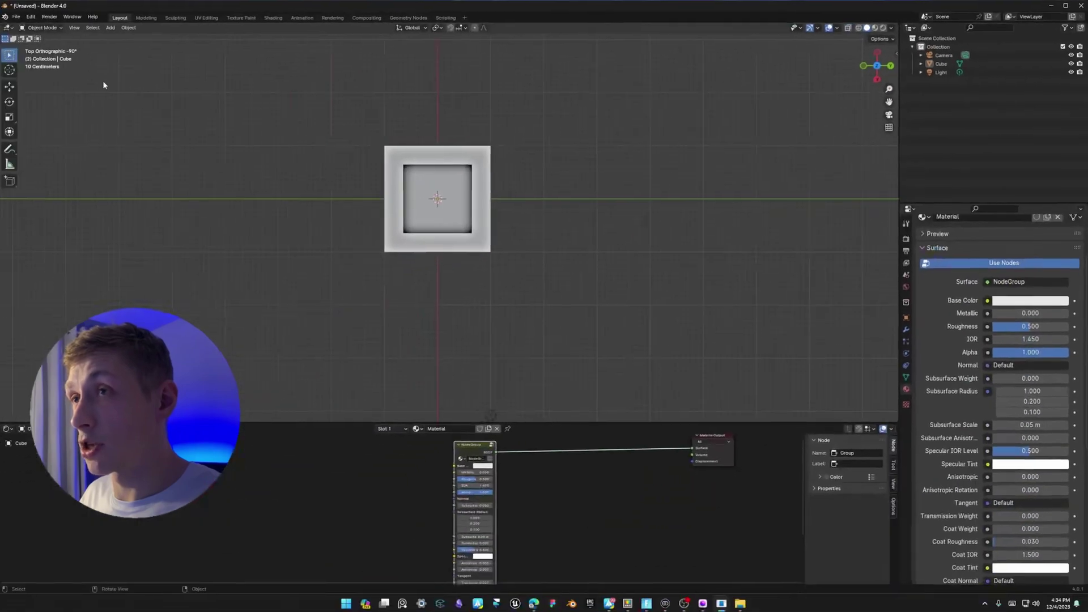
In the theme preferences, set the alpha of the Outliner's Alternate Rows color to 0.
{"action": "left_click", "coordinate": [31, 16]}
{"action": "left_click", "coordinate": [44, 127]}
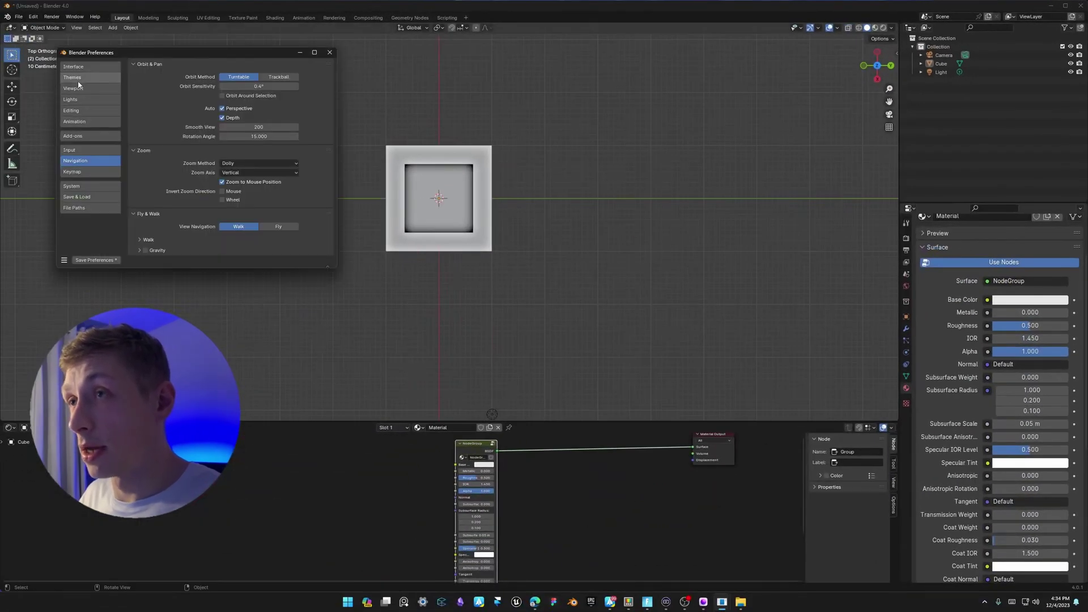
{"action": "left_click", "coordinate": [78, 80]}
{"action": "scroll", "coordinate": [197, 160], "scroll_direction": "down", "scroll_amount": 3}
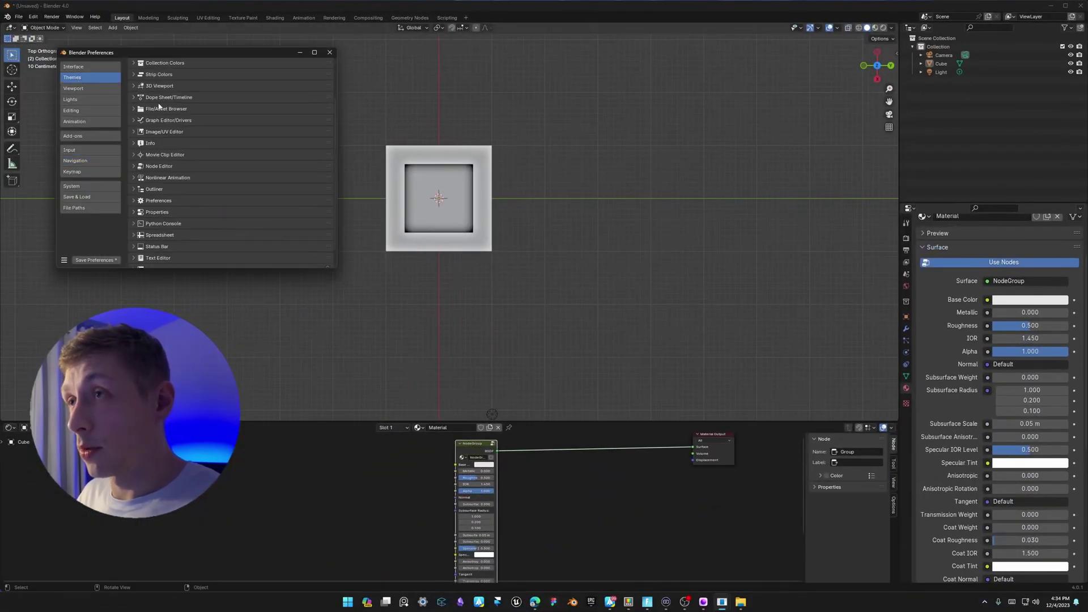
{"action": "scroll", "coordinate": [163, 206], "scroll_direction": "down", "scroll_amount": 2}
{"action": "left_click", "coordinate": [134, 170]}
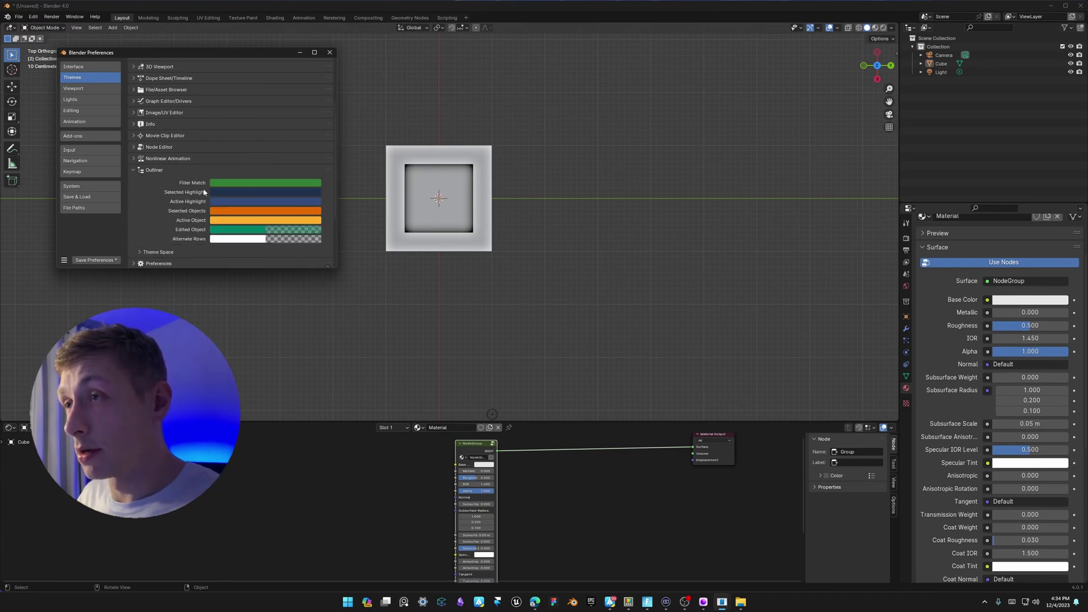
{"action": "scroll", "coordinate": [222, 199], "scroll_direction": "down", "scroll_amount": 3}
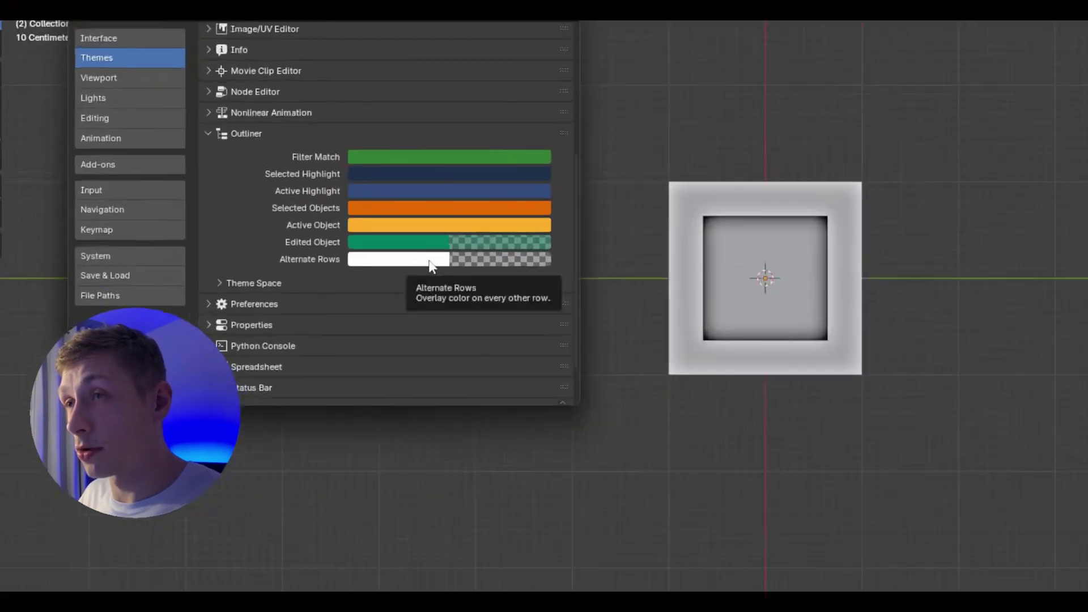
{"action": "left_click", "coordinate": [254, 190]}
{"action": "left_click", "coordinate": [570, 306]}
{"action": "type", "text": "0"}
{"action": "key", "text": "Return"}
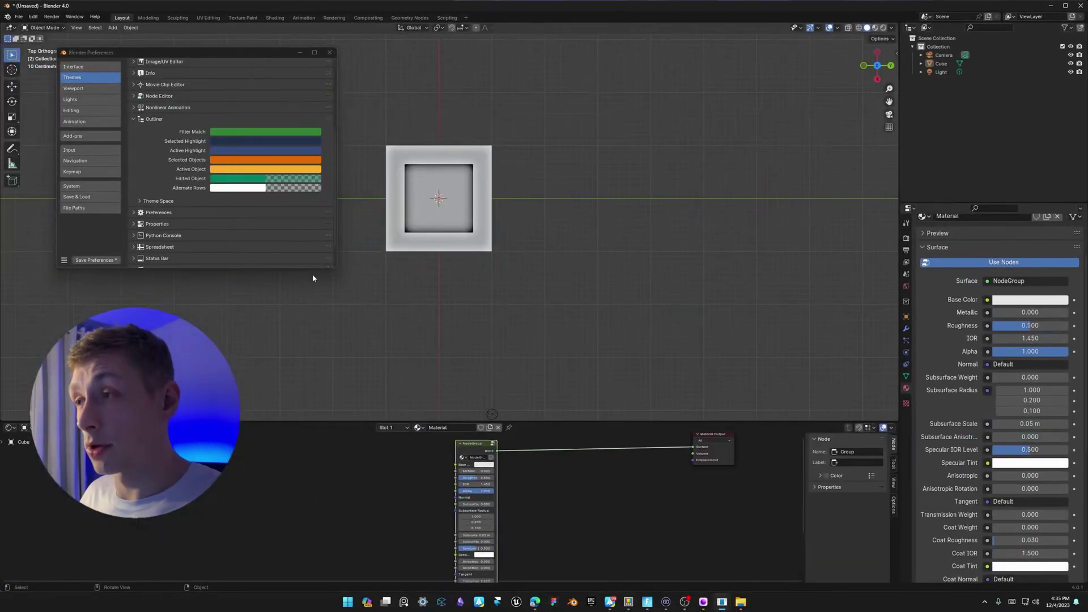
Enlarge the shader editor and change the Node Editor theme's Grid color to light purple.
{"action": "left_click_drag", "start_coordinate": [350, 423], "coordinate": [351, 347]}
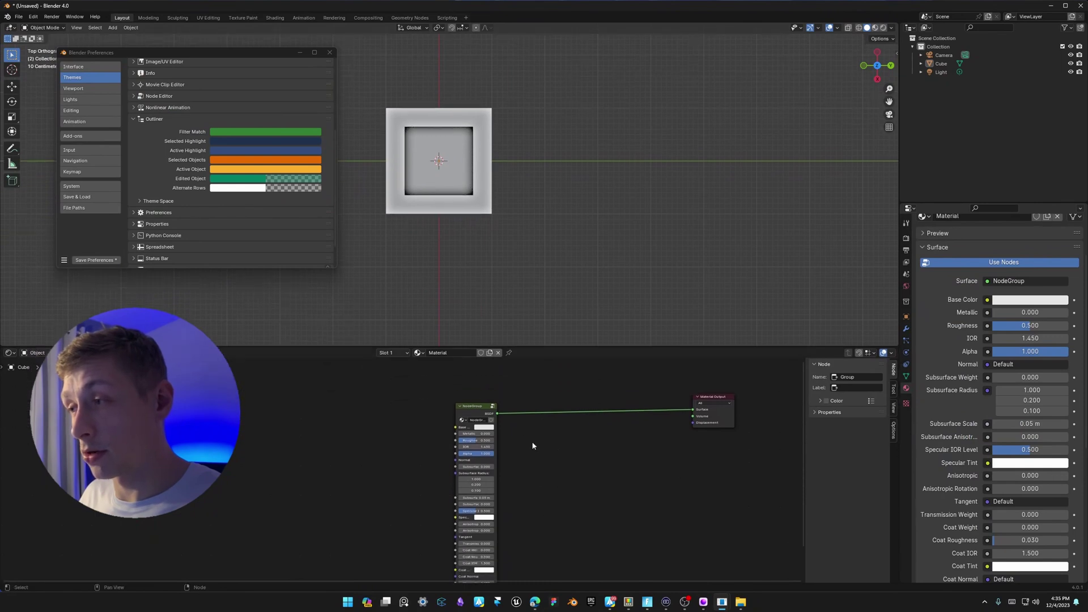
{"action": "scroll", "coordinate": [532, 444], "scroll_direction": "up", "scroll_amount": 4}
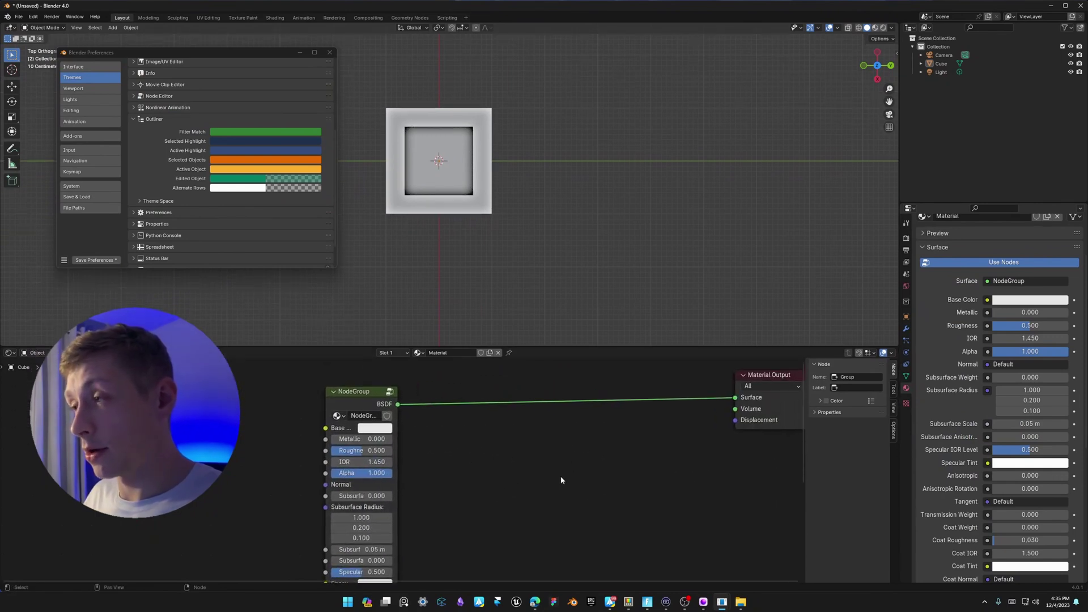
{"action": "scroll", "coordinate": [175, 228], "scroll_direction": "up", "scroll_amount": 5}
{"action": "left_click", "coordinate": [133, 150]}
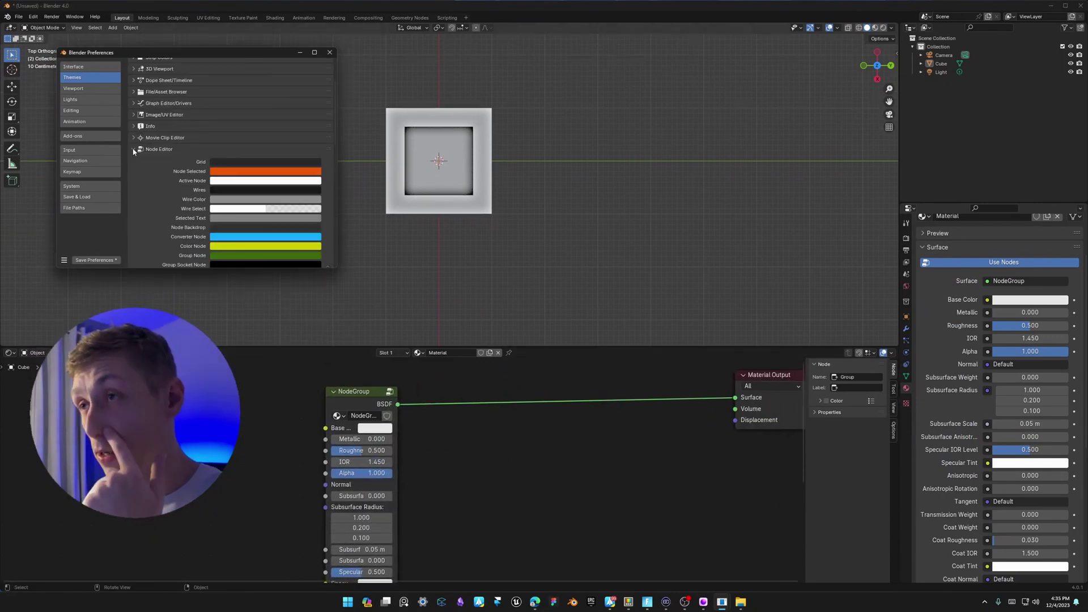
{"action": "scroll", "coordinate": [208, 159], "scroll_direction": "down", "scroll_amount": 2}
{"action": "left_click", "coordinate": [275, 111]}
{"action": "left_click", "coordinate": [275, 110]}
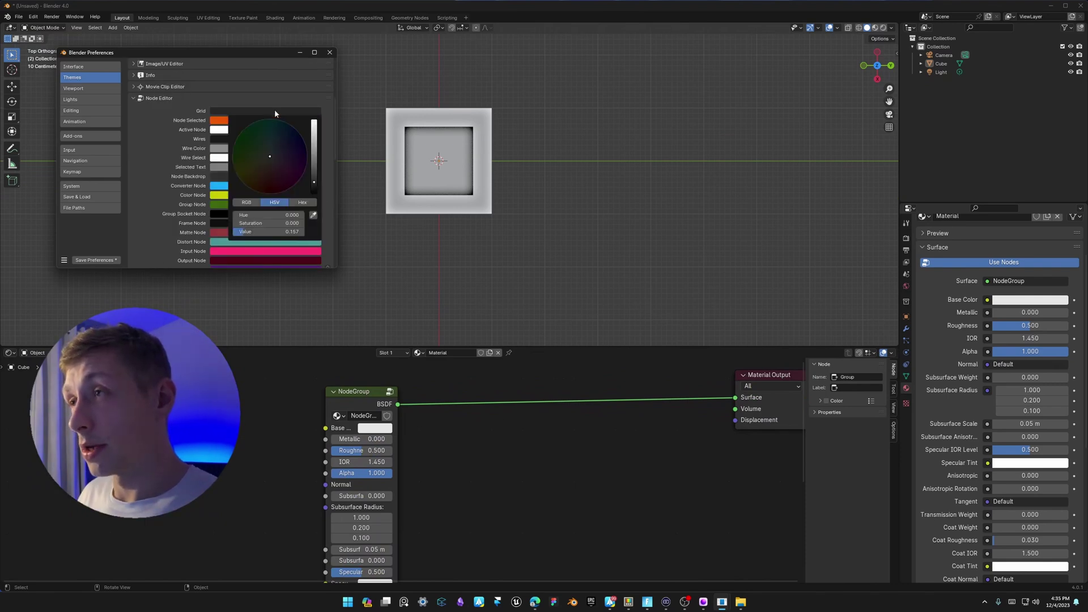
{"action": "left_click", "coordinate": [284, 150]}
{"action": "left_click_drag", "start_coordinate": [314, 146], "coordinate": [314, 133]}
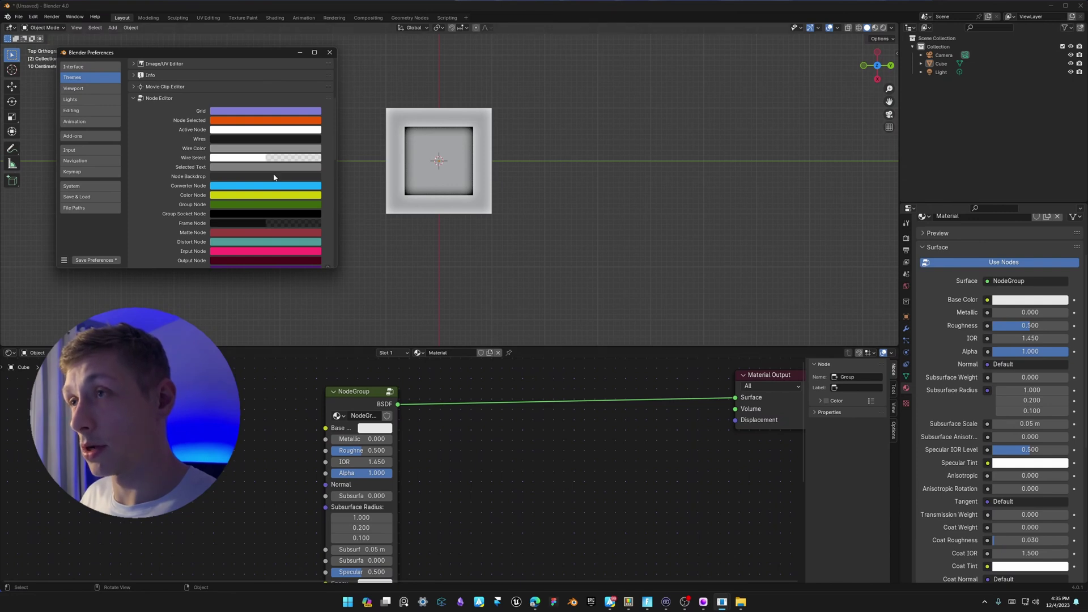
Set the Node Editor theme's Grid Levels to 0.
{"action": "scroll", "coordinate": [274, 178], "scroll_direction": "down", "scroll_amount": 8}
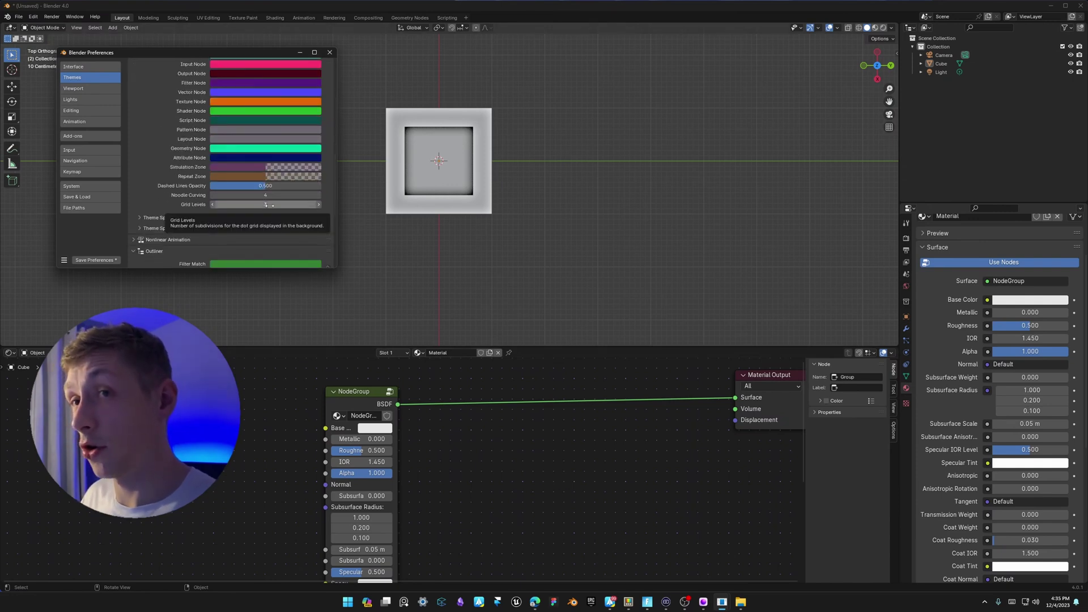
{"action": "left_click_drag", "start_coordinate": [269, 205], "coordinate": [249, 205]}
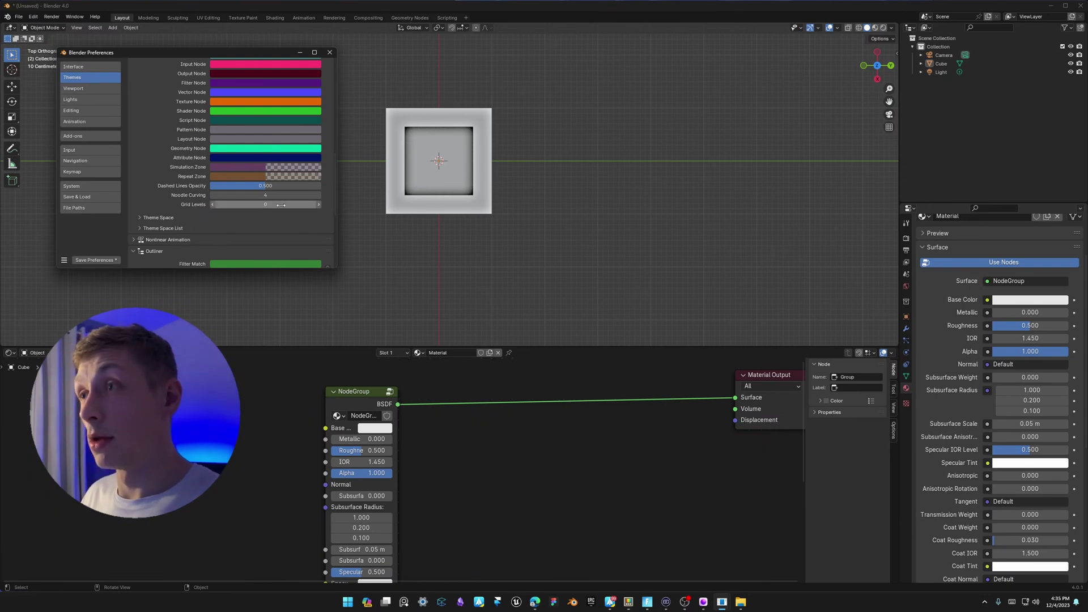
{"action": "scroll", "coordinate": [546, 436], "scroll_direction": "down", "scroll_amount": 1}
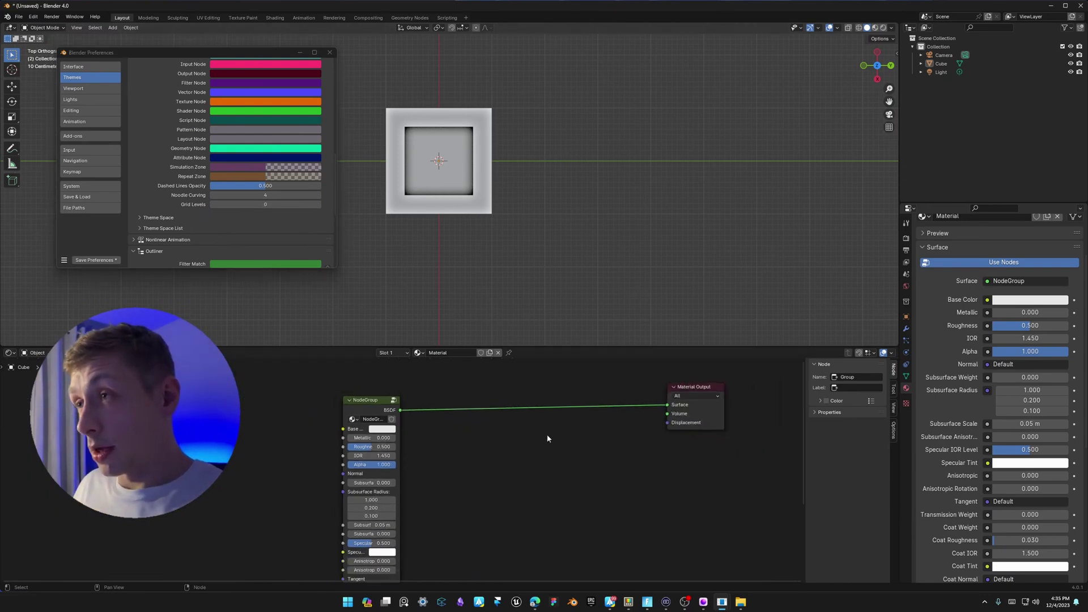
Reposition the Material Output and NodeGroup nodes so their link runs at an offset, and set Noodle Curving to 0.
{"action": "middle_click_drag", "start_coordinate": [548, 438], "coordinate": [412, 443]}
{"action": "left_click_drag", "start_coordinate": [561, 391], "coordinate": [395, 466]}
{"action": "scroll", "coordinate": [322, 416], "scroll_direction": "up", "scroll_amount": 1}
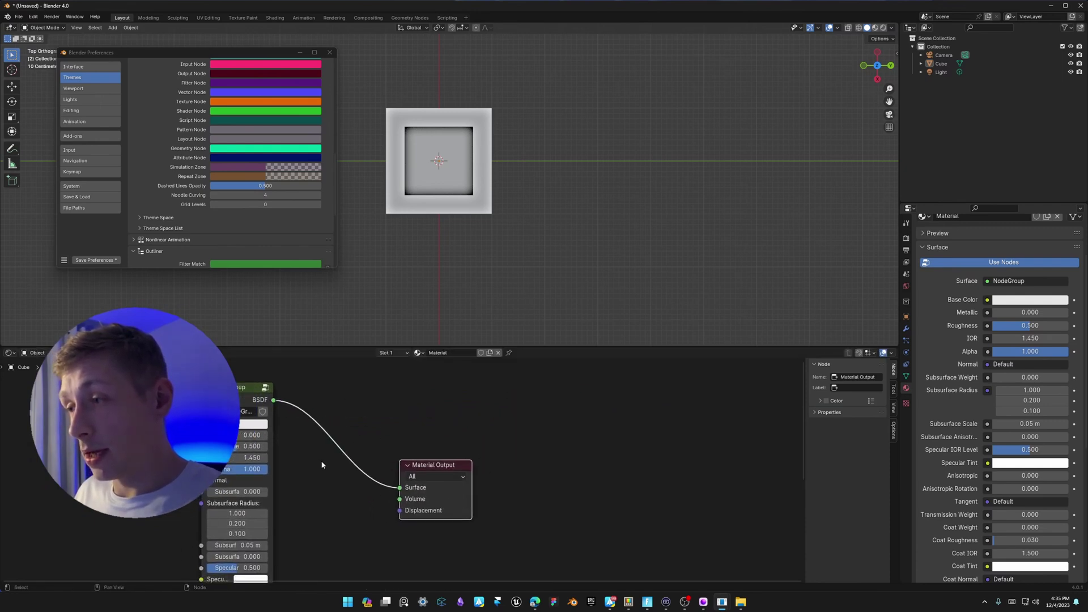
{"action": "left_click_drag", "start_coordinate": [248, 394], "coordinate": [237, 393]}
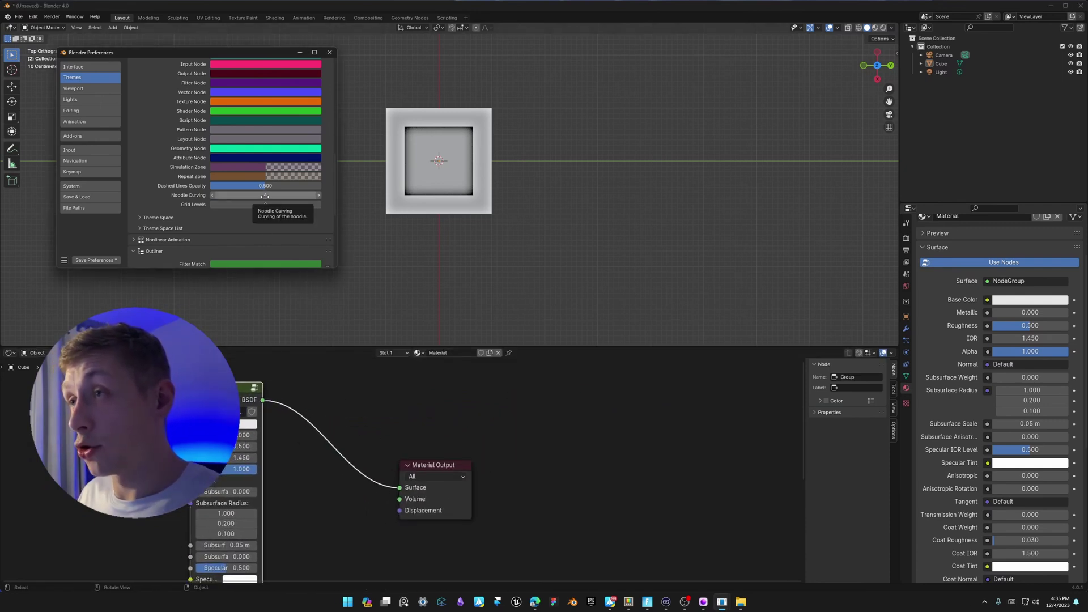
{"action": "left_click_drag", "start_coordinate": [265, 195], "coordinate": [238, 195]}
Move the Material Output node and add an IES Texture node linked to the NodeGroup's Base Color.
{"action": "left_click_drag", "start_coordinate": [434, 464], "coordinate": [398, 404]}
{"action": "left_click_drag", "start_coordinate": [195, 432], "coordinate": [12, 455]}
{"action": "key", "text": "Return"}
Collapse the Node Editor theme section and move the preferences window closer to the middle of the viewport.
{"action": "scroll", "coordinate": [215, 181], "scroll_direction": "up", "scroll_amount": 5}
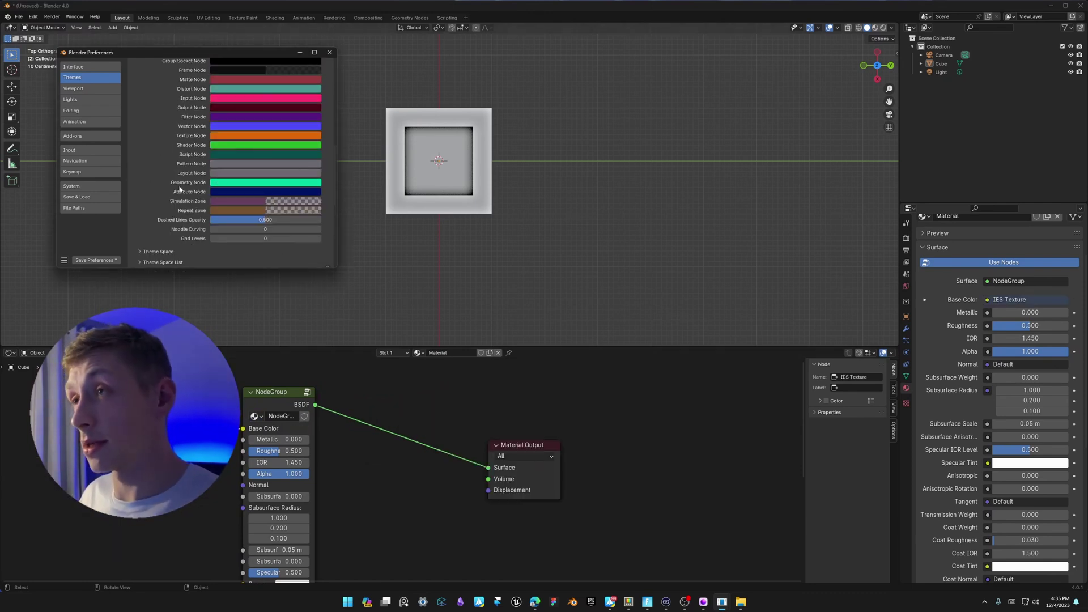
{"action": "scroll", "coordinate": [187, 182], "scroll_direction": "up", "scroll_amount": 20}
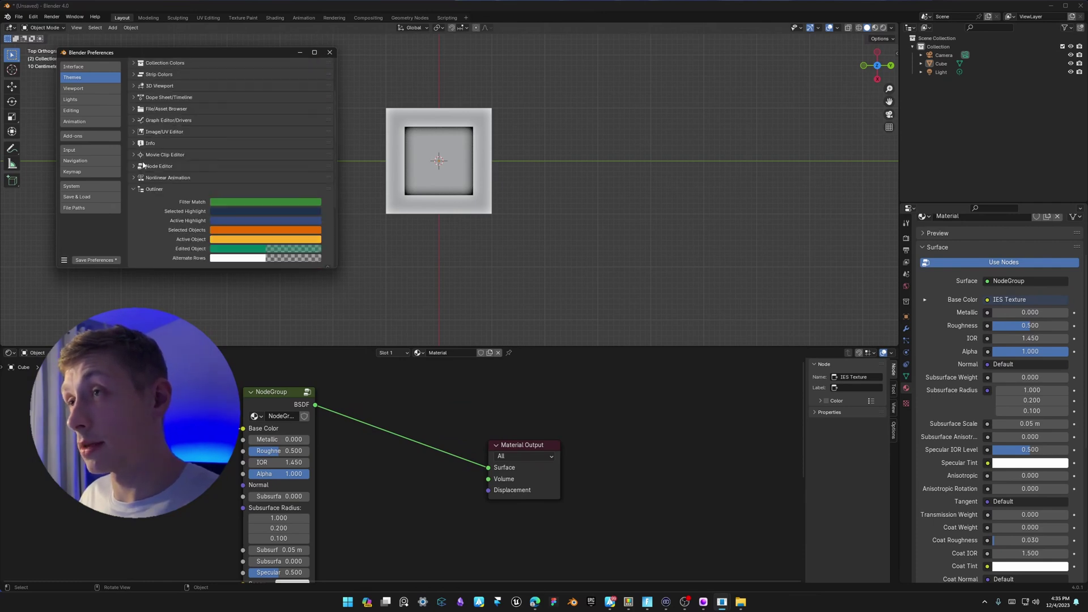
{"action": "left_click_drag", "start_coordinate": [205, 52], "coordinate": [358, 155]}
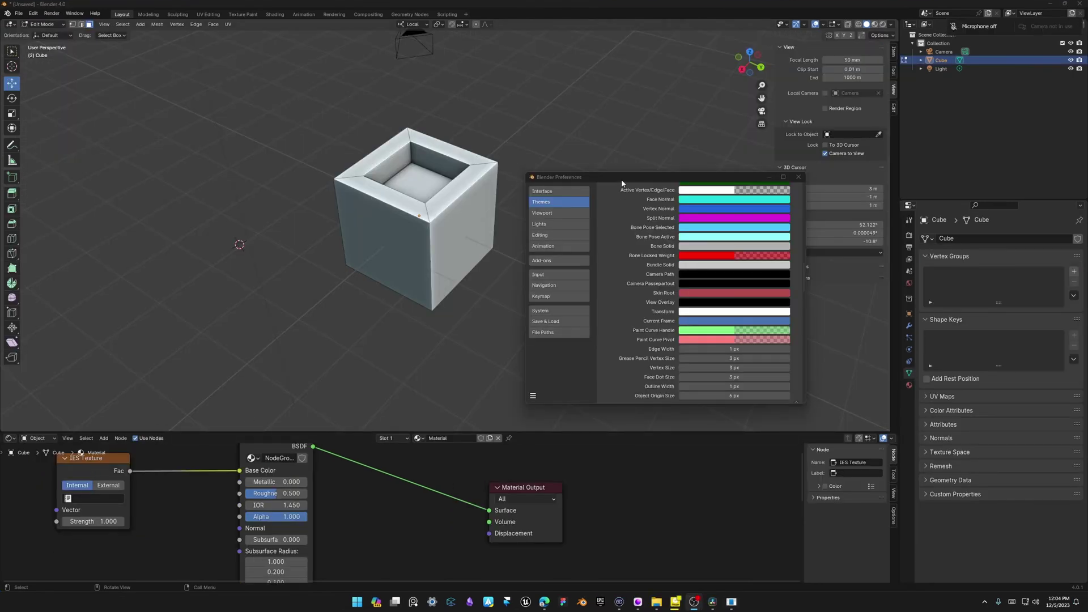
Move the preferences window clear of the cube, switch to vertex selection and get a close view of its vertices.
{"action": "left_click_drag", "start_coordinate": [622, 181], "coordinate": [640, 147]}
{"action": "scroll", "coordinate": [363, 184], "scroll_direction": "up", "scroll_amount": 3}
{"action": "scroll", "coordinate": [395, 189], "scroll_direction": "down", "scroll_amount": 2}
{"action": "middle_click_drag", "start_coordinate": [400, 198], "coordinate": [406, 215]}
{"action": "key", "text": "1"}
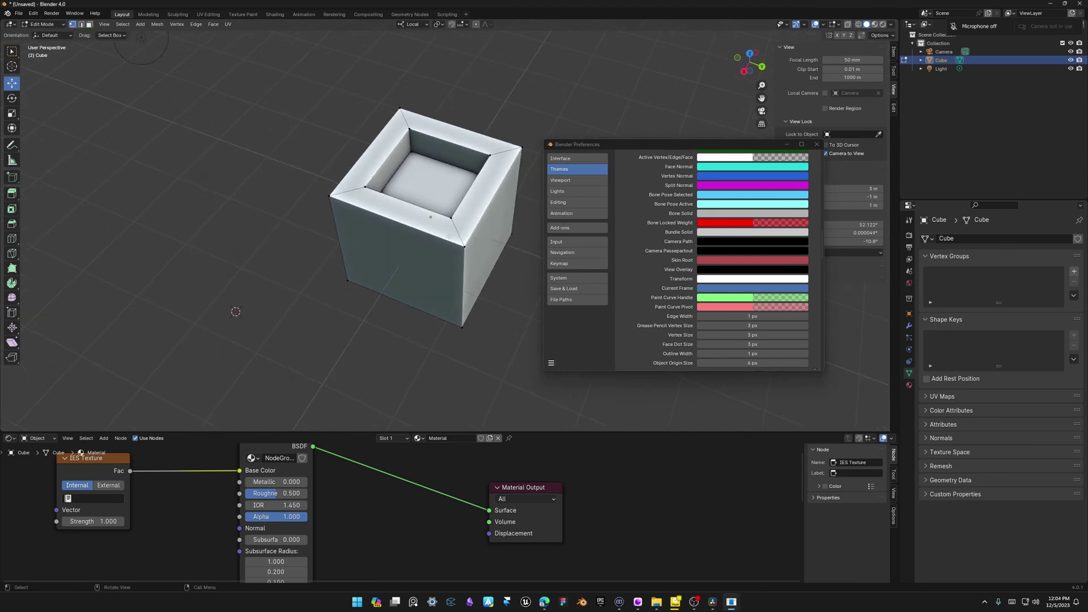
{"action": "scroll", "coordinate": [471, 250], "scroll_direction": "up", "scroll_amount": 4}
{"action": "mouse_move", "coordinate": [471, 250]}
{"action": "middle_mouse_down"}
{"action": "mouse_move", "coordinate": [459, 258]}
{"action": "mouse_move", "coordinate": [473, 268]}
{"action": "middle_mouse_up"}
Try a Vertex Size of 26 px in the 3D Viewport theme with a cancelled corner-vertex move, and reduce it to 5 px.
{"action": "scroll", "coordinate": [690, 288], "scroll_direction": "up", "scroll_amount": 15}
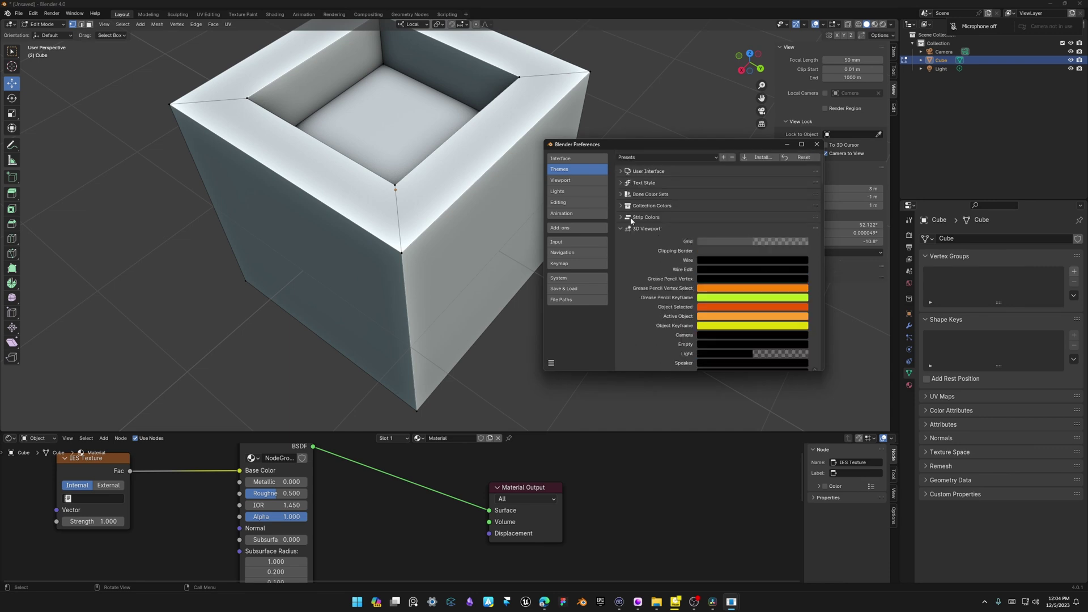
{"action": "scroll", "coordinate": [631, 221], "scroll_direction": "down", "scroll_amount": 15}
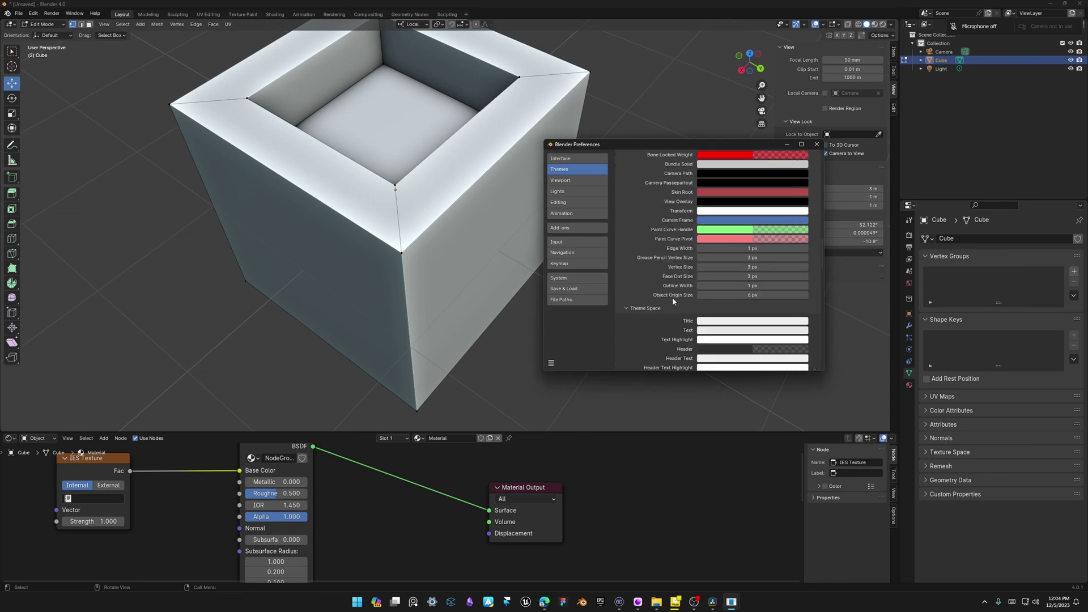
{"action": "left_click_drag", "start_coordinate": [737, 267], "coordinate": [792, 267]}
{"action": "scroll", "coordinate": [340, 261], "scroll_direction": "down", "scroll_amount": 5}
{"action": "middle_click_drag", "start_coordinate": [340, 260], "coordinate": [390, 227]}
{"action": "left_click_drag", "start_coordinate": [439, 209], "coordinate": [513, 247]}
{"action": "right_click", "coordinate": [513, 247]}
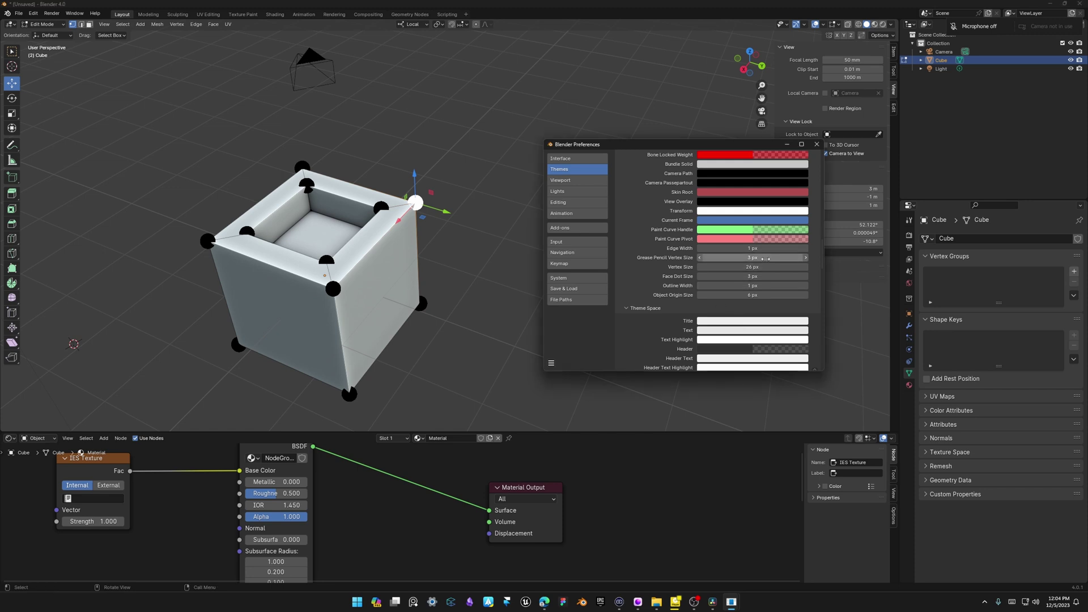
{"action": "left_click_drag", "start_coordinate": [766, 267], "coordinate": [731, 267]}
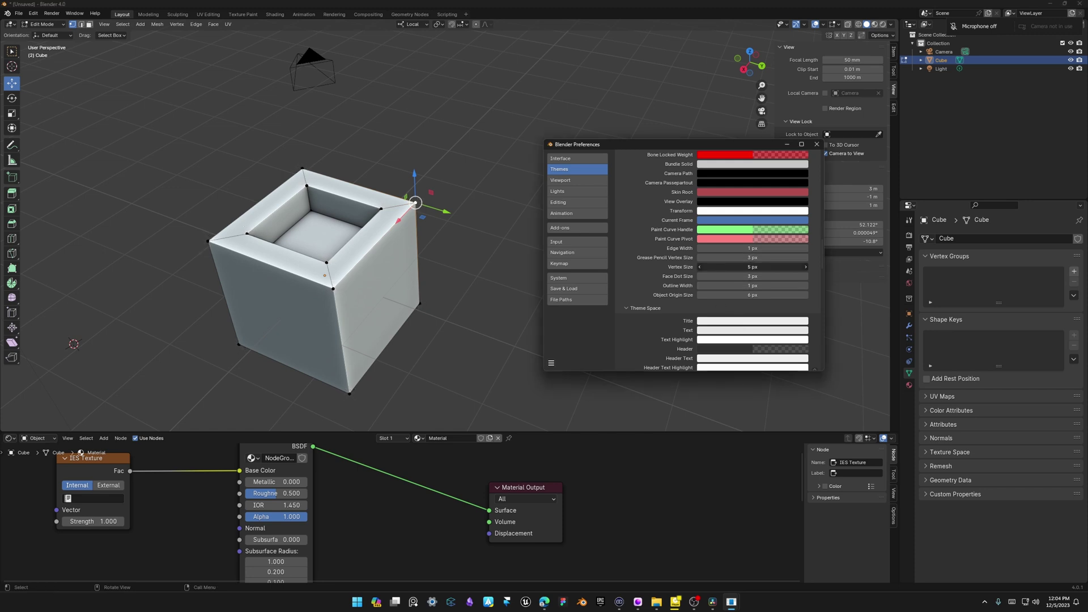
Try an Edge Width of 15 px in the 3D Viewport theme and compare the cube's edges up close.
{"action": "middle_click_drag", "start_coordinate": [416, 210], "coordinate": [403, 346]}
{"action": "scroll", "coordinate": [397, 238], "scroll_direction": "up", "scroll_amount": 5}
{"action": "middle_click_drag", "start_coordinate": [499, 239], "coordinate": [454, 187]}
{"action": "scroll", "coordinate": [454, 153], "scroll_direction": "down", "scroll_amount": 4}
{"action": "scroll", "coordinate": [443, 224], "scroll_direction": "down", "scroll_amount": 2}
{"action": "scroll", "coordinate": [448, 226], "scroll_direction": "up", "scroll_amount": 2}
{"action": "middle_click_drag", "start_coordinate": [436, 261], "coordinate": [439, 224], "text": "shift"}
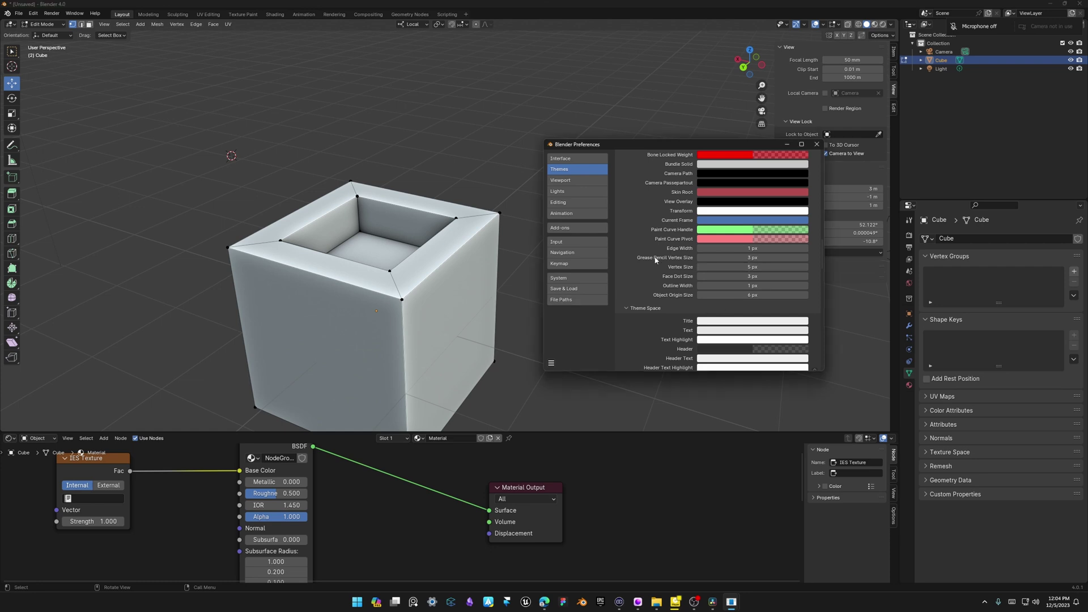
{"action": "left_click_drag", "start_coordinate": [753, 248], "coordinate": [791, 248]}
{"action": "scroll", "coordinate": [425, 259], "scroll_direction": "up", "scroll_amount": 5}
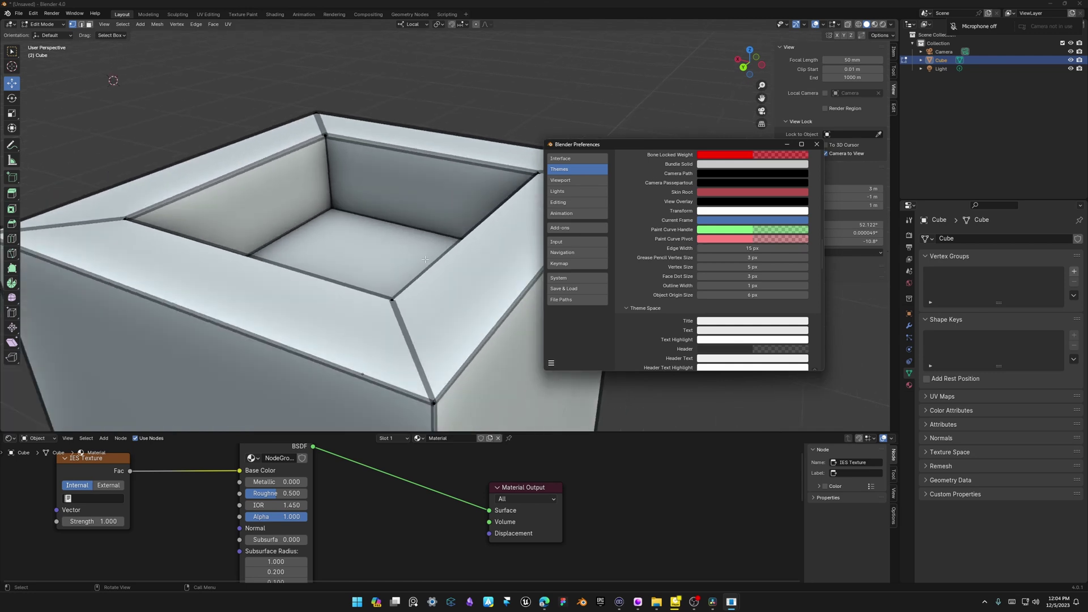
{"action": "scroll", "coordinate": [425, 259], "scroll_direction": "down", "scroll_amount": 7}
{"action": "middle_click_drag", "start_coordinate": [425, 259], "coordinate": [453, 291]}
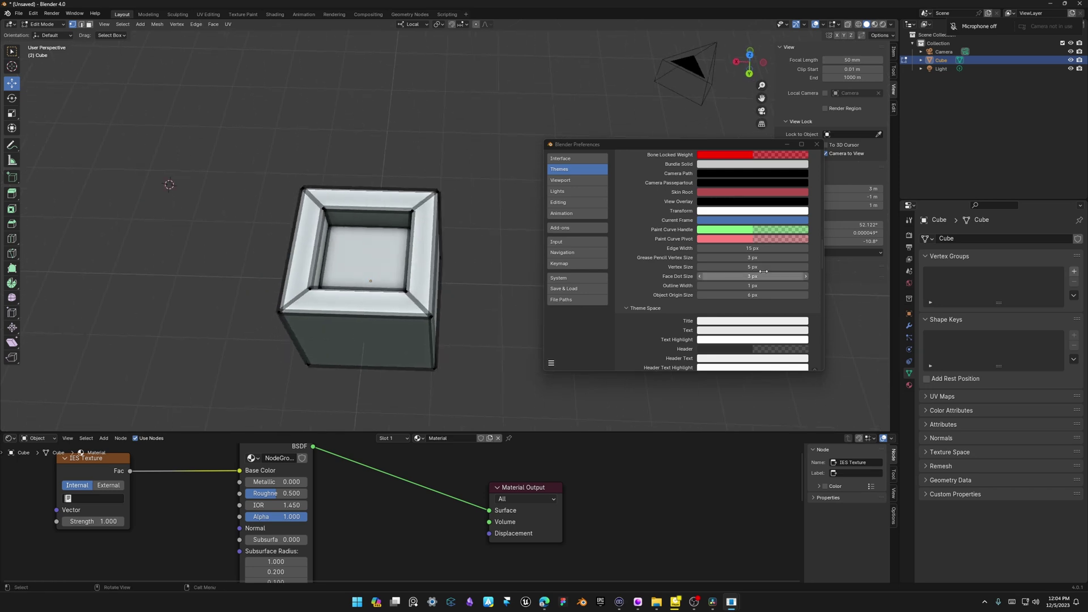
{"action": "right_click", "coordinate": [749, 267]}
{"action": "left_click", "coordinate": [749, 268]}
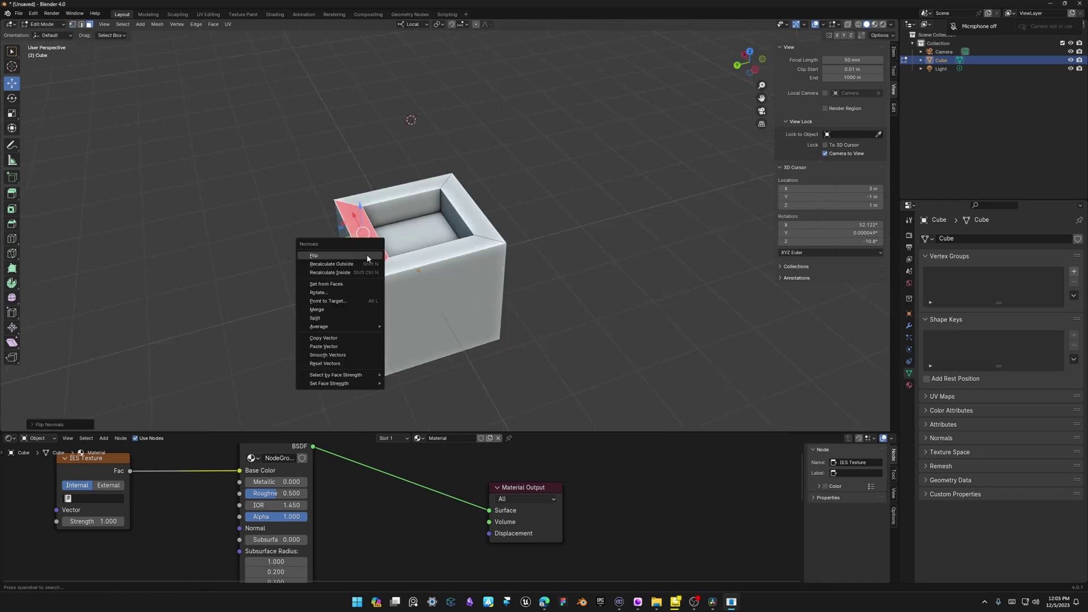
Flip the normals of the selected rim face on the cube and return to Object Mode.
{"action": "left_click", "coordinate": [317, 255]}
{"action": "middle_click_drag", "start_coordinate": [317, 255], "coordinate": [476, 262]}
{"action": "key", "text": "Tab"}
Enlarge the contents of the Properties editor and scale them back down to a compact size.
{"action": "scroll", "coordinate": [503, 234], "scroll_direction": "down", "scroll_amount": 4}
{"action": "middle_click_drag", "start_coordinate": [921, 315], "coordinate": [931, 360], "text": "ctrl"}
{"action": "scroll", "coordinate": [987, 361], "scroll_direction": "up", "scroll_amount": 2}
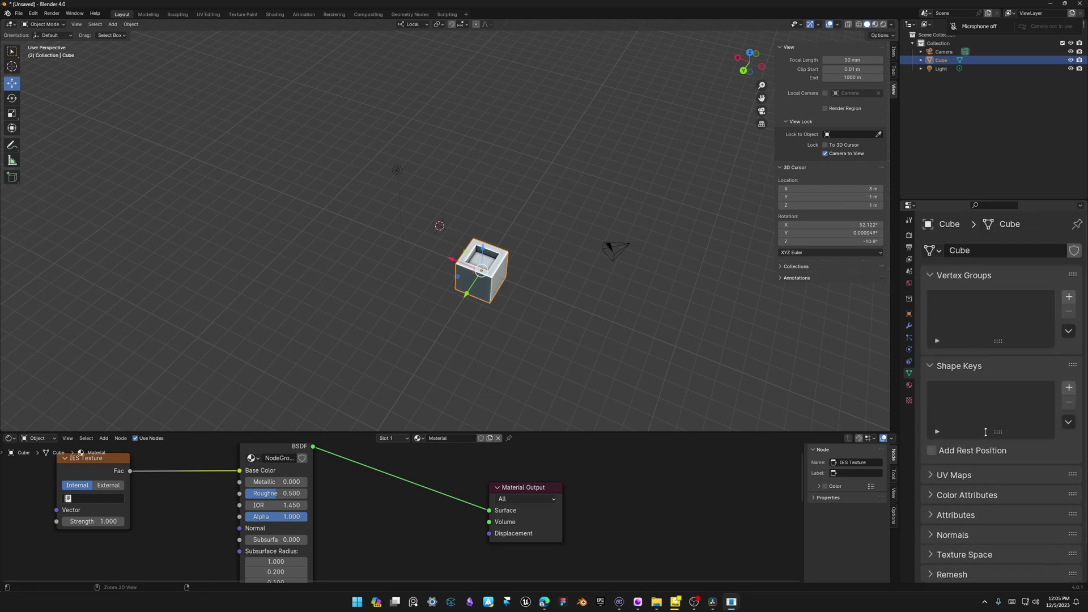
{"action": "middle_click_drag", "start_coordinate": [986, 432], "coordinate": [958, 352], "text": "ctrl"}
{"action": "scroll", "coordinate": [481, 222], "scroll_direction": "down", "scroll_amount": 2}
{"action": "scroll", "coordinate": [440, 203], "scroll_direction": "up", "scroll_amount": 4}
Maximize the 3D viewport to inspect the cube from near and far, and restore the editor layout.
{"action": "middle_click_drag", "start_coordinate": [498, 233], "coordinate": [539, 238]}
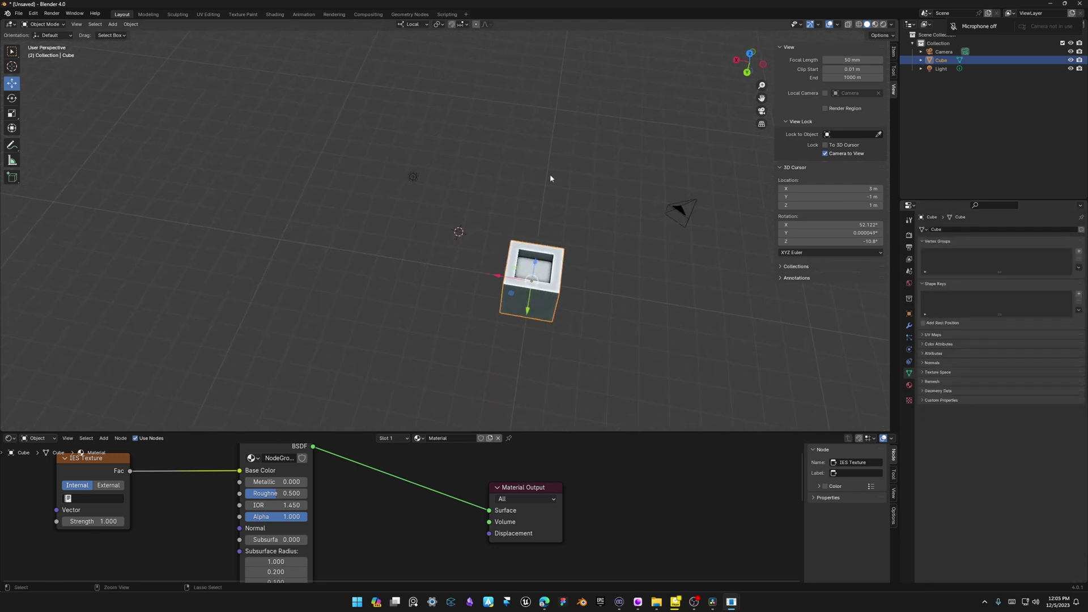
{"action": "key", "text": "ctrl+space"}
{"action": "scroll", "coordinate": [452, 226], "scroll_direction": "down", "scroll_amount": 7}
{"action": "scroll", "coordinate": [448, 238], "scroll_direction": "up", "scroll_amount": 10}
{"action": "middle_click_drag", "start_coordinate": [435, 242], "coordinate": [492, 275]}
{"action": "scroll", "coordinate": [492, 275], "scroll_direction": "down", "scroll_amount": 8}
{"action": "scroll", "coordinate": [491, 275], "scroll_direction": "up", "scroll_amount": 8}
{"action": "key", "text": "ctrl+space"}
Maximize the shader node editor to view the whole NodeGroup setup, and restore the editor layout.
{"action": "key", "text": "ctrl+space"}
{"action": "scroll", "coordinate": [400, 325], "scroll_direction": "down", "scroll_amount": 3}
{"action": "middle_click_drag", "start_coordinate": [435, 393], "coordinate": [515, 325]}
{"action": "scroll", "coordinate": [497, 270], "scroll_direction": "up", "scroll_amount": 3}
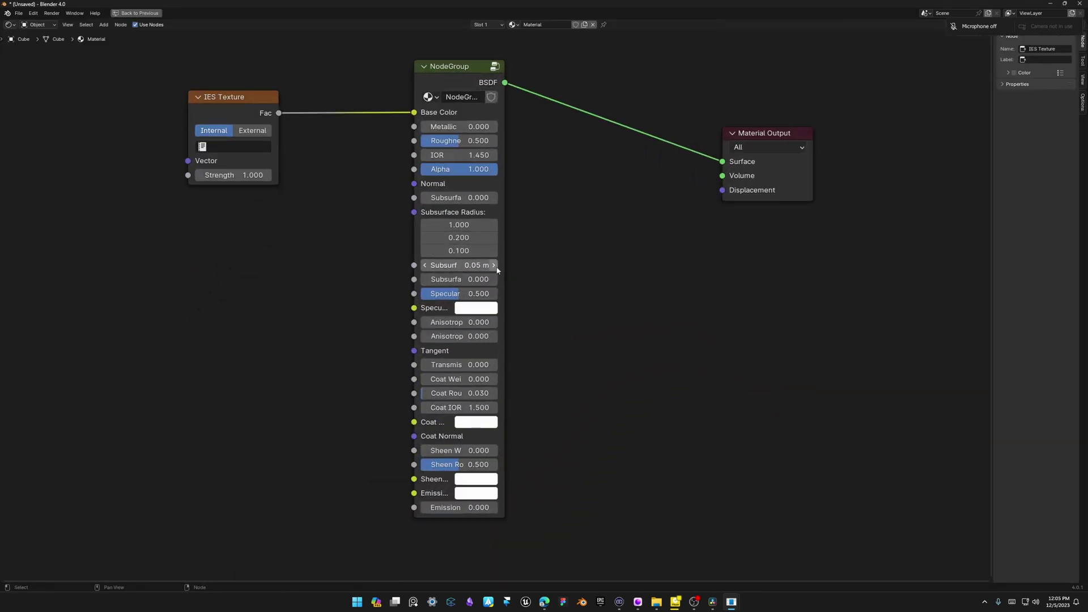
{"action": "scroll", "coordinate": [498, 271], "scroll_direction": "down", "scroll_amount": 2}
{"action": "key", "text": "ctrl+space"}
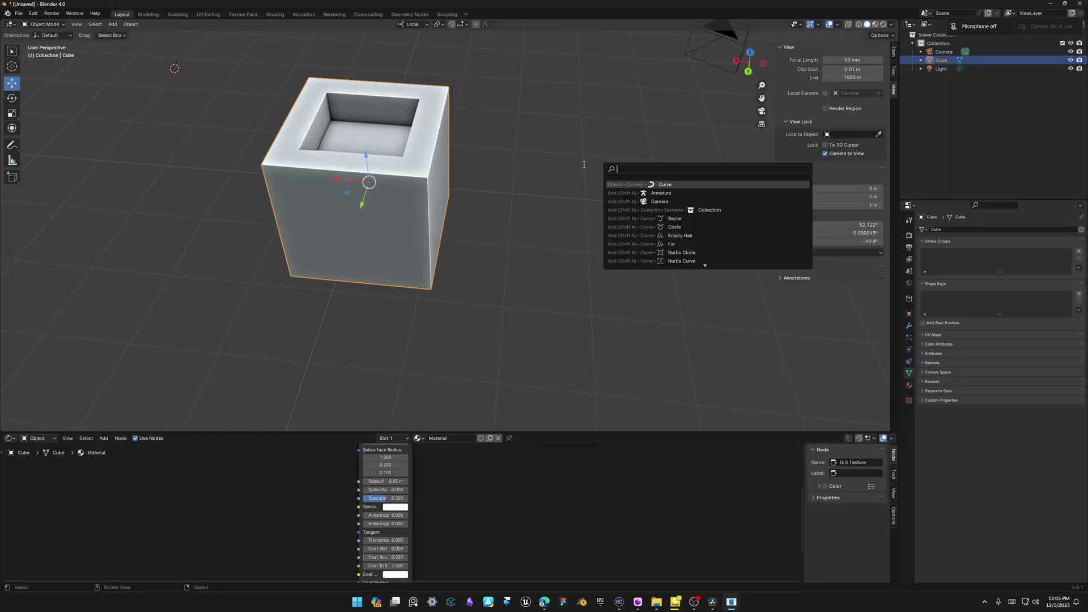
Maximize and restore further editors in turn, including the Properties editor.
{"action": "key", "text": "ctrl+space"}
{"action": "key", "text": "ctrl+space"}
{"action": "key", "text": "ctrl+space"}
{"action": "key", "text": "ctrl+space"}
{"action": "key", "text": "ctrl+space"}
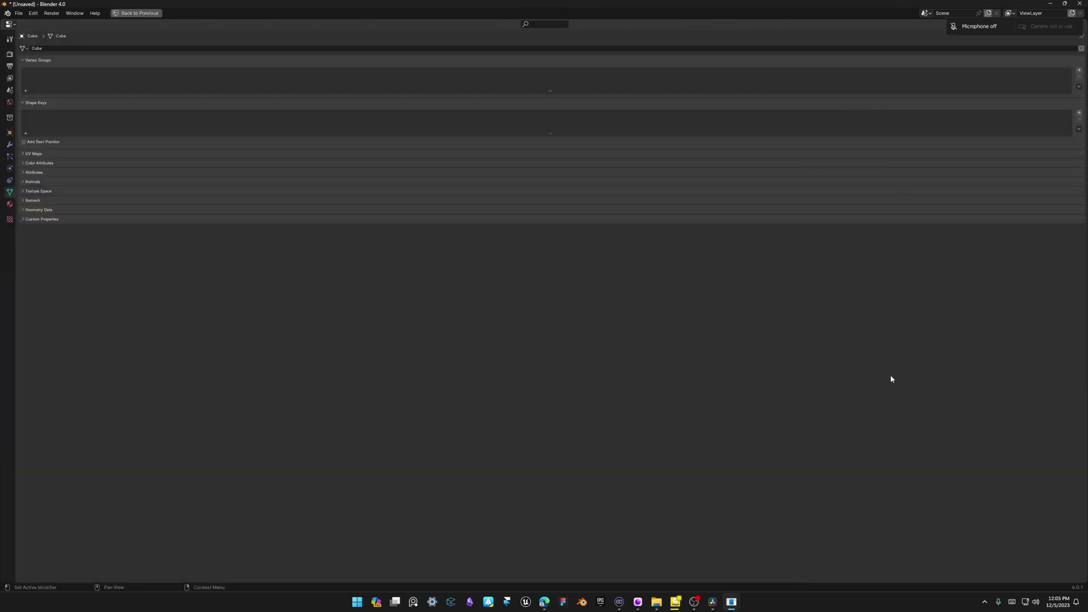
{"action": "key", "text": "ctrl+space"}
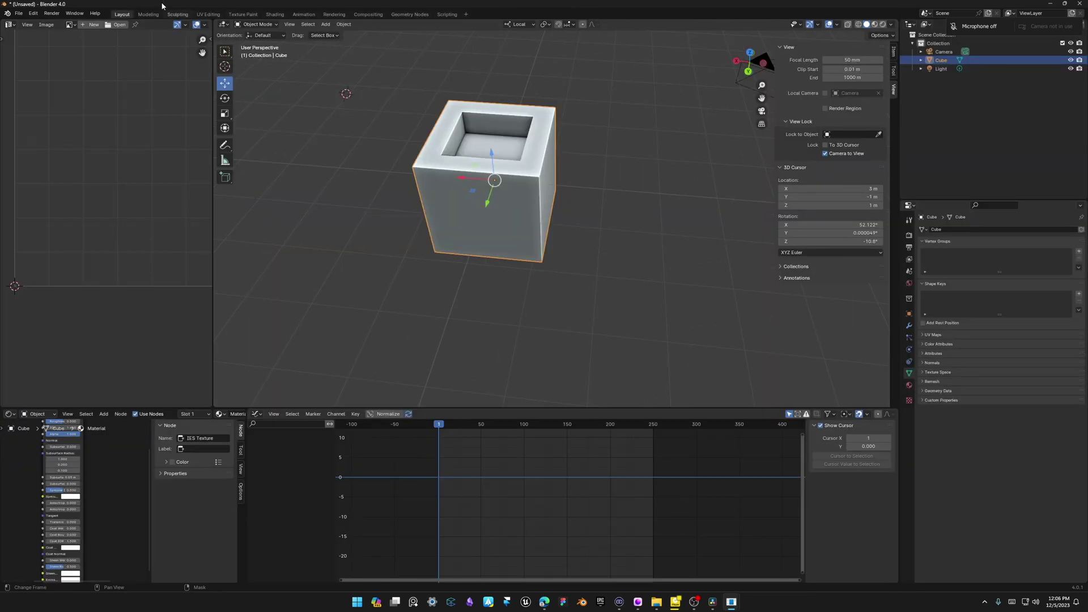
Create a new floating Blender window, make it roughly half as wide and move it over the main viewport.
{"action": "left_click", "coordinate": [75, 13]}
{"action": "left_click", "coordinate": [87, 24]}
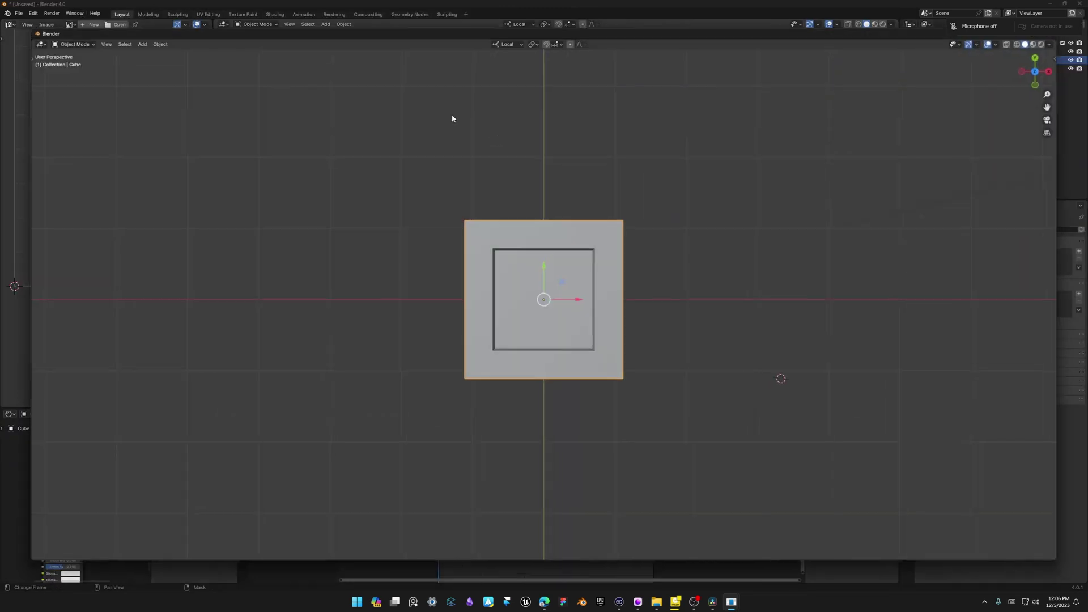
{"action": "left_click_drag", "start_coordinate": [1073, 119], "coordinate": [546, 143]}
{"action": "left_click_drag", "start_coordinate": [451, 60], "coordinate": [651, 35]}
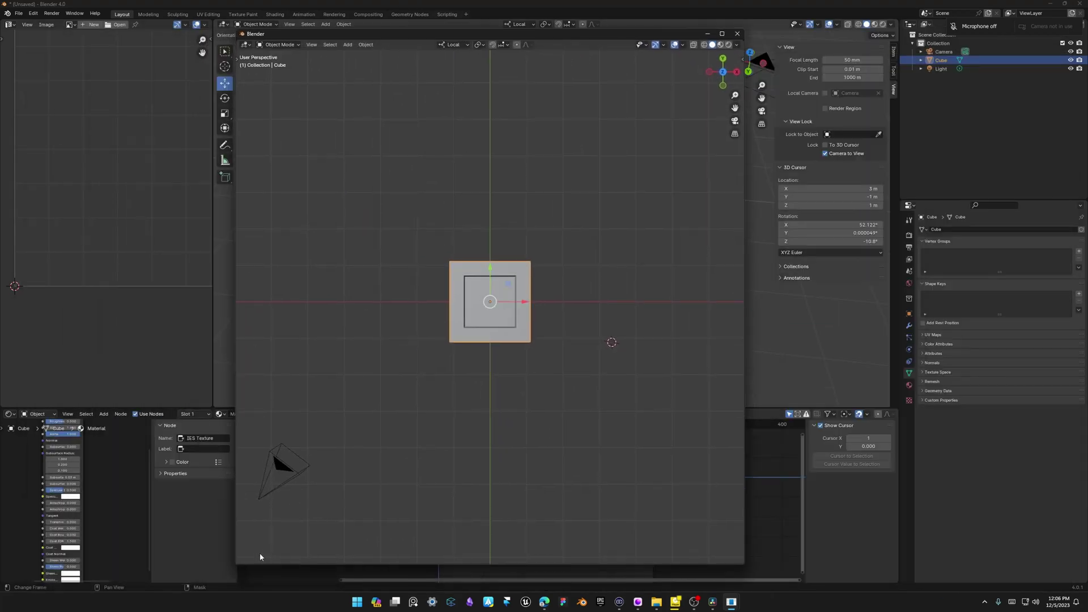
Split the new window into a File Browser above an Asset Browser, and reposition the window.
{"action": "left_click_drag", "start_coordinate": [238, 563], "coordinate": [238, 270]}
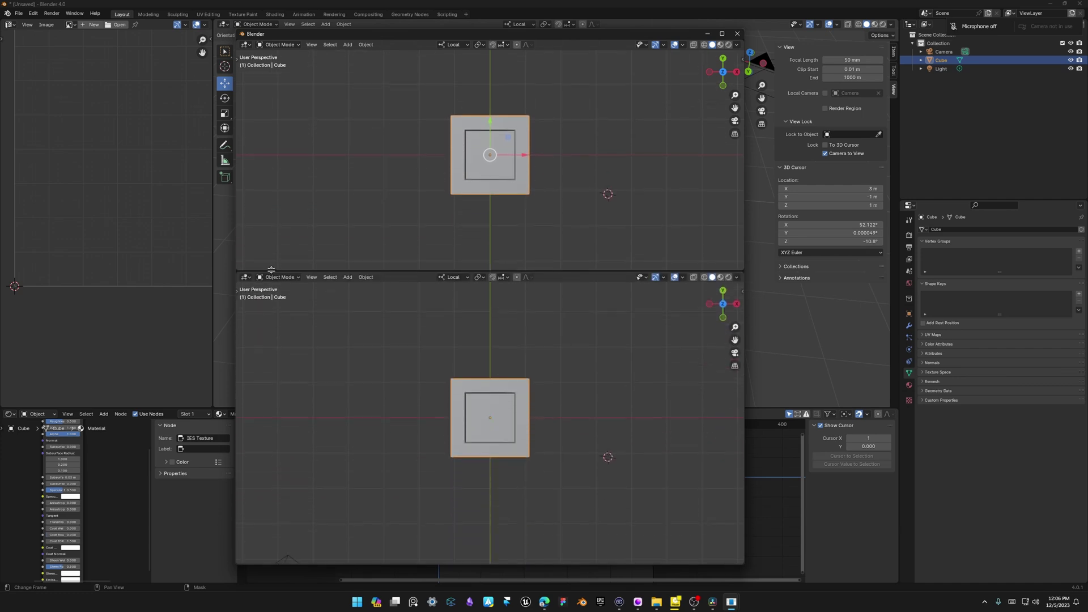
{"action": "left_click", "coordinate": [250, 277]}
{"action": "left_click", "coordinate": [246, 276]}
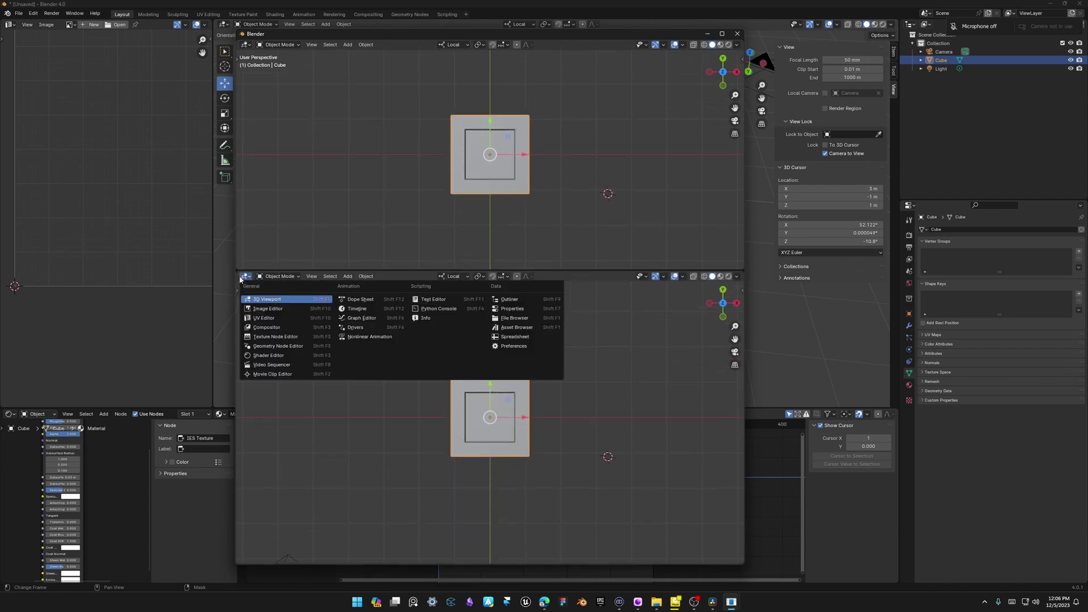
{"action": "left_click", "coordinate": [516, 328]}
{"action": "left_click", "coordinate": [246, 44]}
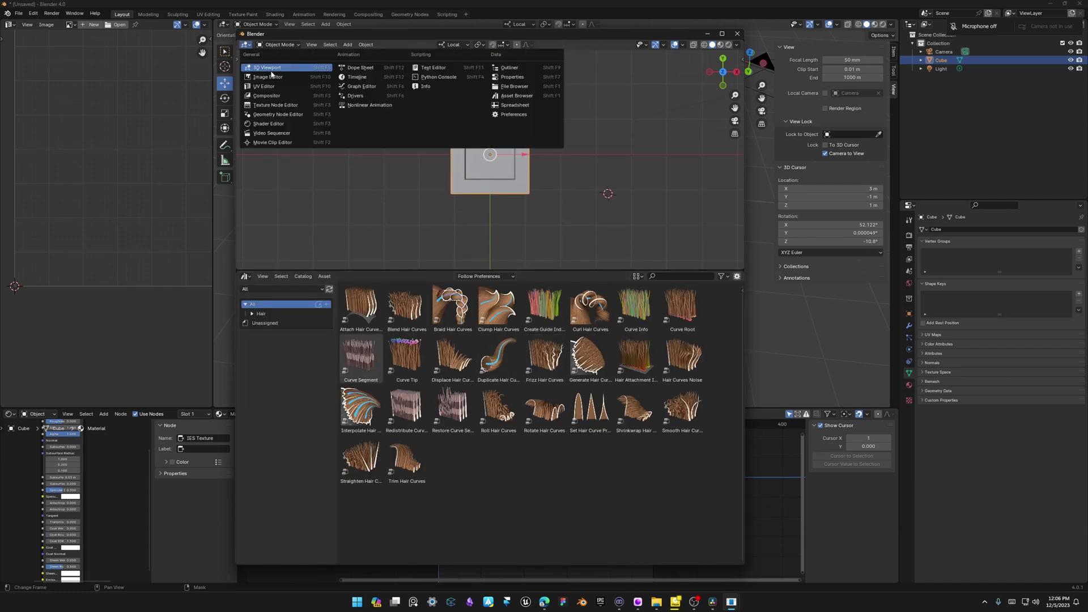
{"action": "left_click", "coordinate": [515, 87]}
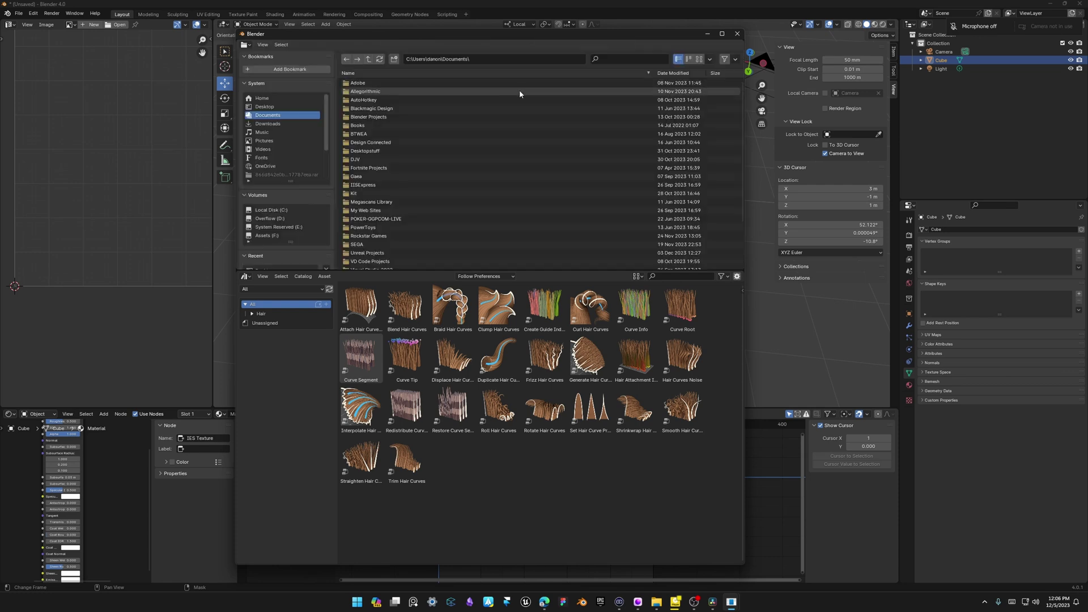
{"action": "left_click_drag", "start_coordinate": [465, 32], "coordinate": [602, 55]}
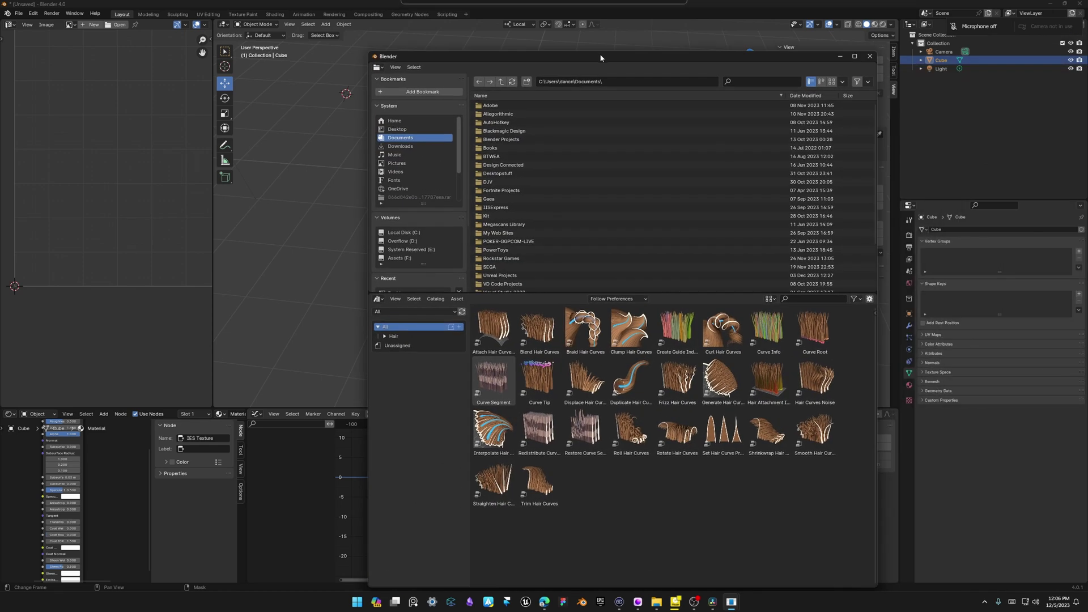
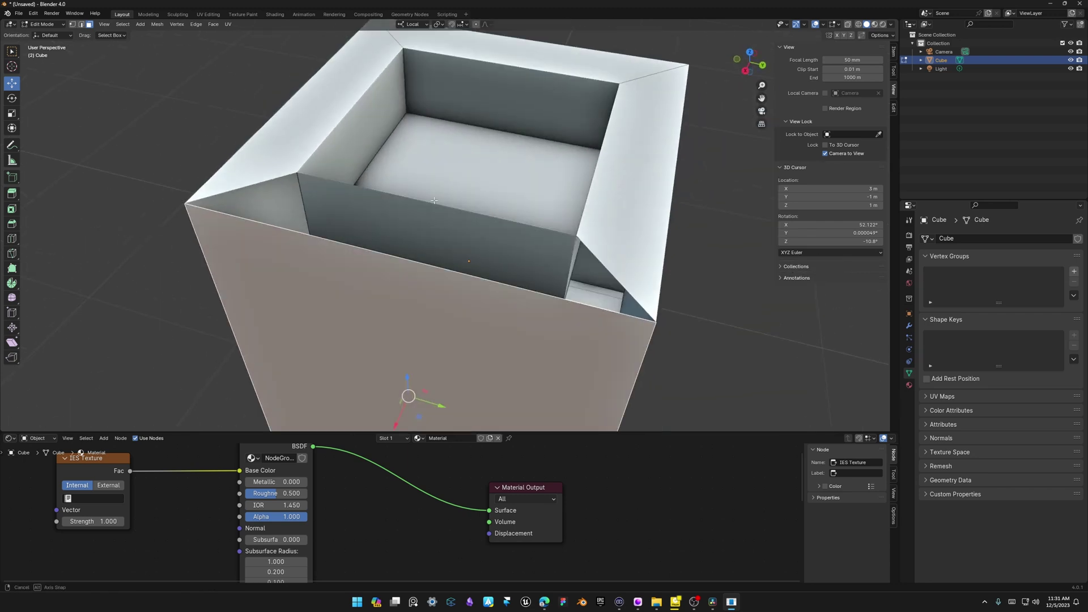
Turn on the Face Orientation overlay while editing the cube.
{"action": "middle_click_drag", "start_coordinate": [443, 295], "coordinate": [419, 253]}
{"action": "scroll", "coordinate": [498, 227], "scroll_direction": "down", "scroll_amount": 5}
{"action": "scroll", "coordinate": [417, 252], "scroll_direction": "up", "scroll_amount": 5}
{"action": "scroll", "coordinate": [419, 253], "scroll_direction": "down", "scroll_amount": 5}
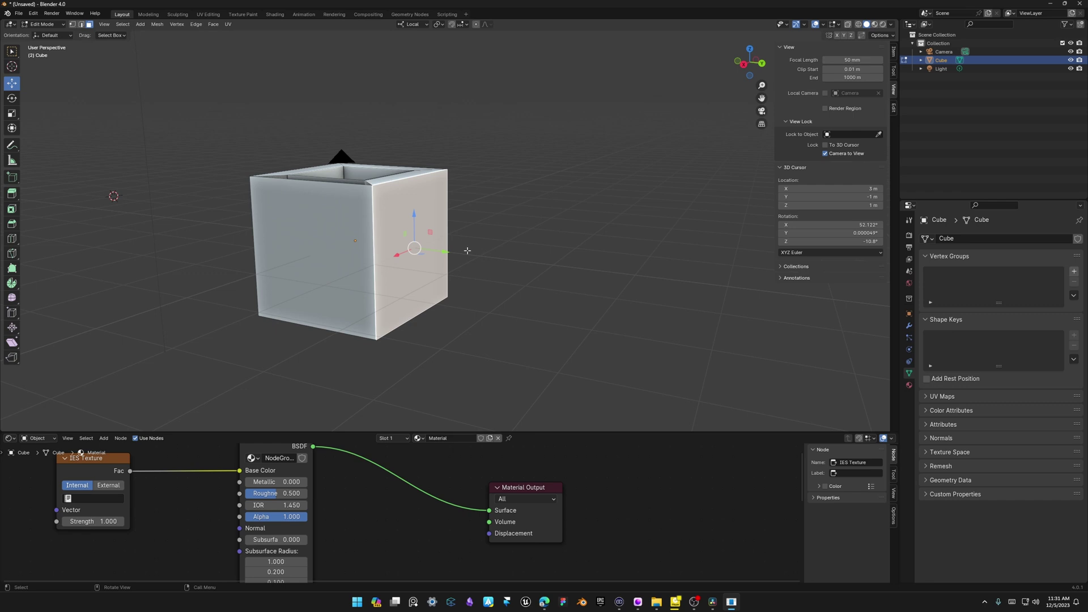
{"action": "middle_click_drag", "start_coordinate": [431, 243], "coordinate": [424, 225]}
{"action": "left_click", "coordinate": [825, 25]}
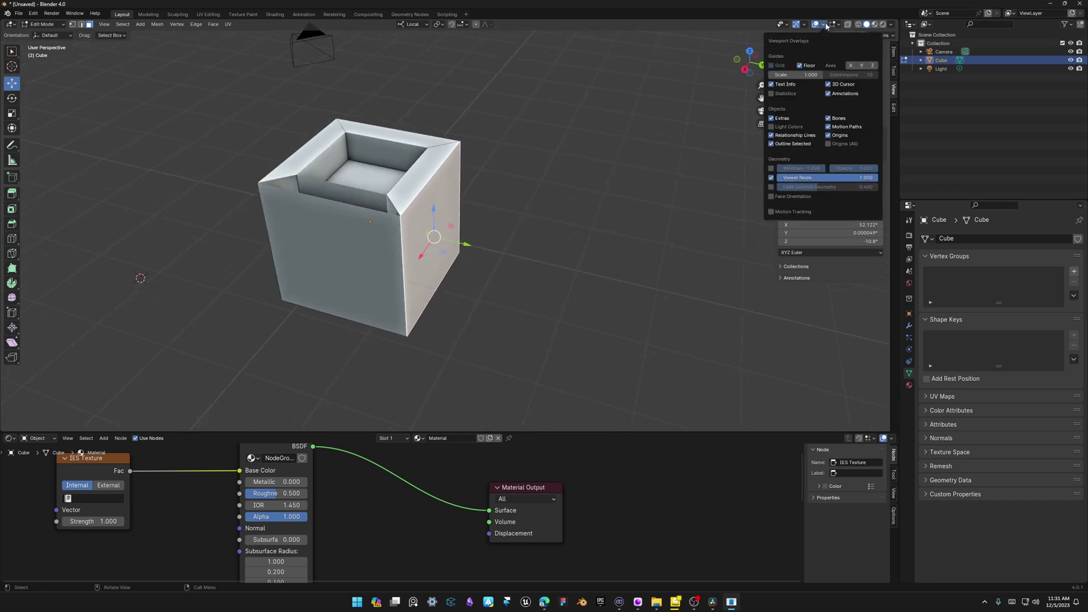
{"action": "left_click", "coordinate": [780, 196]}
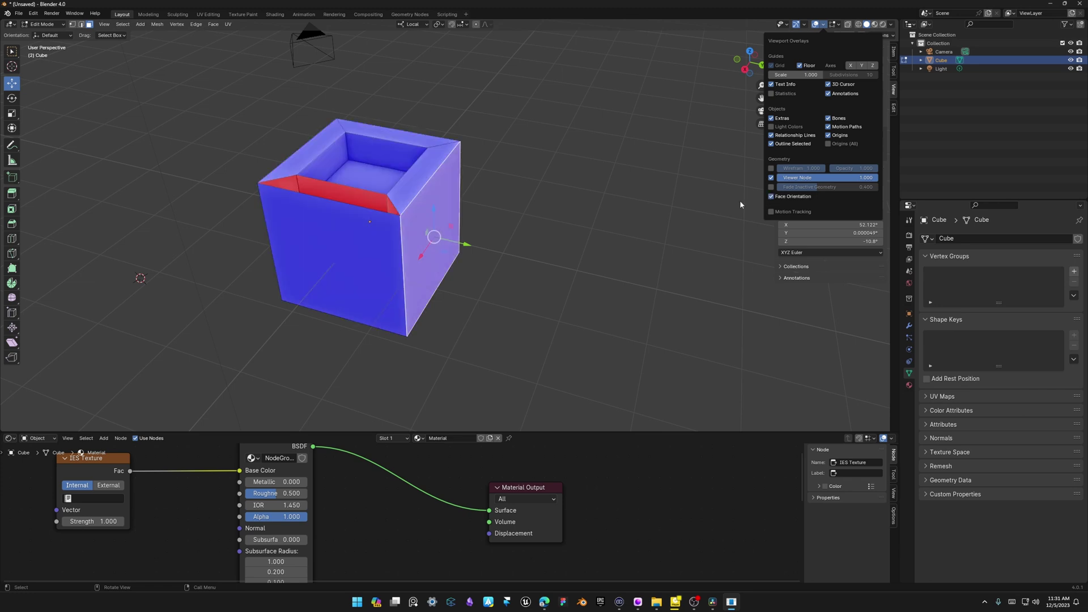
Inspect the face orientation colours around the cube's recessed opening.
{"action": "middle_click_drag", "start_coordinate": [422, 224], "coordinate": [368, 199]}
{"action": "scroll", "coordinate": [367, 129], "scroll_direction": "up", "scroll_amount": 4}
{"action": "middle_click_drag", "start_coordinate": [367, 129], "coordinate": [483, 168]}
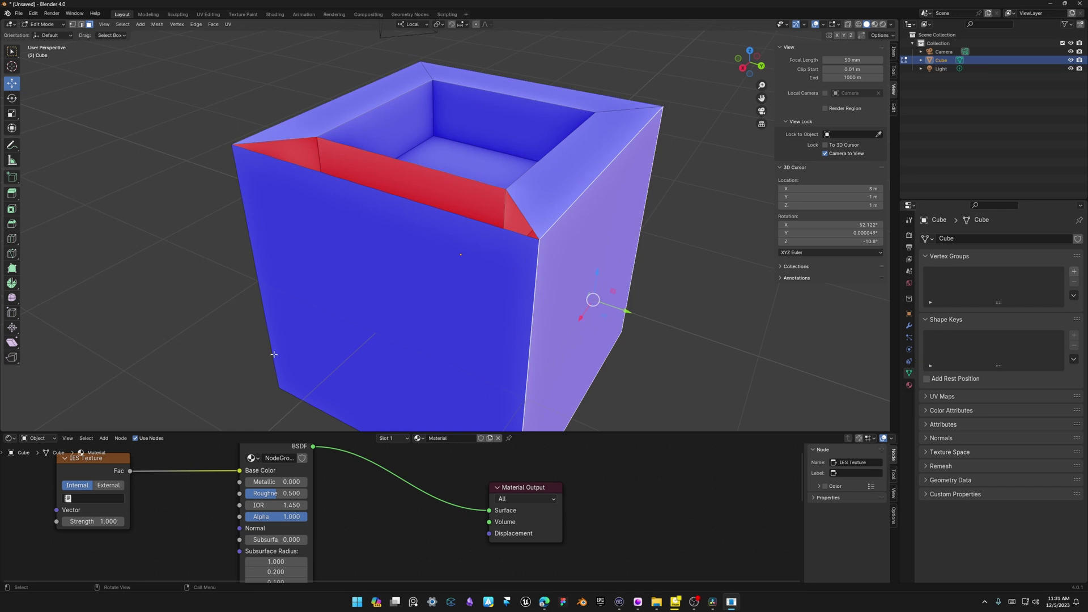
{"action": "scroll", "coordinate": [491, 288], "scroll_direction": "down", "scroll_amount": 5}
{"action": "middle_click_drag", "start_coordinate": [476, 255], "coordinate": [435, 231]}
{"action": "scroll", "coordinate": [454, 237], "scroll_direction": "up", "scroll_amount": 4}
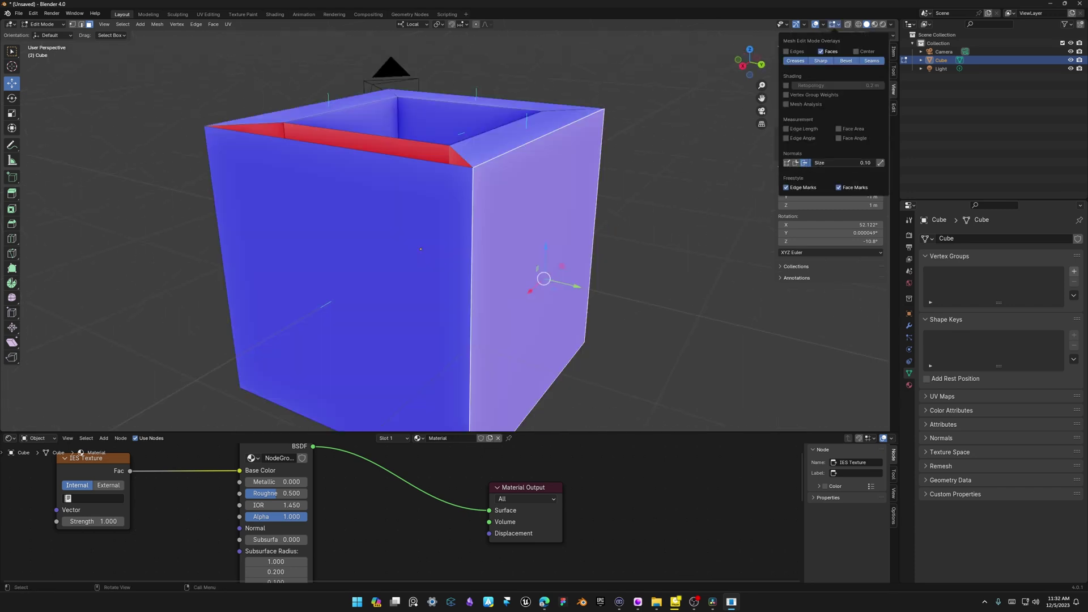
Examine the direction of the cube's face normal lines from above and from several sides.
{"action": "scroll", "coordinate": [493, 215], "scroll_direction": "down", "scroll_amount": 4}
{"action": "middle_click_drag", "start_coordinate": [488, 195], "coordinate": [481, 226]}
{"action": "scroll", "coordinate": [469, 175], "scroll_direction": "up", "scroll_amount": 4}
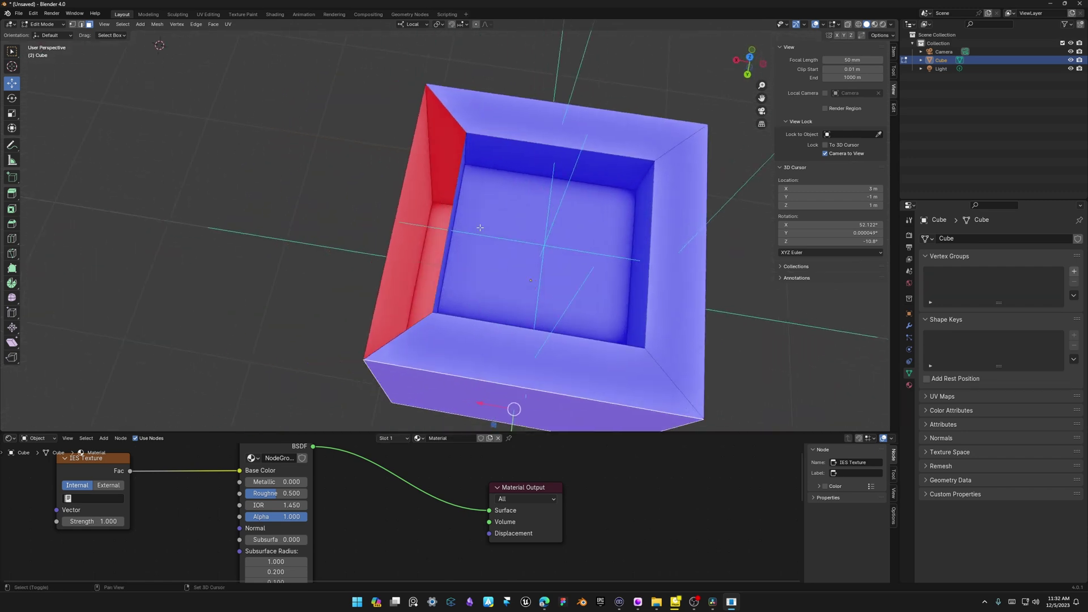
{"action": "scroll", "coordinate": [406, 255], "scroll_direction": "up", "scroll_amount": 4}
{"action": "middle_click_drag", "start_coordinate": [397, 257], "coordinate": [453, 223]}
{"action": "scroll", "coordinate": [351, 363], "scroll_direction": "down", "scroll_amount": 6}
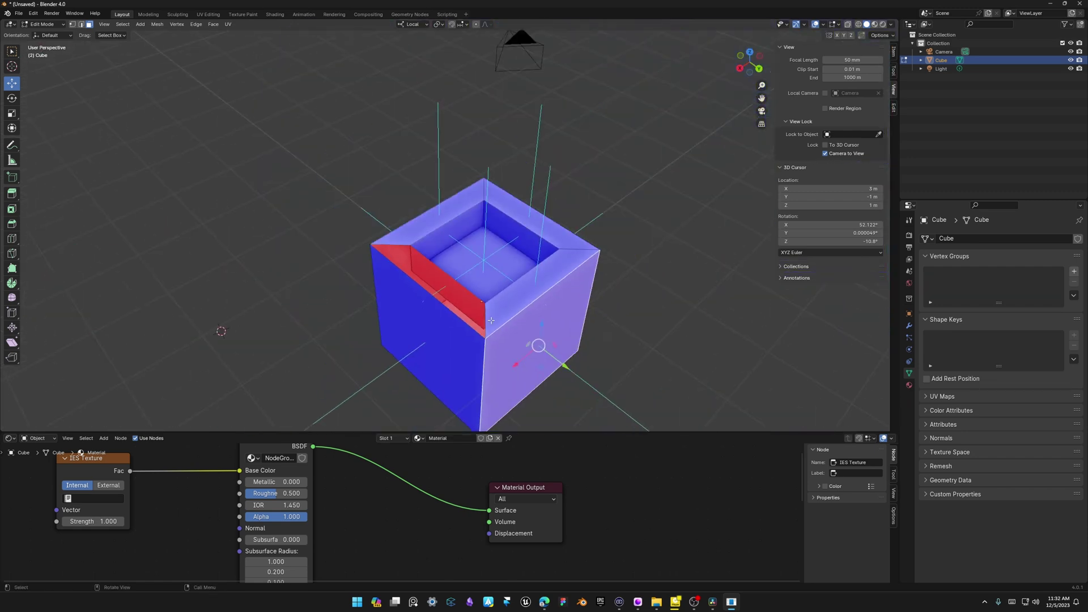
{"action": "middle_click_drag", "start_coordinate": [484, 295], "coordinate": [426, 253]}
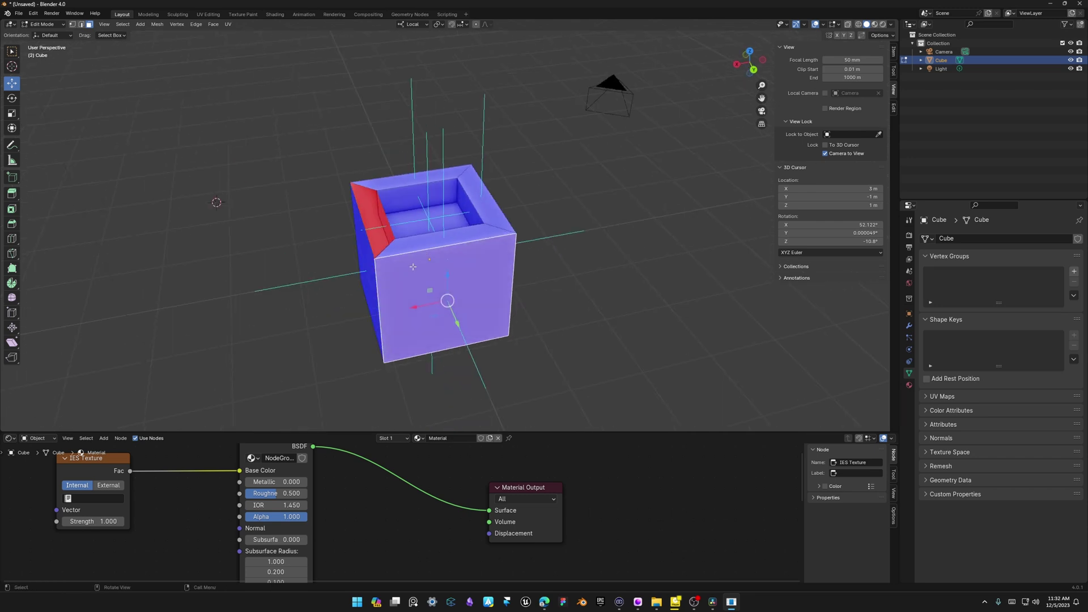
Turn off the Face Orientation overlay and view the cube with only its normal lines.
{"action": "left_click", "coordinate": [838, 23]}
{"action": "left_click", "coordinate": [819, 24]}
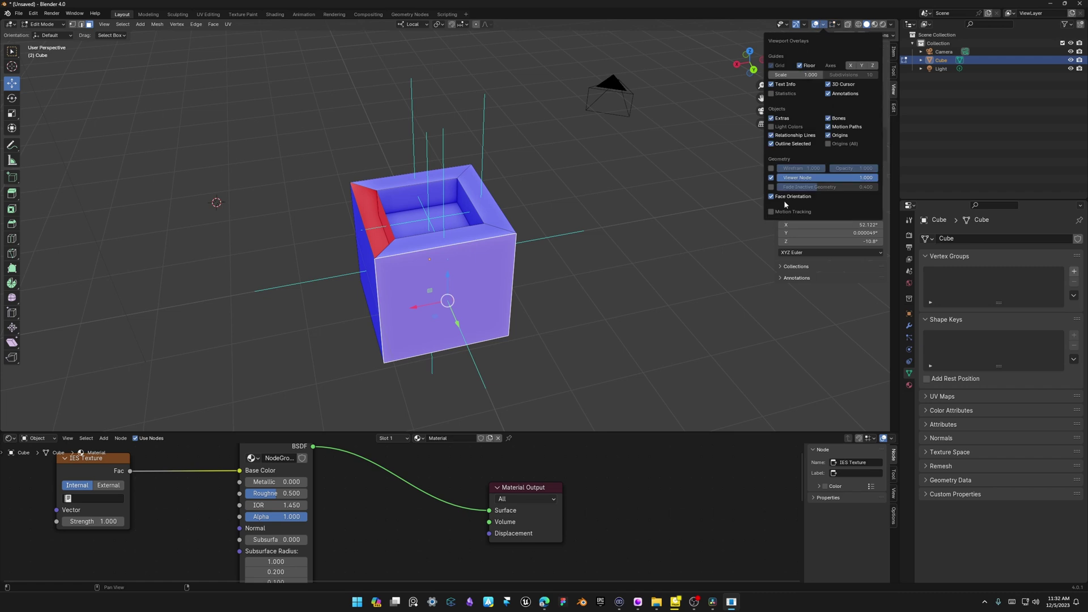
{"action": "left_click", "coordinate": [770, 196]}
{"action": "middle_click_drag", "start_coordinate": [391, 198], "coordinate": [445, 238]}
{"action": "scroll", "coordinate": [436, 227], "scroll_direction": "up", "scroll_amount": 4}
{"action": "middle_click_drag", "start_coordinate": [457, 175], "coordinate": [474, 214]}
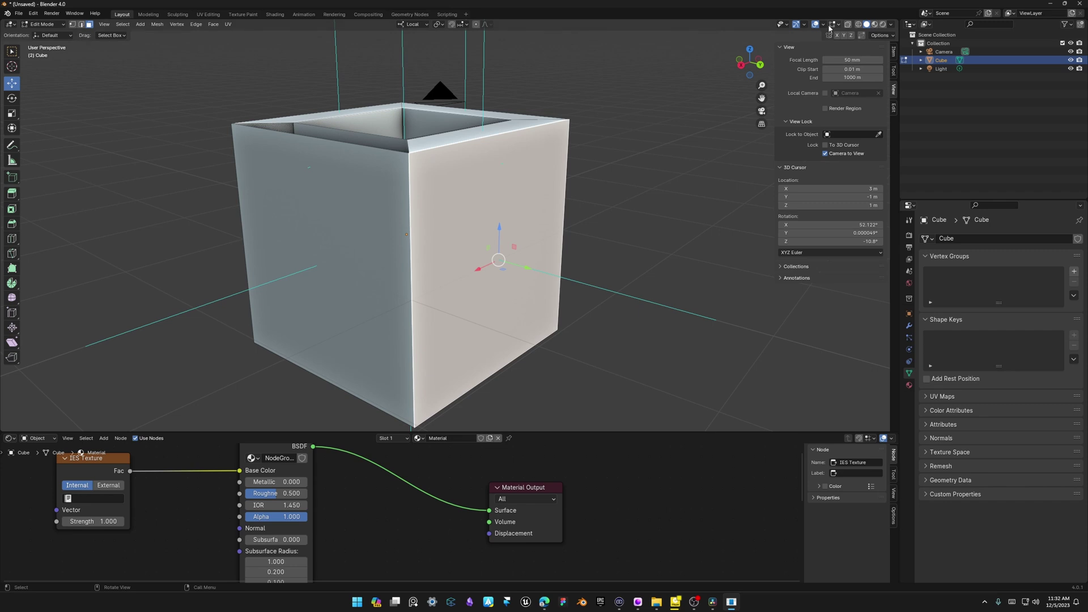
Check the plain shading around the cube's opening and turn the Face Orientation overlay back on.
{"action": "scroll", "coordinate": [621, 150], "scroll_direction": "down", "scroll_amount": 4}
{"action": "scroll", "coordinate": [410, 212], "scroll_direction": "up", "scroll_amount": 6}
{"action": "middle_click_drag", "start_coordinate": [439, 150], "coordinate": [467, 173]}
{"action": "scroll", "coordinate": [438, 186], "scroll_direction": "down", "scroll_amount": 6}
{"action": "scroll", "coordinate": [467, 172], "scroll_direction": "up", "scroll_amount": 1}
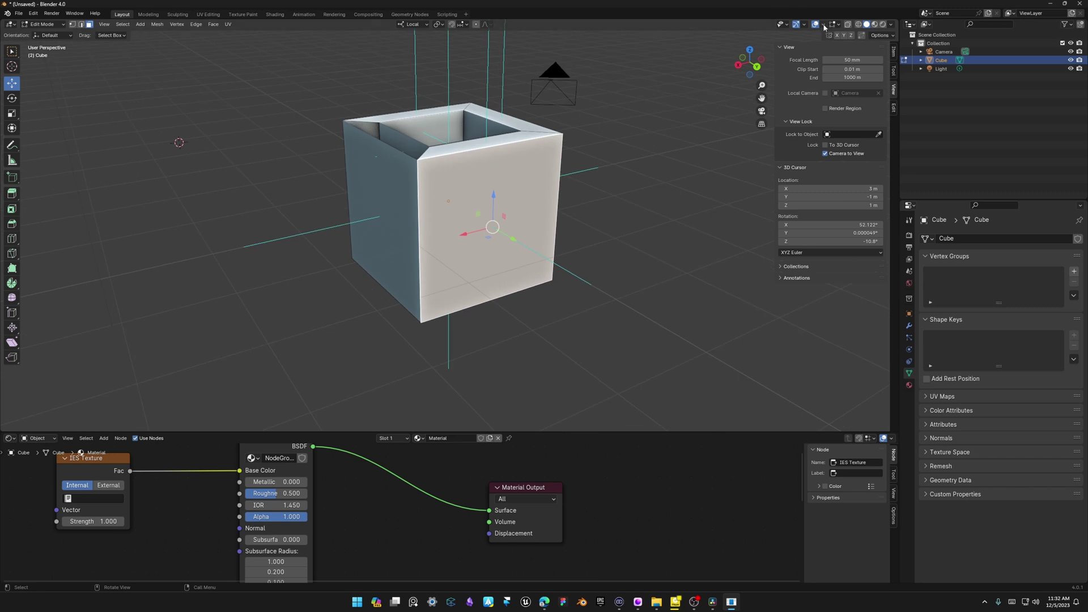
{"action": "left_click", "coordinate": [823, 24]}
{"action": "left_click", "coordinate": [770, 197]}
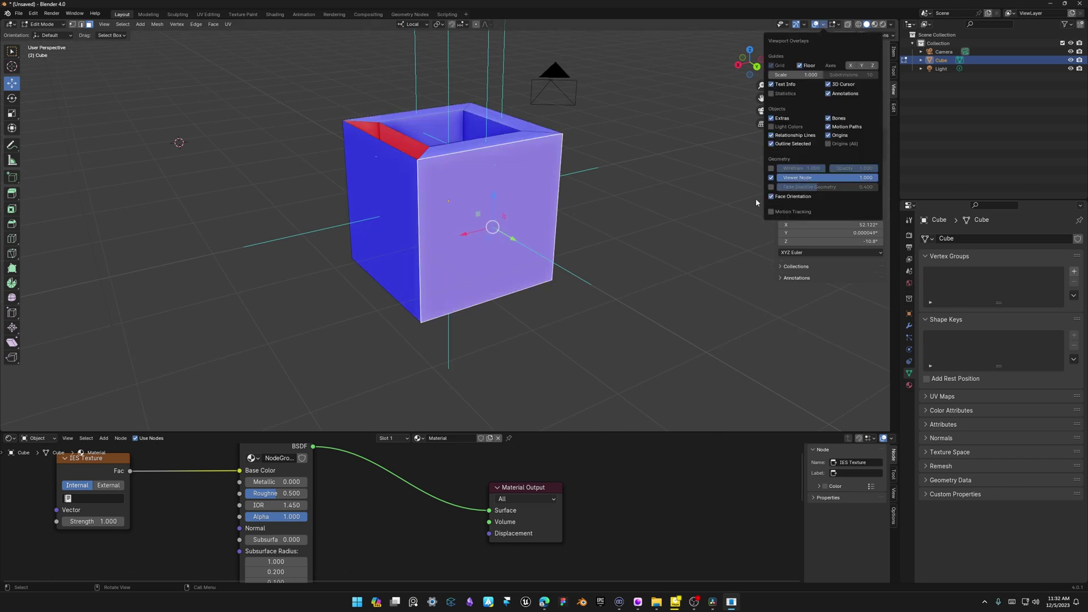
Flip the normals of the cube's side faces, and recalculate the normals of all faces to point outside.
{"action": "middle_click_drag", "start_coordinate": [624, 198], "coordinate": [479, 196]}
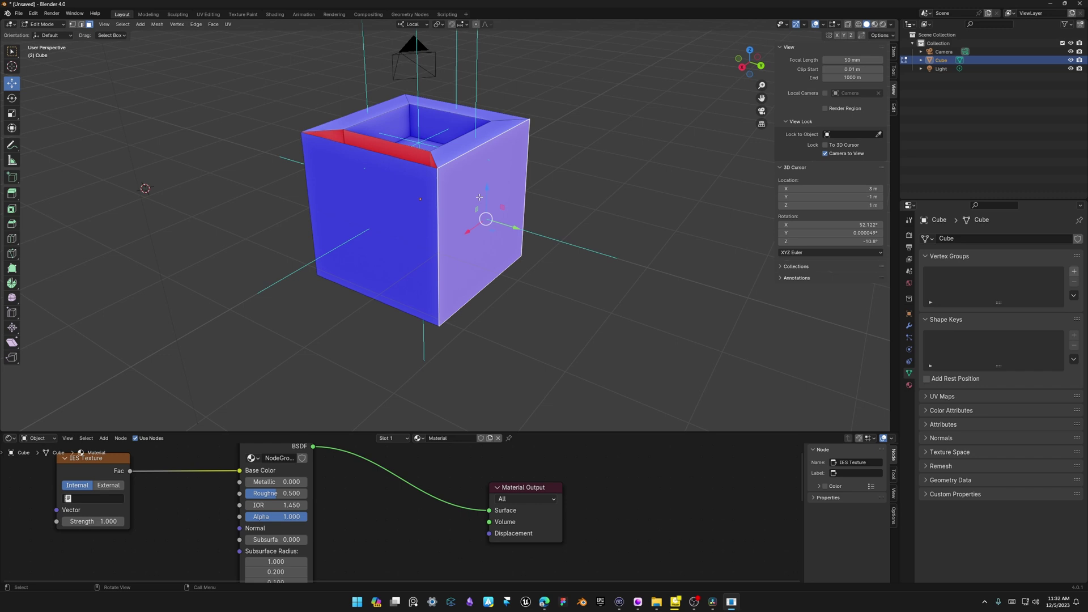
{"action": "key", "text": "alt+n"}
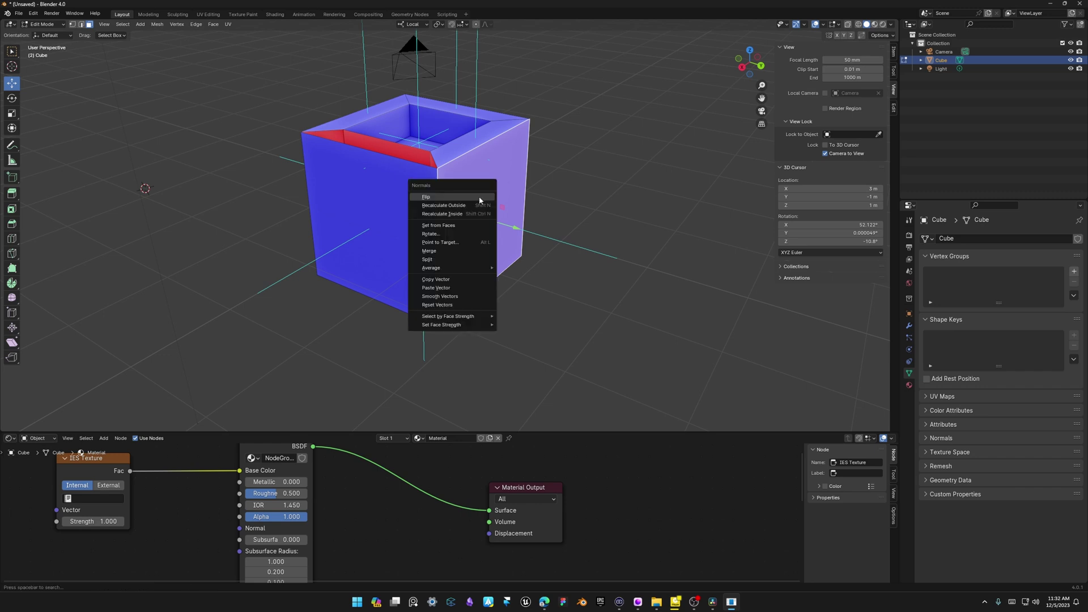
{"action": "left_click", "coordinate": [479, 197]}
{"action": "middle_click_drag", "start_coordinate": [479, 198], "coordinate": [449, 211]}
{"action": "key", "text": "alt+n"}
{"action": "left_click", "coordinate": [395, 204]}
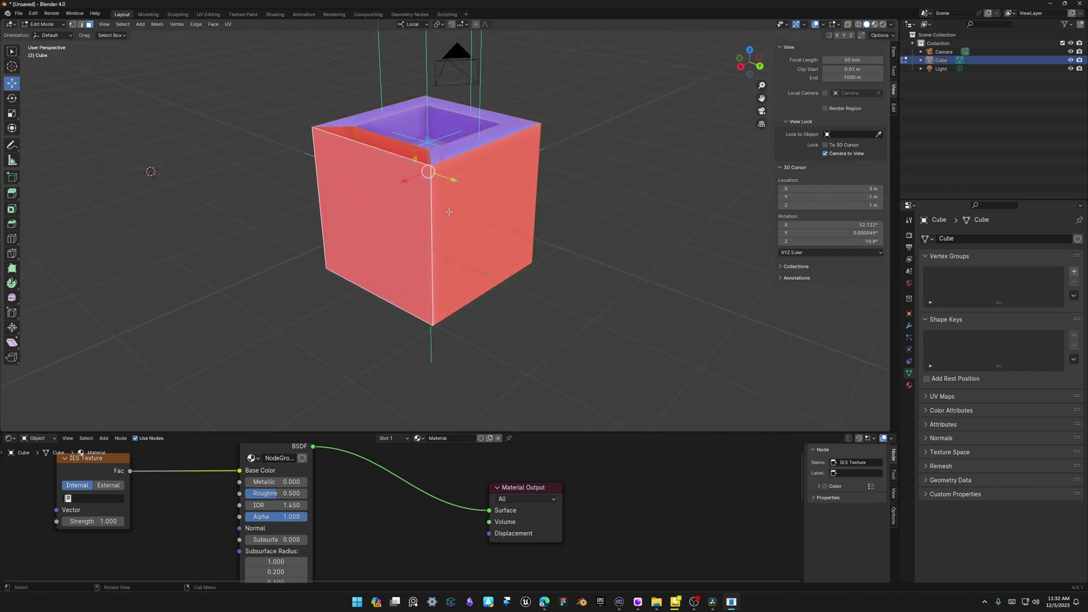
{"action": "key", "text": "shift+n"}
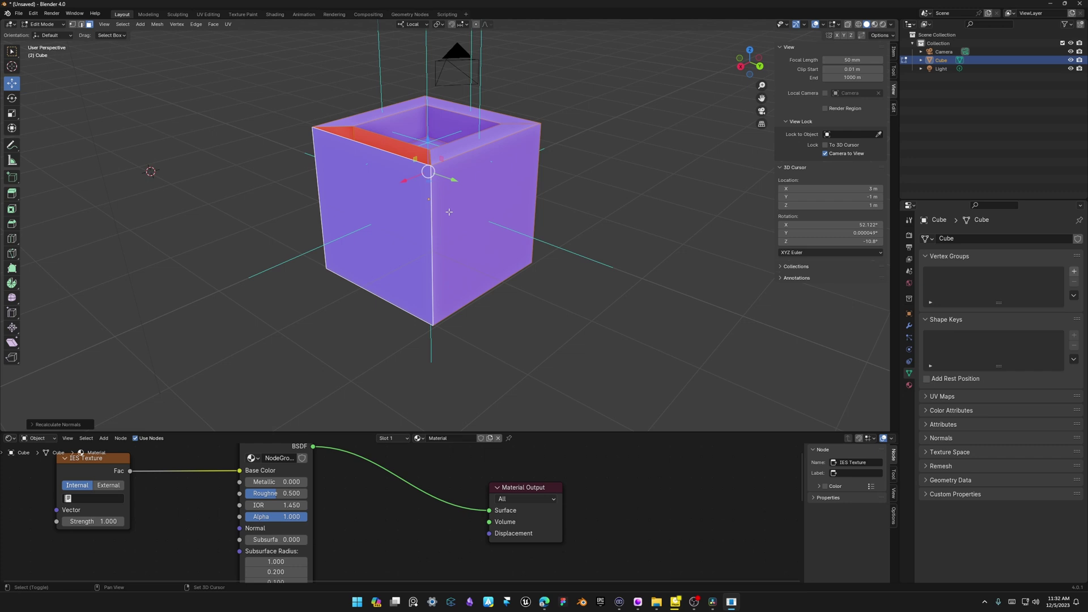
{"action": "middle_click_drag", "start_coordinate": [491, 198], "coordinate": [443, 205]}
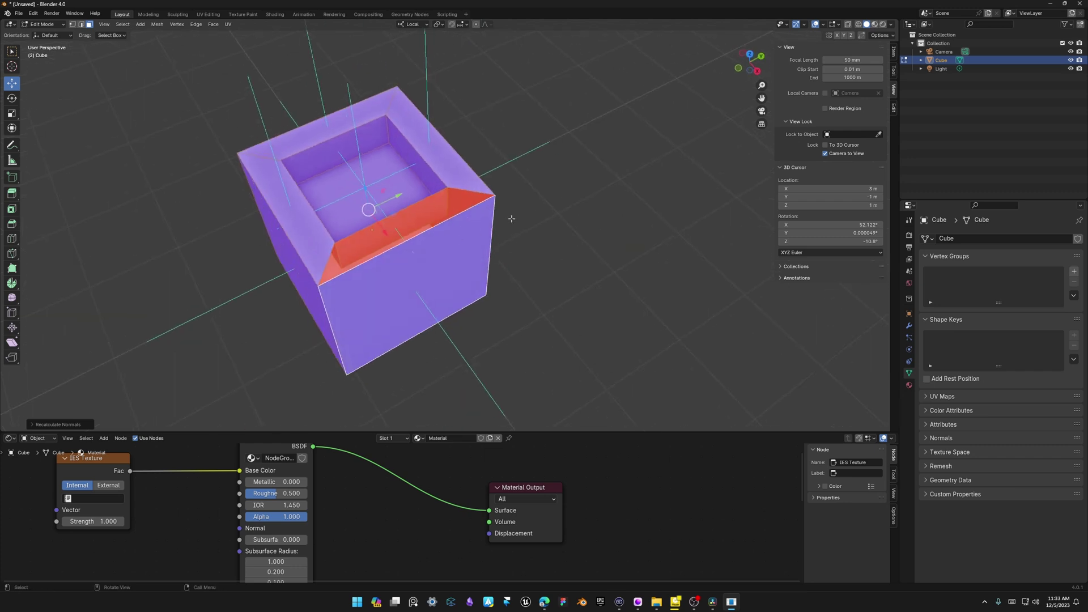
Hide the face normal lines on the cube, leaving only the Face Orientation colouring.
{"action": "middle_click_drag", "start_coordinate": [511, 219], "coordinate": [432, 286]}
{"action": "scroll", "coordinate": [456, 263], "scroll_direction": "down", "scroll_amount": 5}
{"action": "scroll", "coordinate": [442, 255], "scroll_direction": "up", "scroll_amount": 8}
{"action": "scroll", "coordinate": [449, 246], "scroll_direction": "down", "scroll_amount": 6}
{"action": "scroll", "coordinate": [436, 281], "scroll_direction": "up", "scroll_amount": 5}
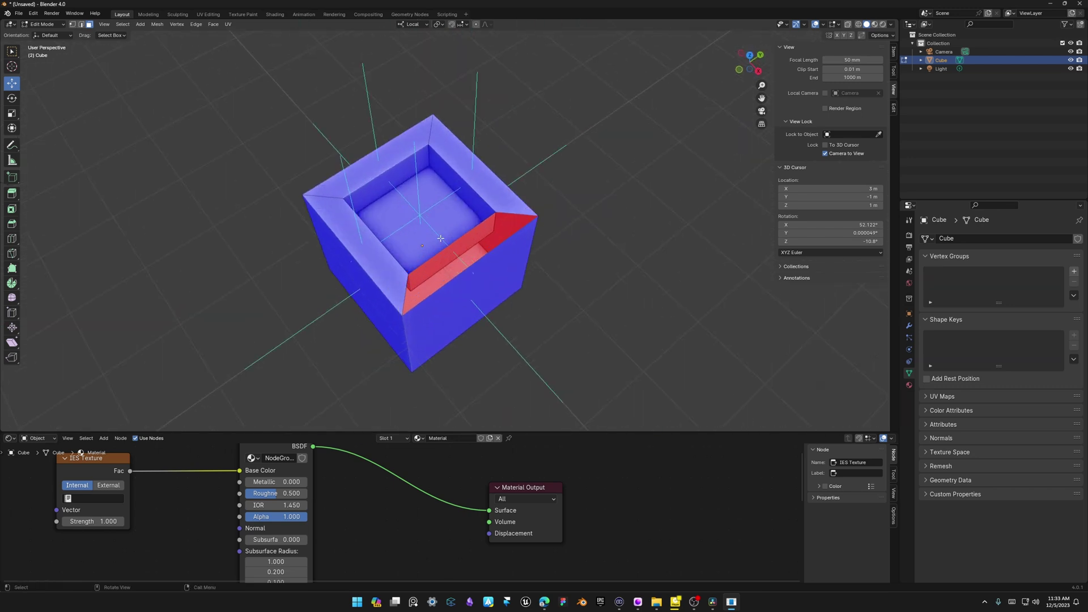
{"action": "left_click", "coordinate": [839, 25]}
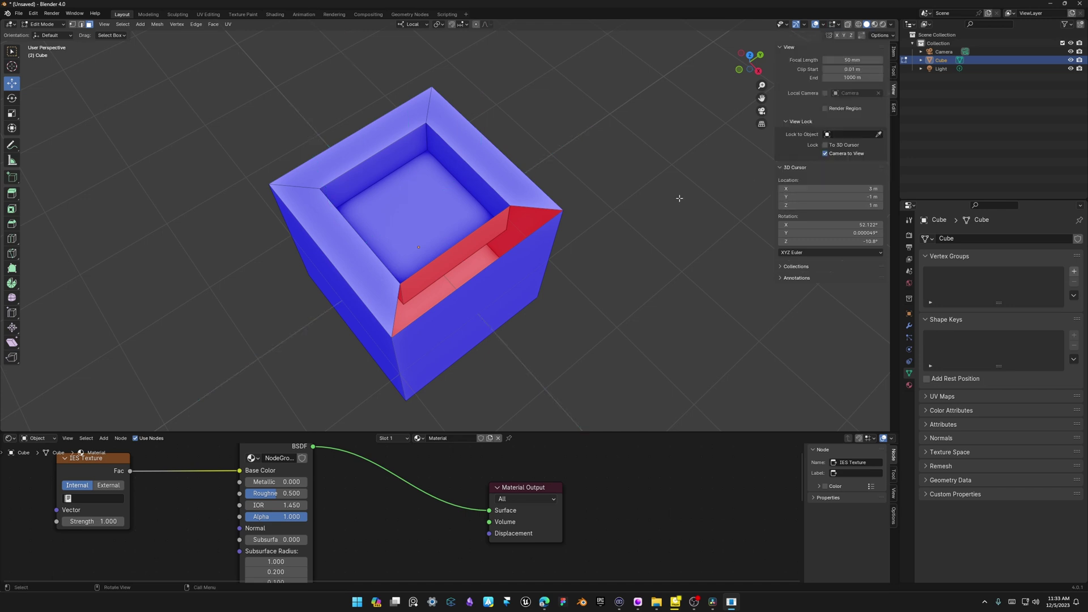
{"action": "middle_click_drag", "start_coordinate": [448, 226], "coordinate": [488, 195]}
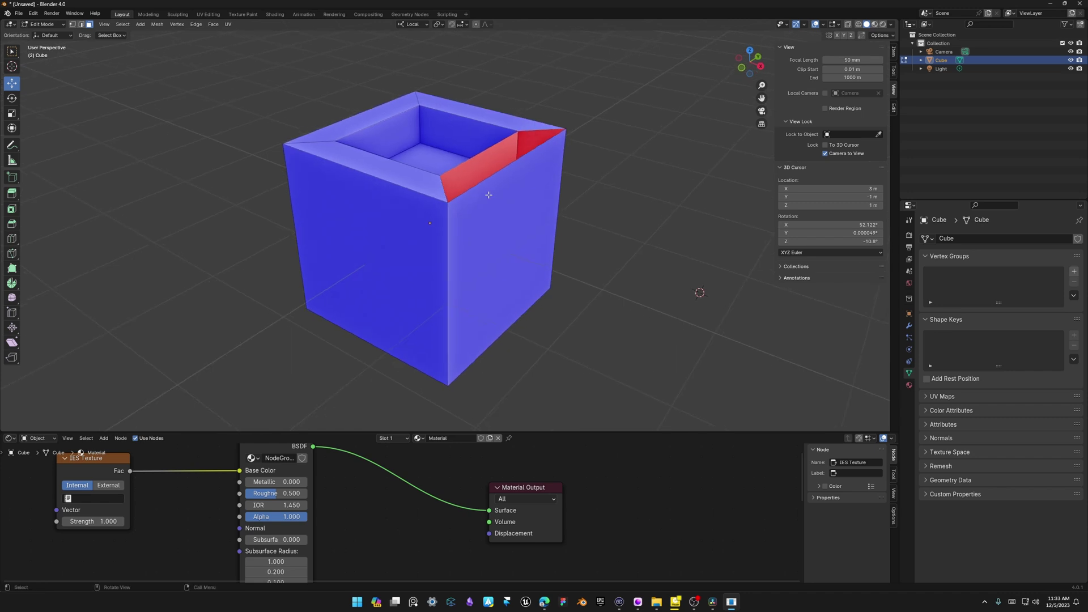
Turn off the Face Orientation overlay so the cube shows plain shading.
{"action": "left_click", "coordinate": [823, 25]}
{"action": "left_click", "coordinate": [772, 196]}
{"action": "middle_click_drag", "start_coordinate": [454, 204], "coordinate": [446, 197]}
In the theme preferences for the 3D Viewport, set the alpha of the Face Orientation Front colour to 0.
{"action": "left_click", "coordinate": [31, 14]}
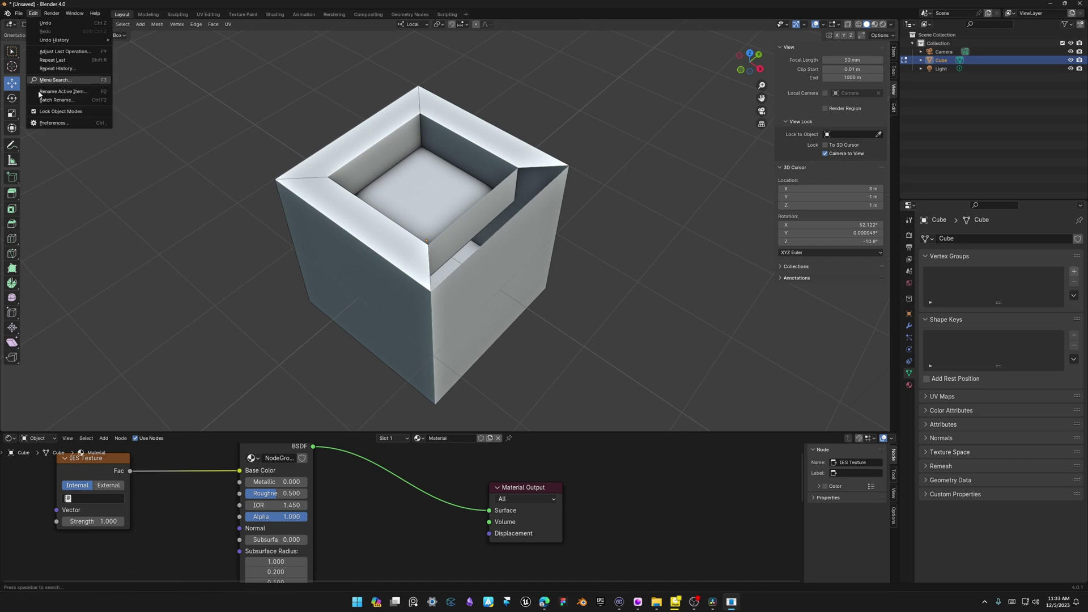
{"action": "left_click", "coordinate": [43, 124]}
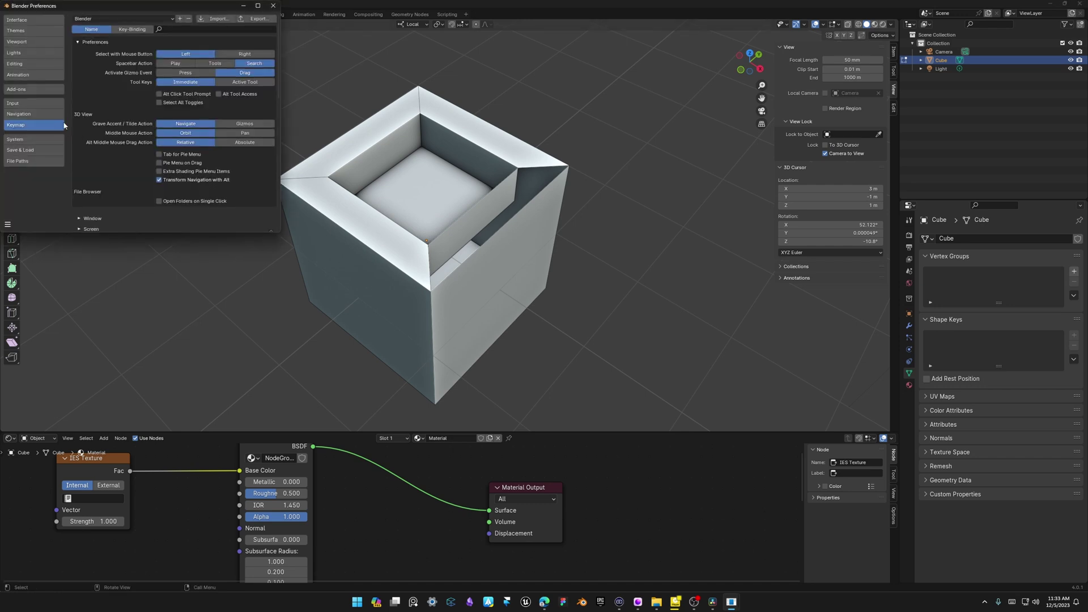
{"action": "left_click", "coordinate": [20, 31]}
{"action": "scroll", "coordinate": [113, 142], "scroll_direction": "down", "scroll_amount": 5}
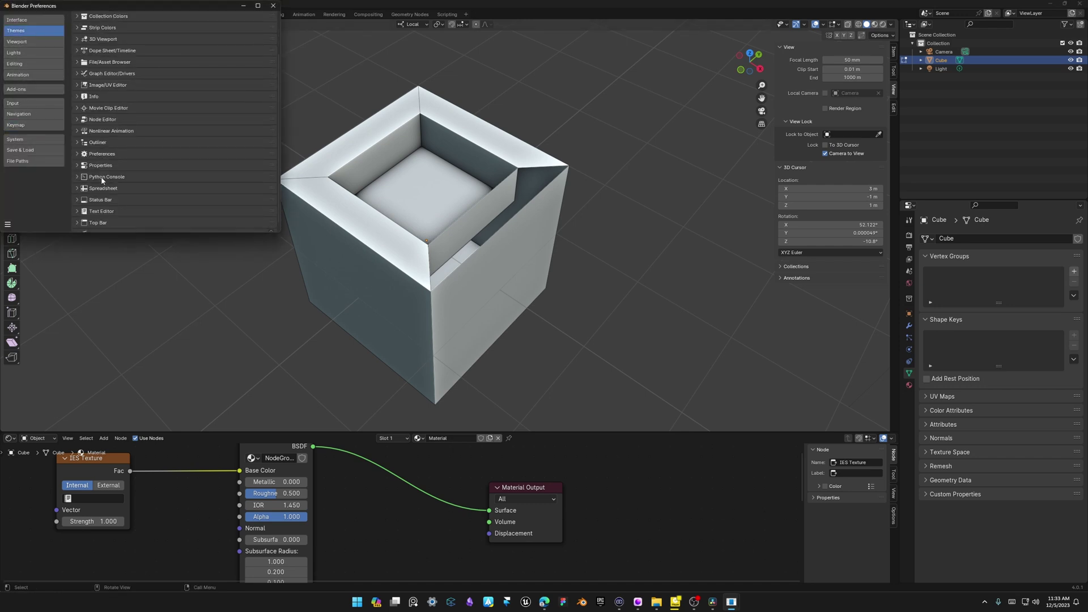
{"action": "scroll", "coordinate": [85, 113], "scroll_direction": "up", "scroll_amount": 5}
{"action": "left_click", "coordinate": [96, 90]}
{"action": "scroll", "coordinate": [127, 122], "scroll_direction": "down", "scroll_amount": 5}
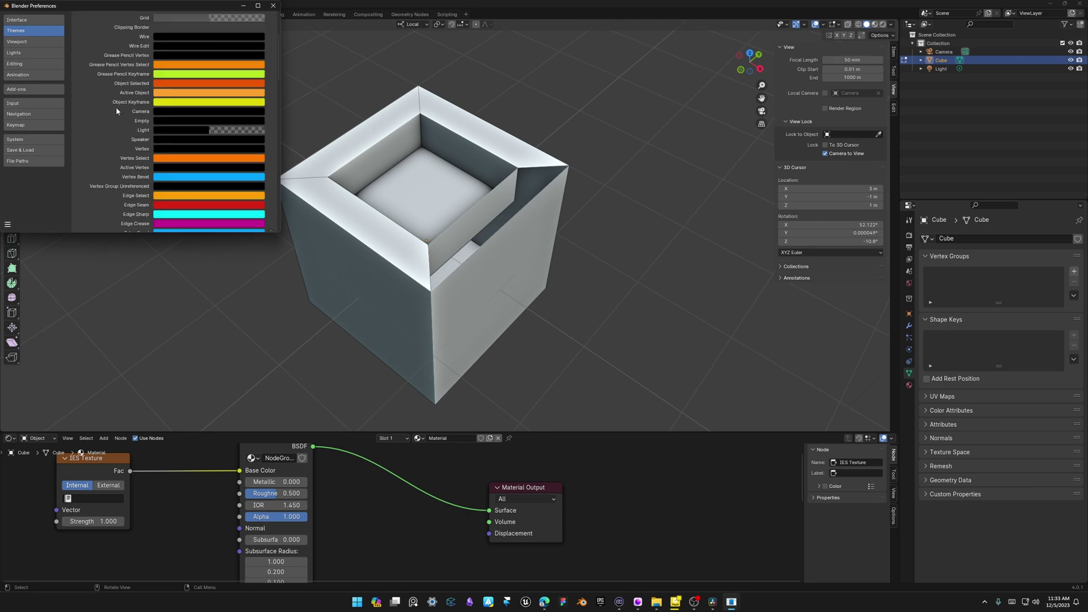
{"action": "scroll", "coordinate": [127, 122], "scroll_direction": "down", "scroll_amount": 3}
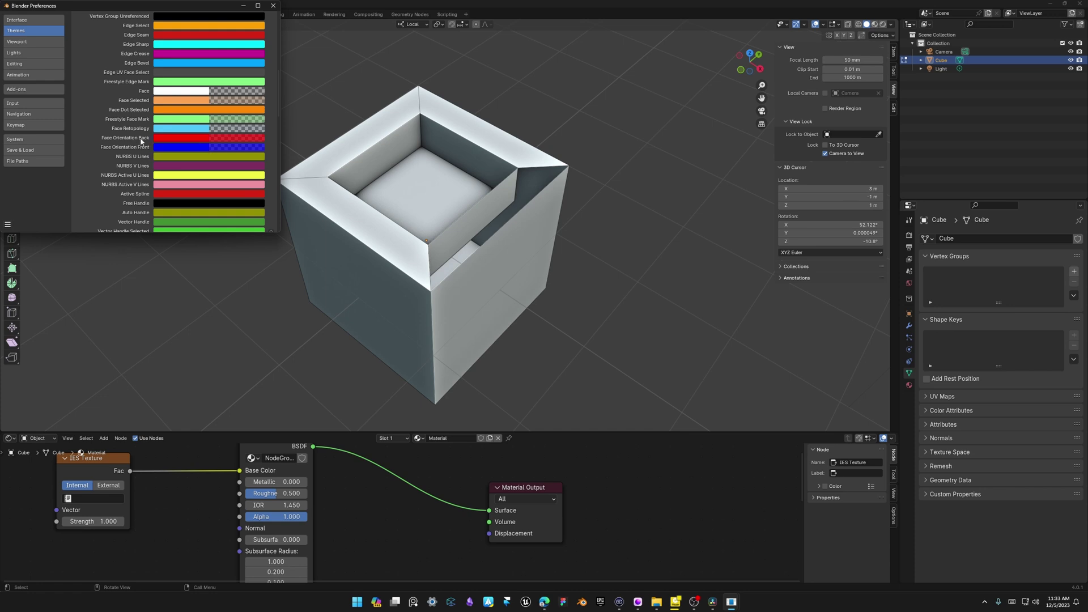
{"action": "scroll", "coordinate": [134, 145], "scroll_direction": "down", "scroll_amount": 1}
{"action": "left_click", "coordinate": [181, 132]}
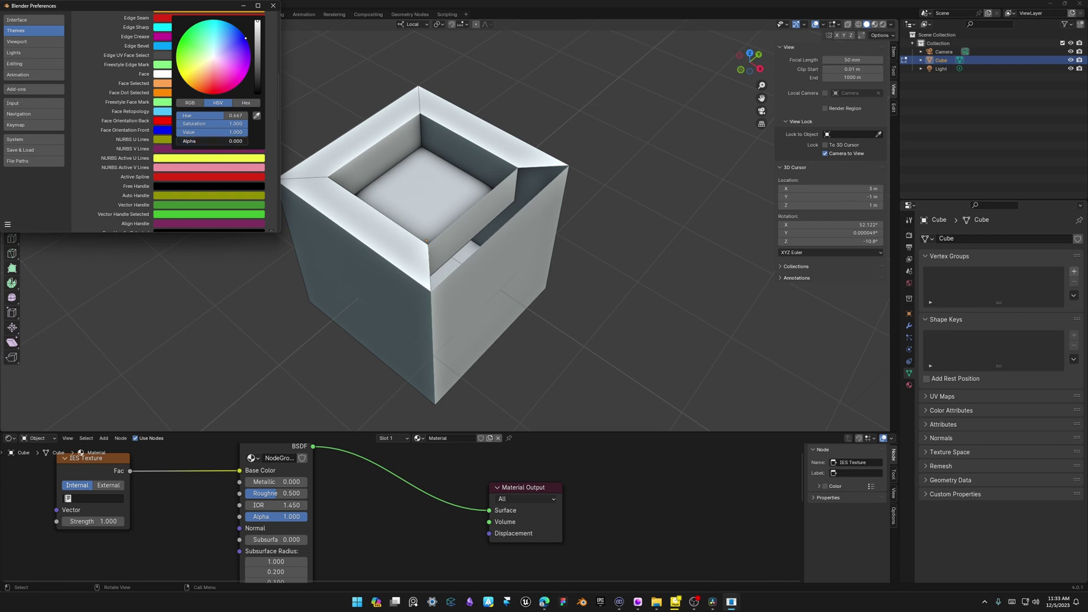
Turn the Face Orientation overlay back on and flip the normals of one of the cube's side faces.
{"action": "left_click", "coordinate": [823, 25]}
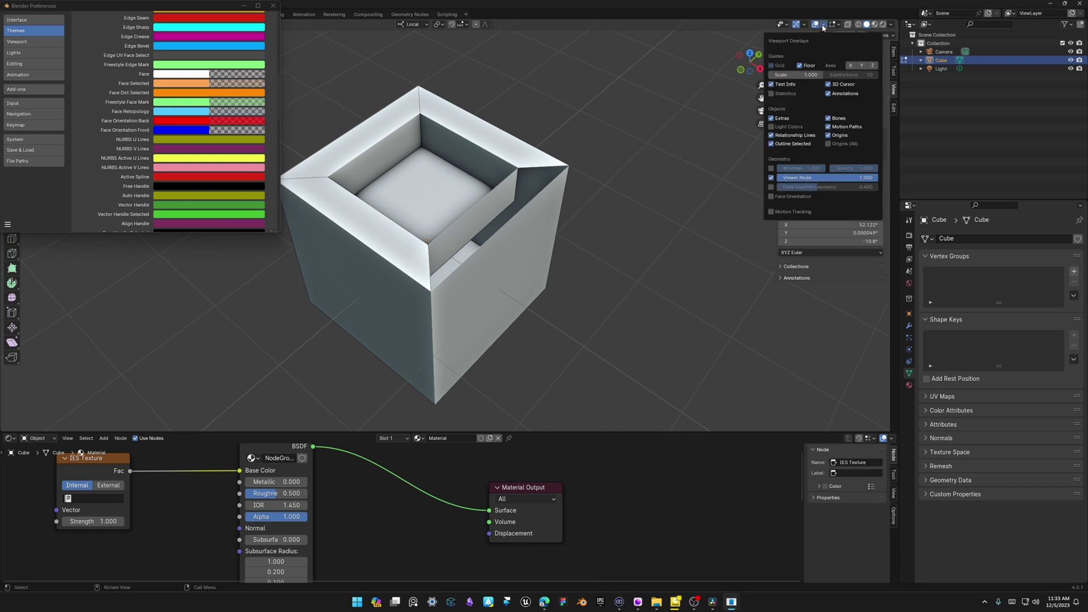
{"action": "left_click", "coordinate": [771, 196]}
{"action": "middle_click_drag", "start_coordinate": [511, 238], "coordinate": [492, 215]}
{"action": "scroll", "coordinate": [462, 223], "scroll_direction": "down", "scroll_amount": 3}
{"action": "scroll", "coordinate": [459, 224], "scroll_direction": "up", "scroll_amount": 4}
{"action": "scroll", "coordinate": [493, 265], "scroll_direction": "up", "scroll_amount": 4}
{"action": "scroll", "coordinate": [552, 197], "scroll_direction": "down", "scroll_amount": 5}
{"action": "scroll", "coordinate": [491, 214], "scroll_direction": "up", "scroll_amount": 2}
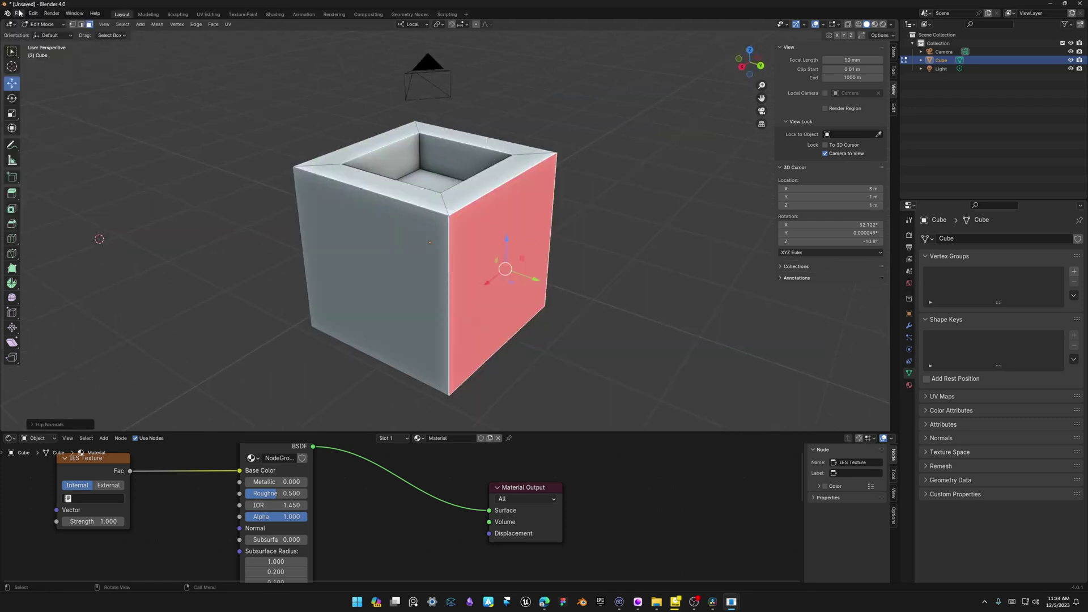
Save the current setup as the default startup file.
{"action": "left_click", "coordinate": [19, 12]}
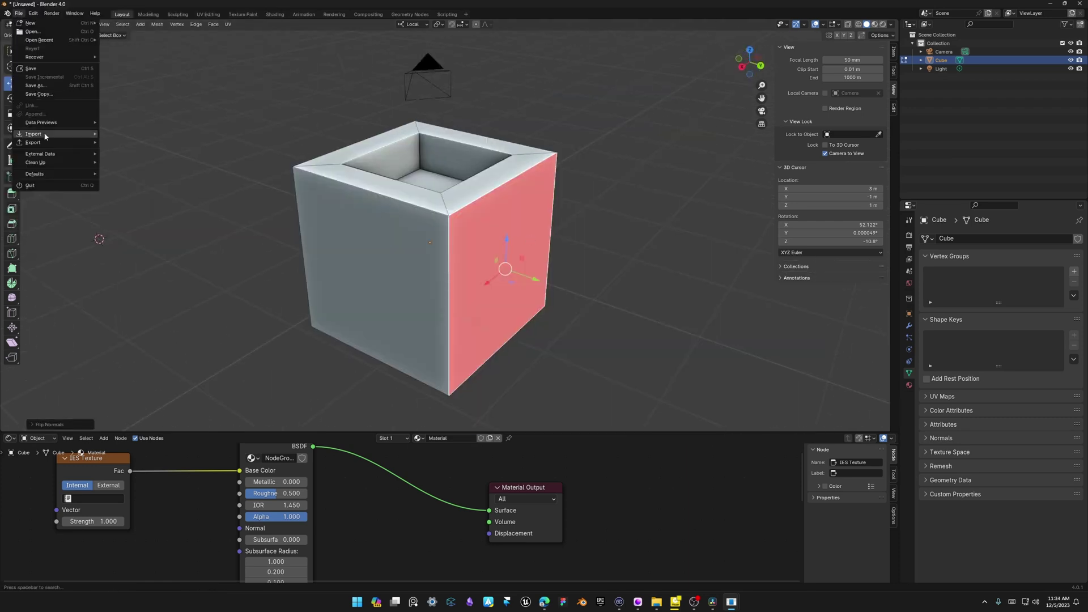
{"action": "mouse_move", "coordinate": [42, 175]}
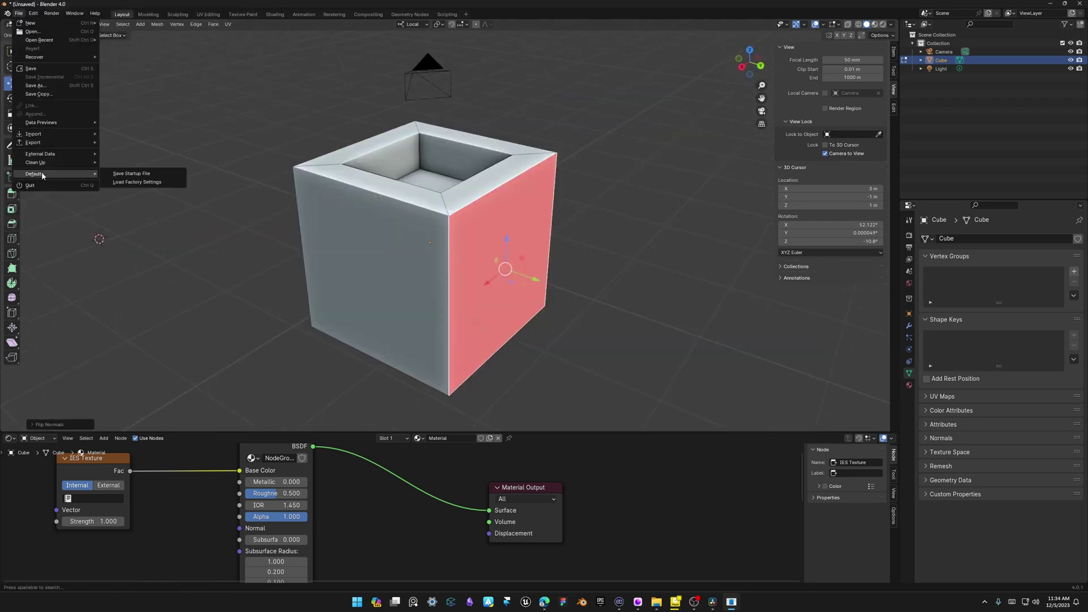
{"action": "left_click", "coordinate": [150, 173]}
Fix the normals of the cube's selected side face.
{"action": "scroll", "coordinate": [224, 166], "scroll_direction": "down", "scroll_amount": 3}
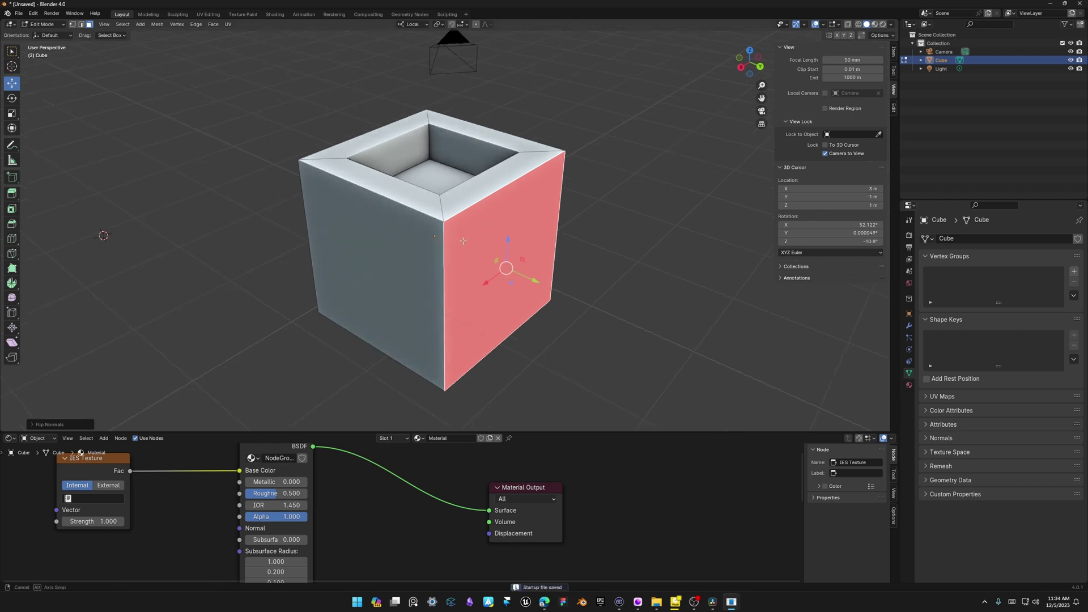
{"action": "middle_click_drag", "start_coordinate": [224, 165], "coordinate": [448, 267]}
{"action": "key", "text": "alt+n"}
{"action": "left_click", "coordinate": [448, 220]}
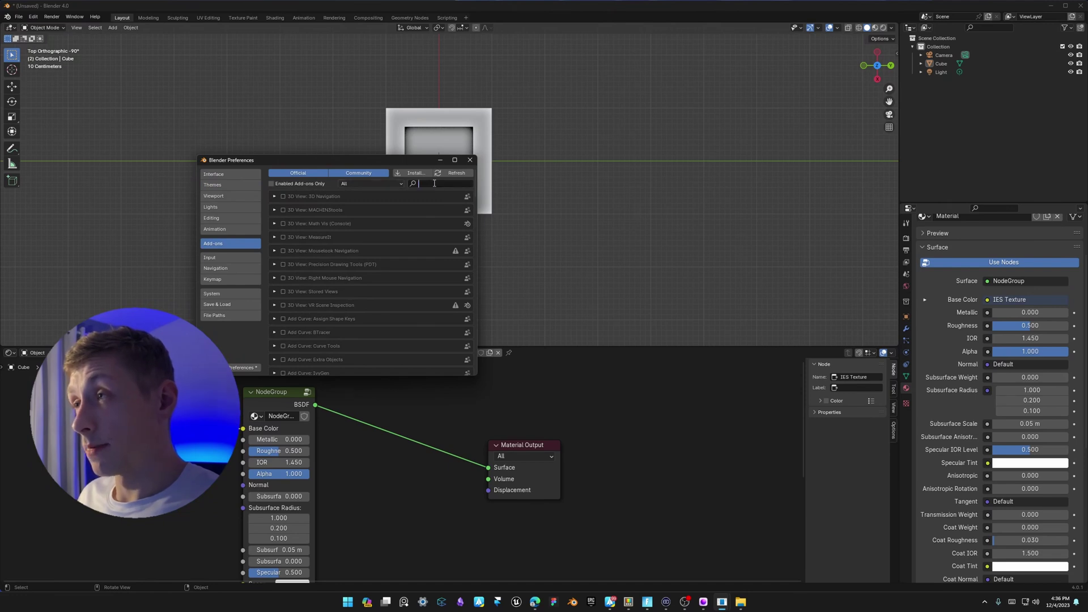
Search the add-ons for "loop", enable Mesh: LoopTools, and close the preferences.
{"action": "type", "text": "loop"}
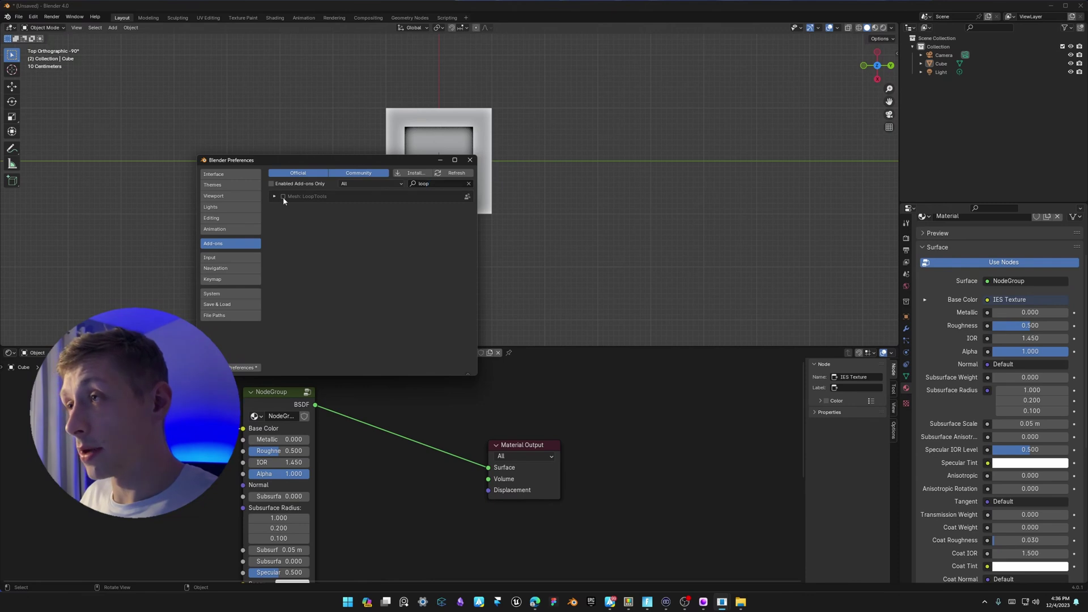
{"action": "left_click", "coordinate": [284, 197]}
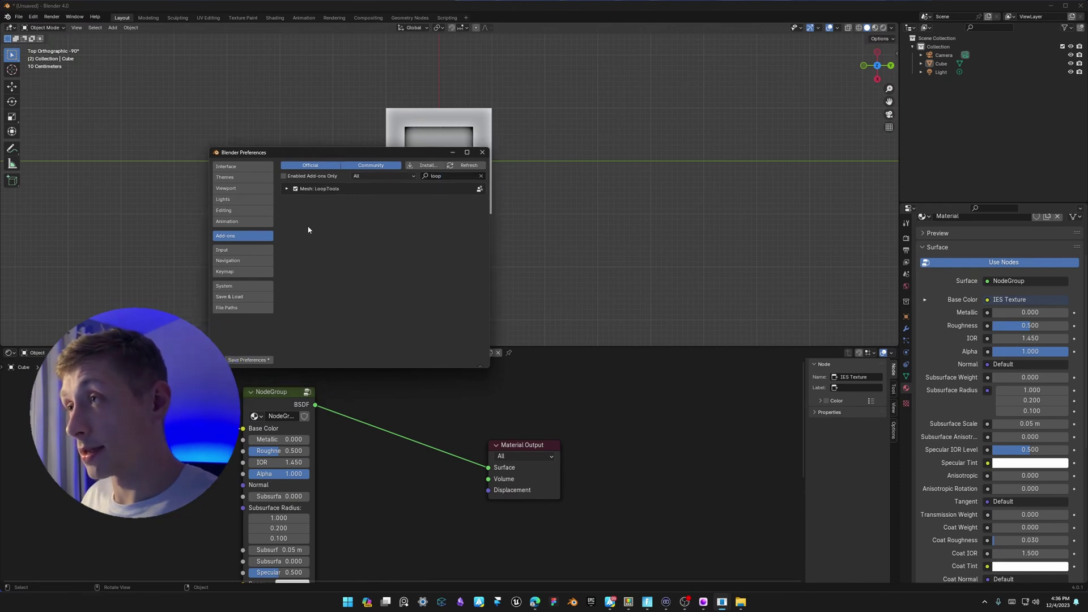
{"action": "left_click", "coordinate": [287, 189]}
{"action": "left_click", "coordinate": [287, 190]}
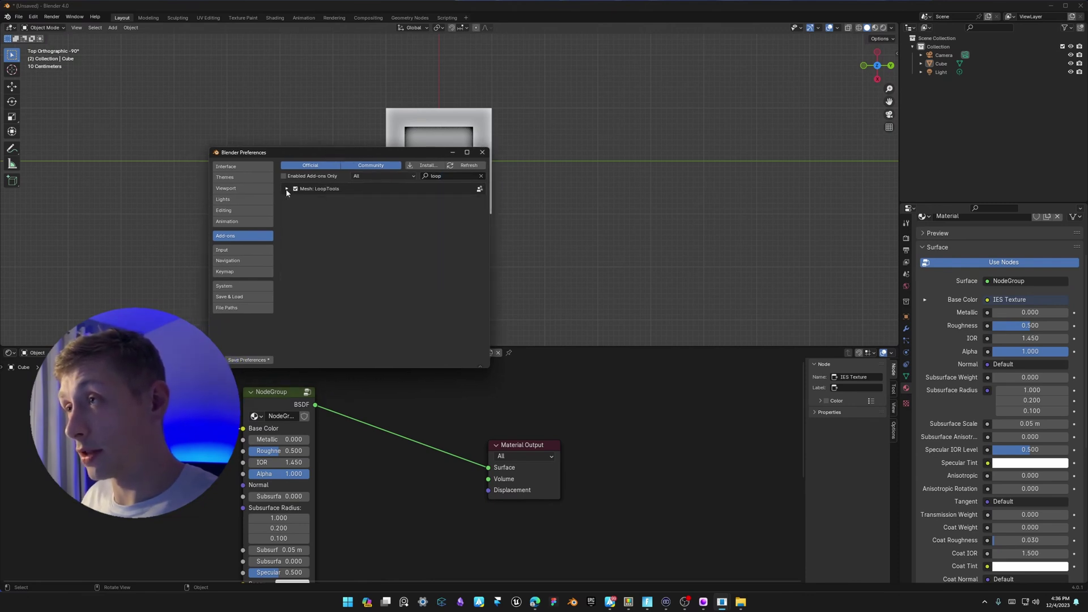
{"action": "left_click_drag", "start_coordinate": [408, 155], "coordinate": [447, 166]}
{"action": "left_click", "coordinate": [486, 168]}
Switch the cube to Edit Mode with its top rim in close view.
{"action": "scroll", "coordinate": [461, 227], "scroll_direction": "down", "scroll_amount": 6}
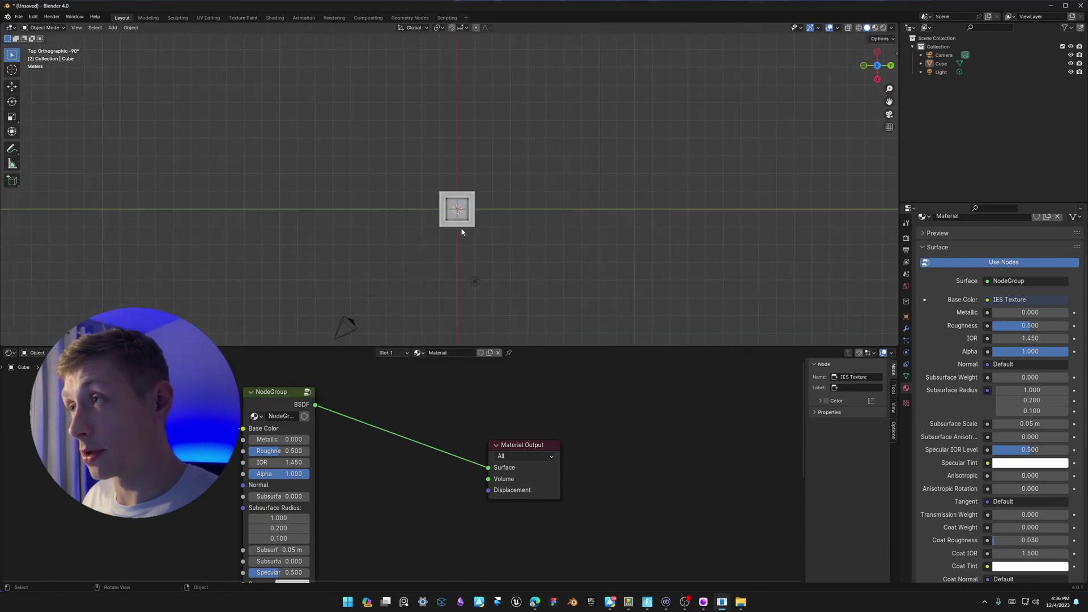
{"action": "scroll", "coordinate": [461, 227], "scroll_direction": "up", "scroll_amount": 1}
{"action": "middle_click_drag", "start_coordinate": [475, 235], "coordinate": [328, 182], "text": "shift"}
{"action": "scroll", "coordinate": [437, 189], "scroll_direction": "up", "scroll_amount": 5}
{"action": "key", "text": "Tab"}
{"action": "scroll", "coordinate": [374, 191], "scroll_direction": "down", "scroll_amount": 4}
{"action": "scroll", "coordinate": [356, 201], "scroll_direction": "up", "scroll_amount": 4}
{"action": "scroll", "coordinate": [316, 203], "scroll_direction": "down", "scroll_amount": 6}
{"action": "scroll", "coordinate": [315, 190], "scroll_direction": "up", "scroll_amount": 4}
{"action": "scroll", "coordinate": [328, 181], "scroll_direction": "up", "scroll_amount": 1}
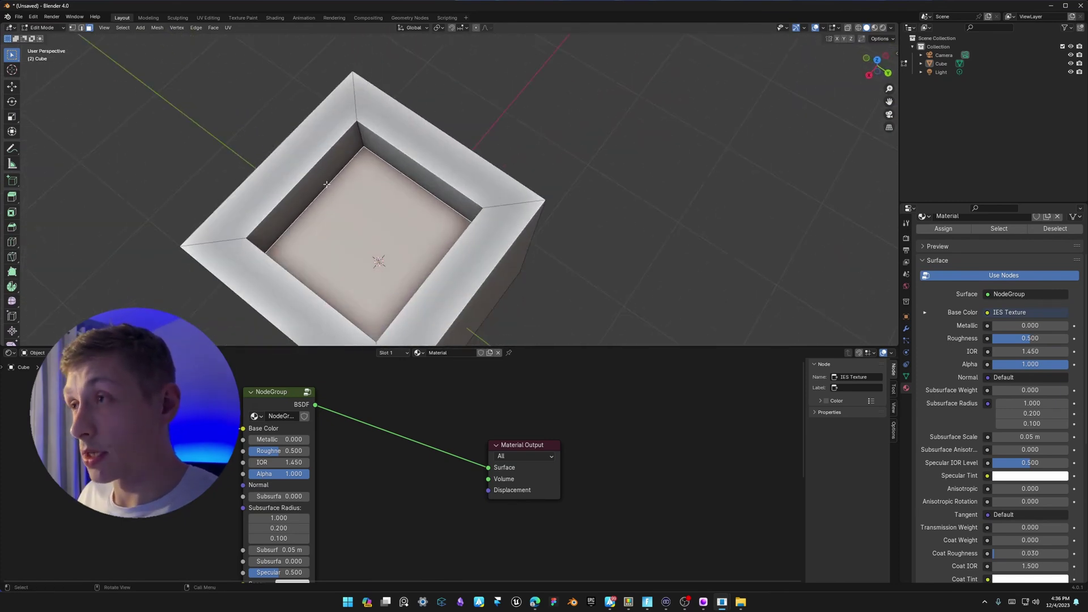
Select the four rim faces around the cube's top opening and delete them.
{"action": "left_click", "coordinate": [316, 141]}
{"action": "left_click", "coordinate": [463, 166], "text": "ctrl"}
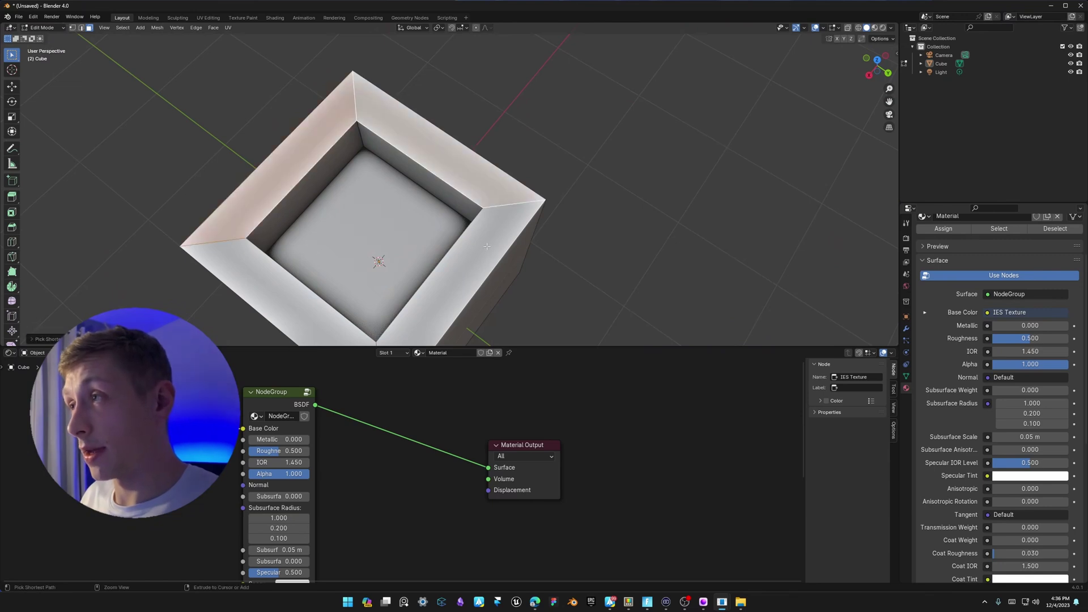
{"action": "left_click", "coordinate": [313, 311], "text": "ctrl"}
{"action": "left_click", "coordinate": [442, 275], "text": "ctrl"}
{"action": "middle_click_drag", "start_coordinate": [442, 238], "coordinate": [463, 182]}
{"action": "key", "text": "x"}
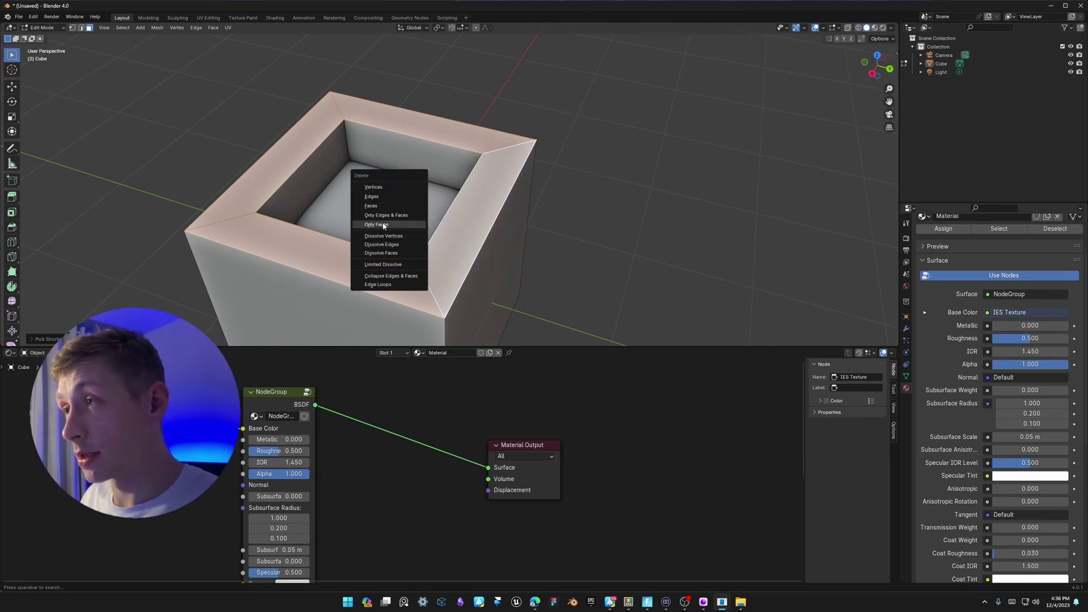
{"action": "left_click", "coordinate": [379, 206]}
Try to fill the gap between the two open edge loops with a new face, and undo it.
{"action": "mouse_move", "coordinate": [379, 205]}
{"action": "middle_mouse_down"}
{"action": "mouse_move", "coordinate": [475, 225]}
{"action": "mouse_move", "coordinate": [412, 229]}
{"action": "mouse_move", "coordinate": [433, 187]}
{"action": "mouse_move", "coordinate": [461, 263]}
{"action": "mouse_move", "coordinate": [475, 232]}
{"action": "mouse_move", "coordinate": [476, 250]}
{"action": "mouse_move", "coordinate": [380, 238]}
{"action": "mouse_move", "coordinate": [369, 204]}
{"action": "mouse_move", "coordinate": [380, 213]}
{"action": "middle_mouse_up"}
{"action": "scroll", "coordinate": [443, 216], "scroll_direction": "up", "scroll_amount": 2}
{"action": "key", "text": "f"}
{"action": "scroll", "coordinate": [462, 175], "scroll_direction": "down", "scroll_amount": 2}
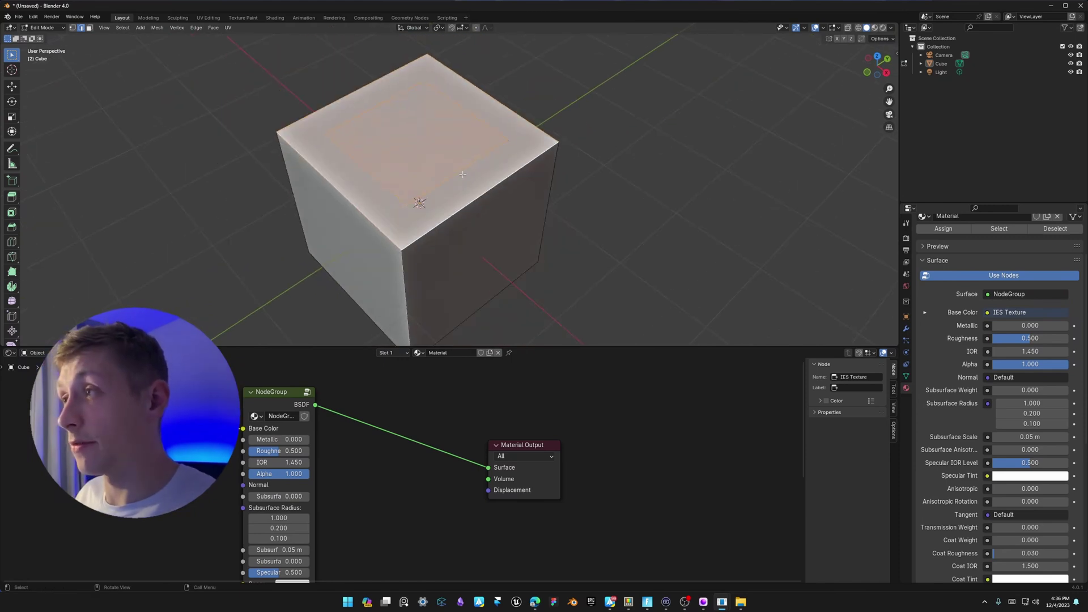
{"action": "middle_click_drag", "start_coordinate": [462, 174], "coordinate": [393, 165]}
{"action": "key", "text": "ctrl+z"}
Bridge the cube's outer and inner top edge loops with LoopTools.
{"action": "middle_click_drag", "start_coordinate": [431, 208], "coordinate": [342, 130]}
{"action": "right_click", "coordinate": [408, 193]}
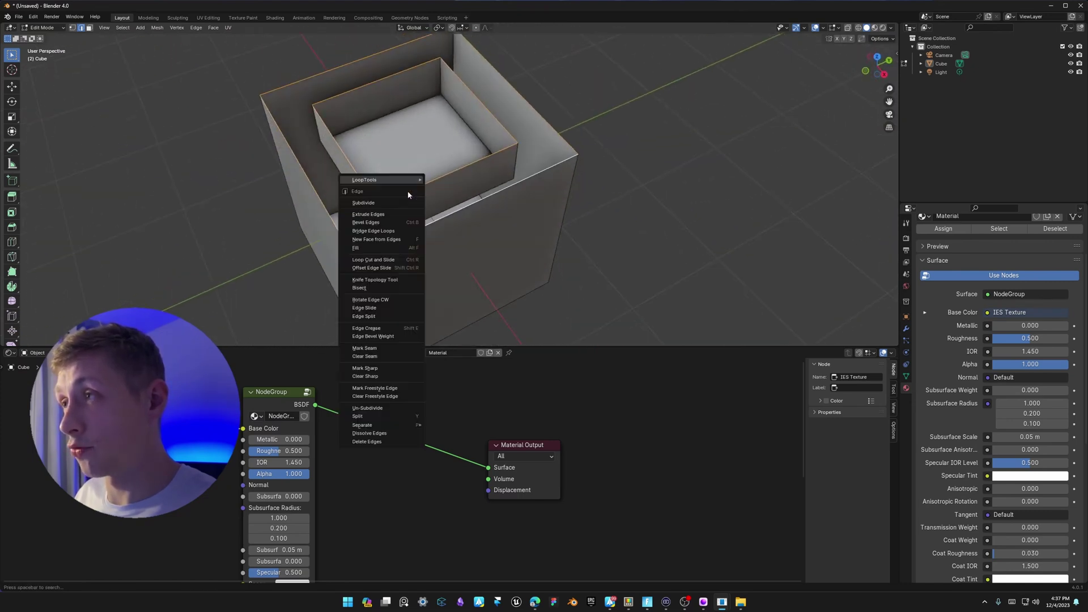
{"action": "mouse_move", "coordinate": [381, 179]}
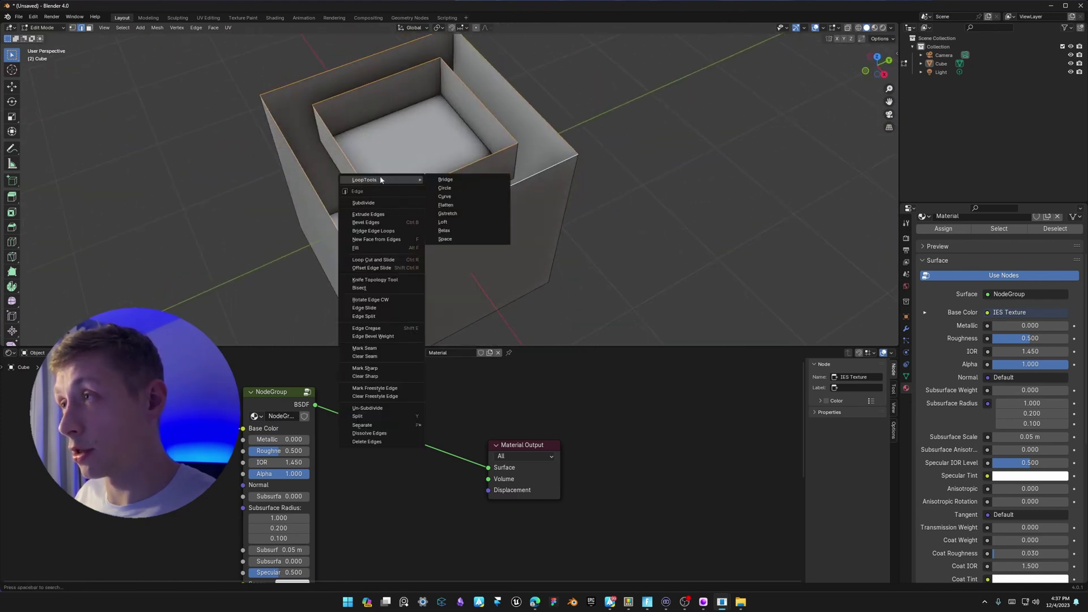
{"action": "left_click", "coordinate": [445, 180]}
{"action": "middle_click_drag", "start_coordinate": [448, 183], "coordinate": [406, 233]}
{"action": "right_click", "coordinate": [430, 241]}
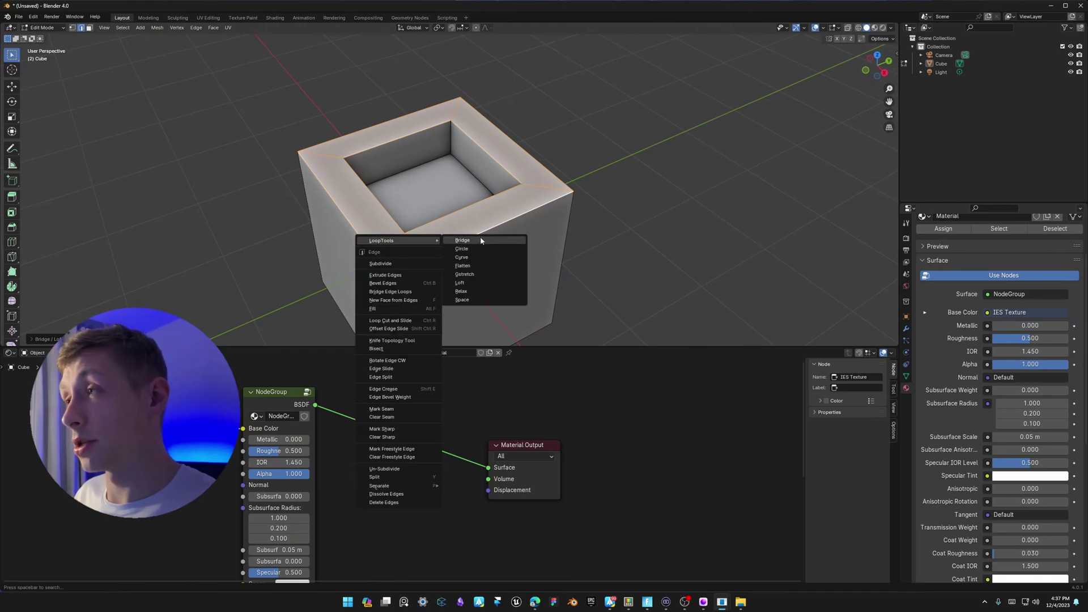
{"action": "key", "text": "Escape"}
{"action": "middle_click_drag", "start_coordinate": [430, 236], "coordinate": [545, 214]}
{"action": "middle_click_drag", "start_coordinate": [576, 191], "coordinate": [404, 199]}
Repeat the LoopTools Bridge between the two top edge loops and return to Object Mode.
{"action": "right_click", "coordinate": [410, 208]}
{"action": "mouse_move", "coordinate": [409, 204]}
{"action": "left_click", "coordinate": [458, 201]}
{"action": "scroll", "coordinate": [439, 202], "scroll_direction": "down", "scroll_amount": 1}
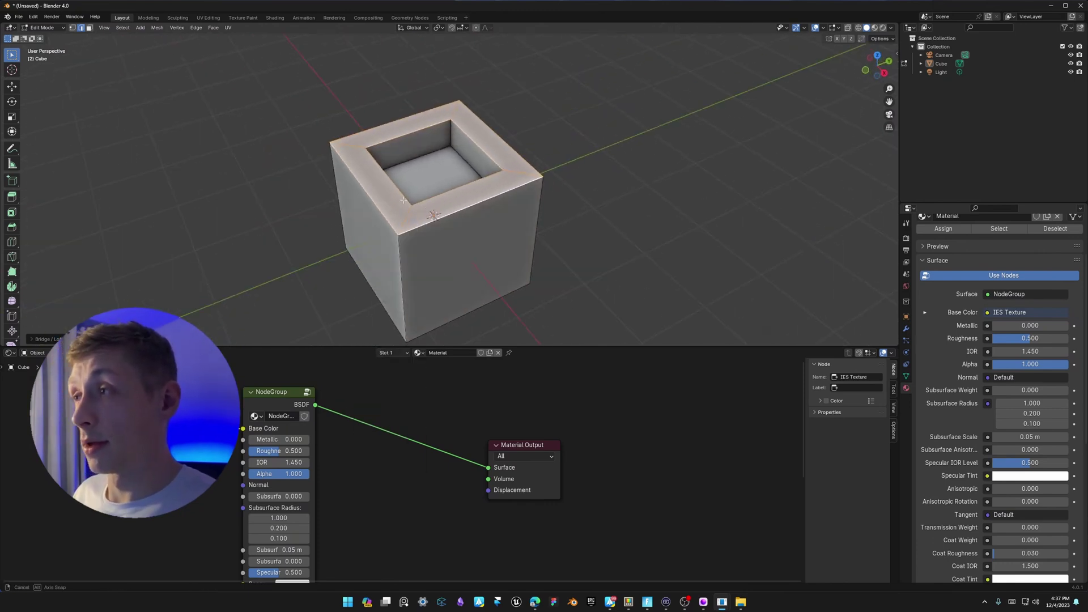
{"action": "key", "text": "Tab"}
{"action": "scroll", "coordinate": [426, 206], "scroll_direction": "down", "scroll_amount": 4}
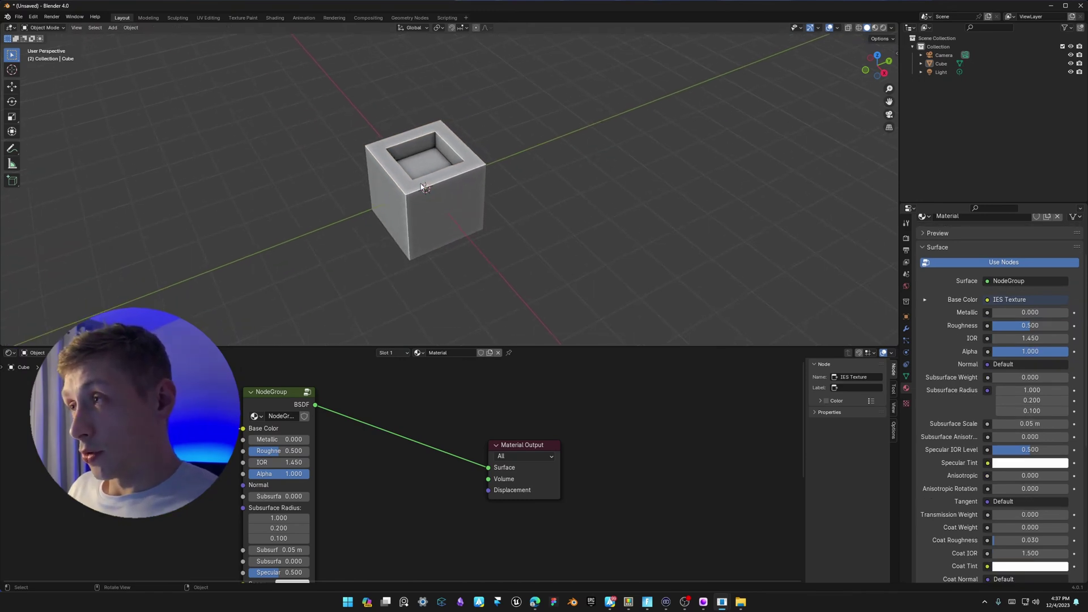
{"action": "scroll", "coordinate": [419, 155], "scroll_direction": "up", "scroll_amount": 6}
{"action": "middle_click_drag", "start_coordinate": [419, 155], "coordinate": [391, 170]}
Search the add-ons for "extra", enable Add Mesh: Extra Objects, and close the preferences.
{"action": "left_click", "coordinate": [33, 16]}
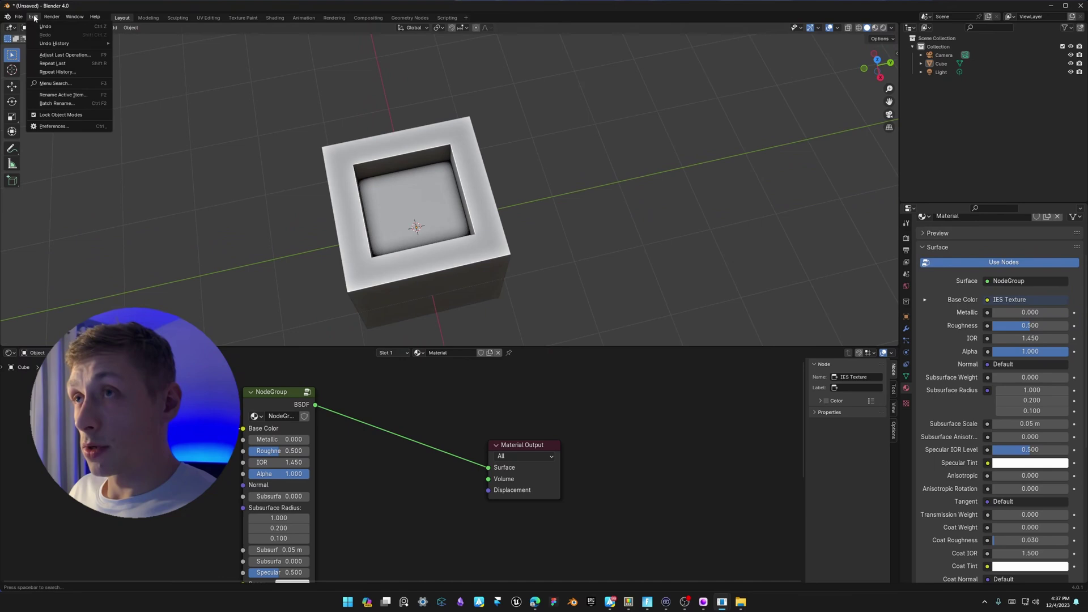
{"action": "left_click", "coordinate": [57, 129]}
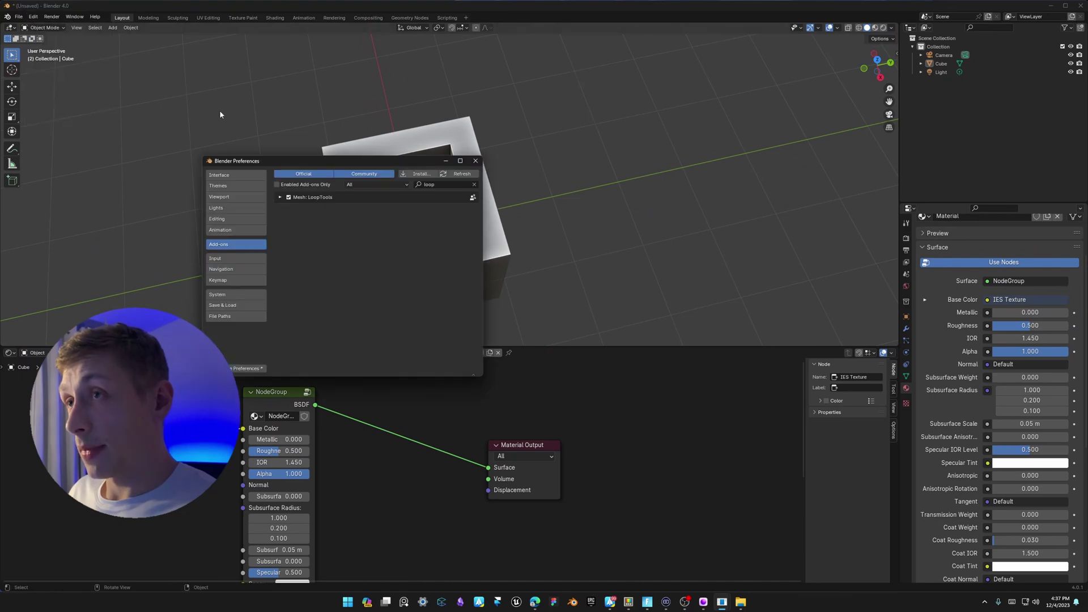
{"action": "left_click", "coordinate": [475, 184]}
{"action": "type", "text": "extra"}
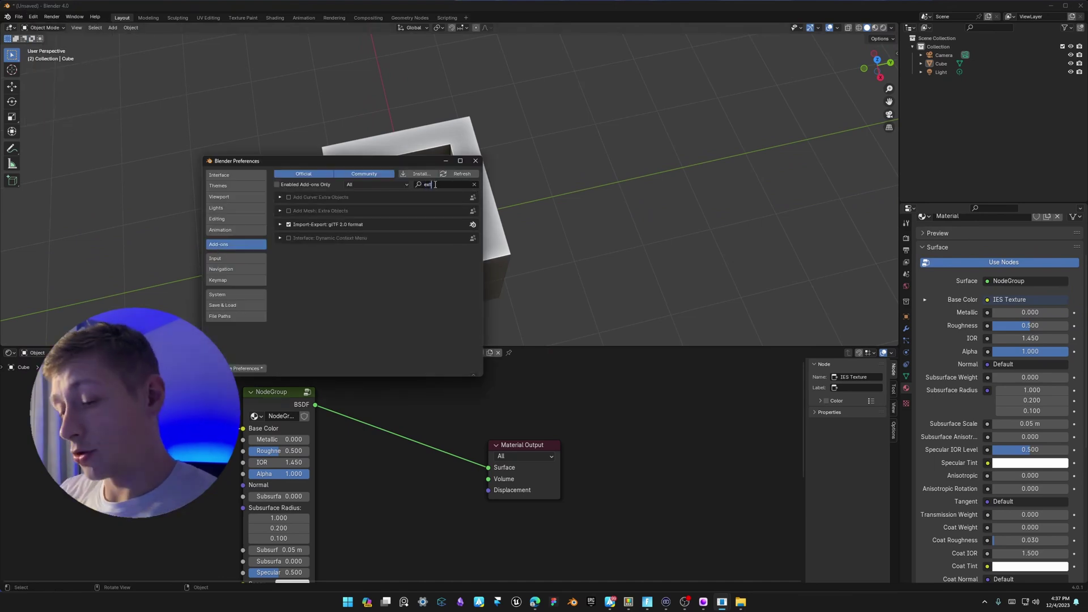
{"action": "left_click", "coordinate": [289, 211]}
{"action": "left_click", "coordinate": [475, 160]}
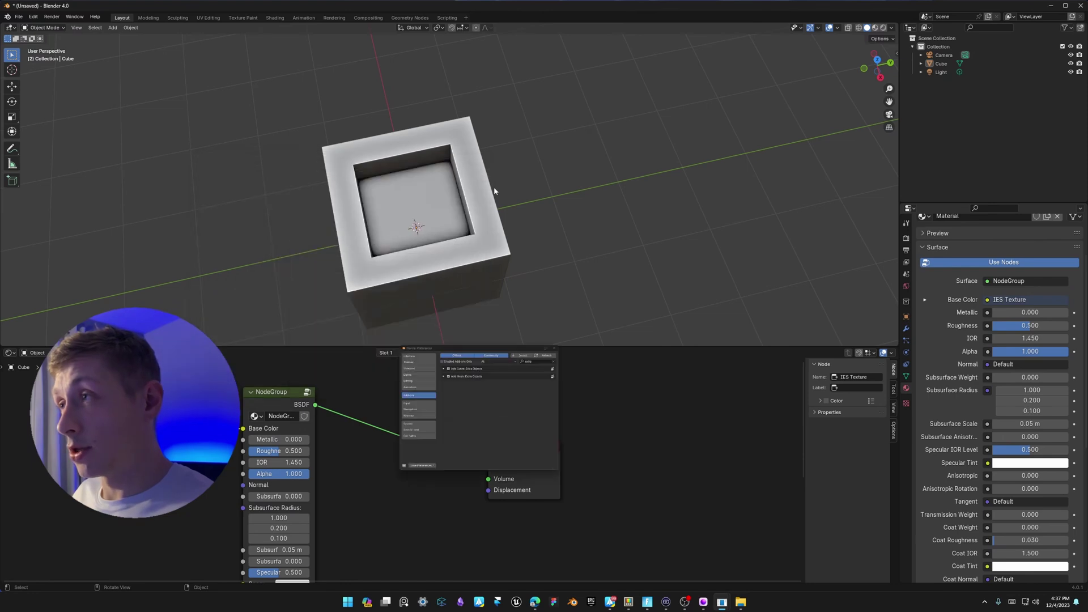
Place the 3D cursor beside the cube near the green axis line and look through the mesh types available to add.
{"action": "scroll", "coordinate": [482, 198], "scroll_direction": "down", "scroll_amount": 6}
{"action": "middle_click_drag", "start_coordinate": [467, 211], "coordinate": [476, 172]}
{"action": "right_click", "coordinate": [476, 172], "text": "shift"}
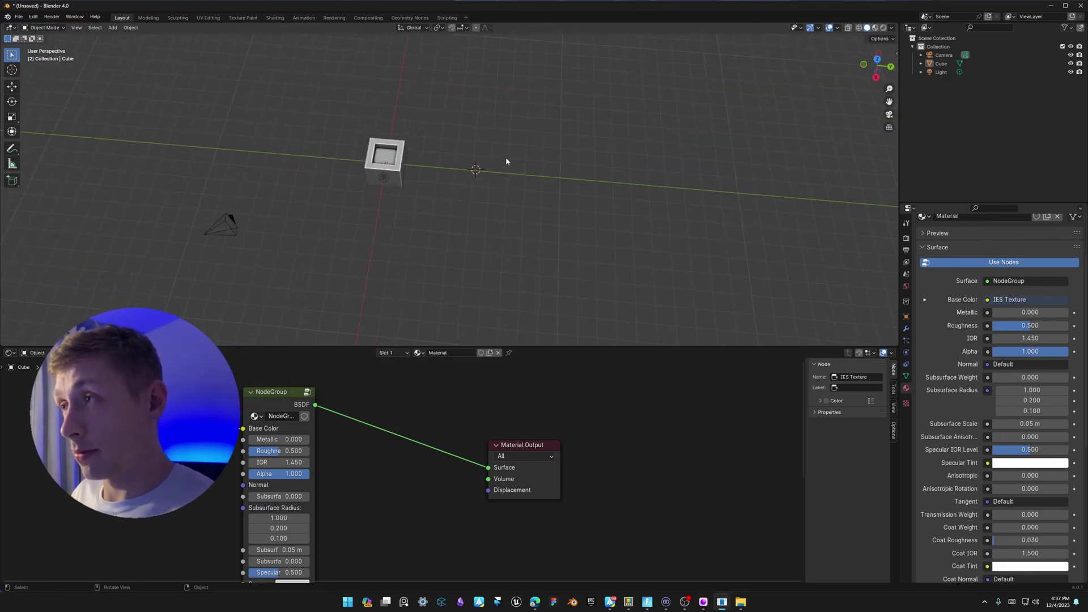
{"action": "key", "text": "shift+a"}
{"action": "mouse_move", "coordinate": [479, 180]}
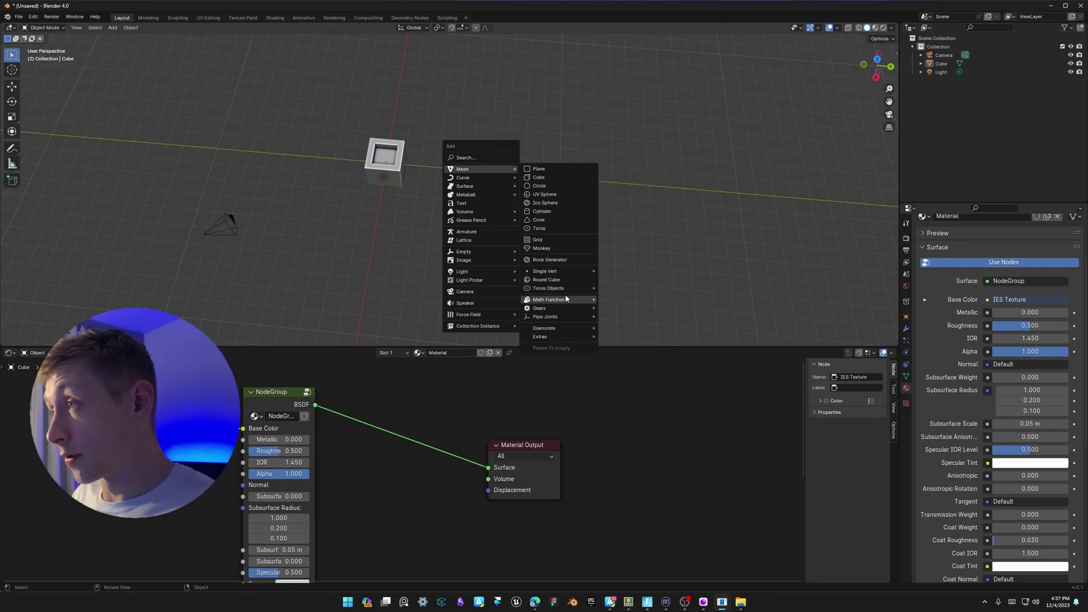
{"action": "key", "text": "Escape"}
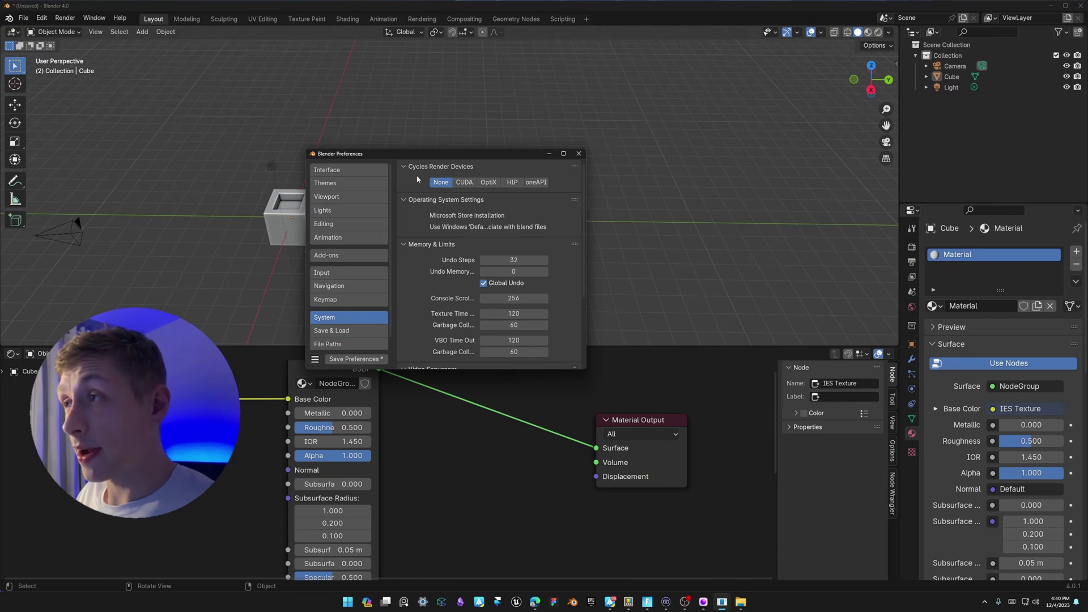
Set the Cycles render device to OptiX and Undo Steps to 100 in the system preferences.
{"action": "left_click_drag", "start_coordinate": [448, 153], "coordinate": [403, 153]}
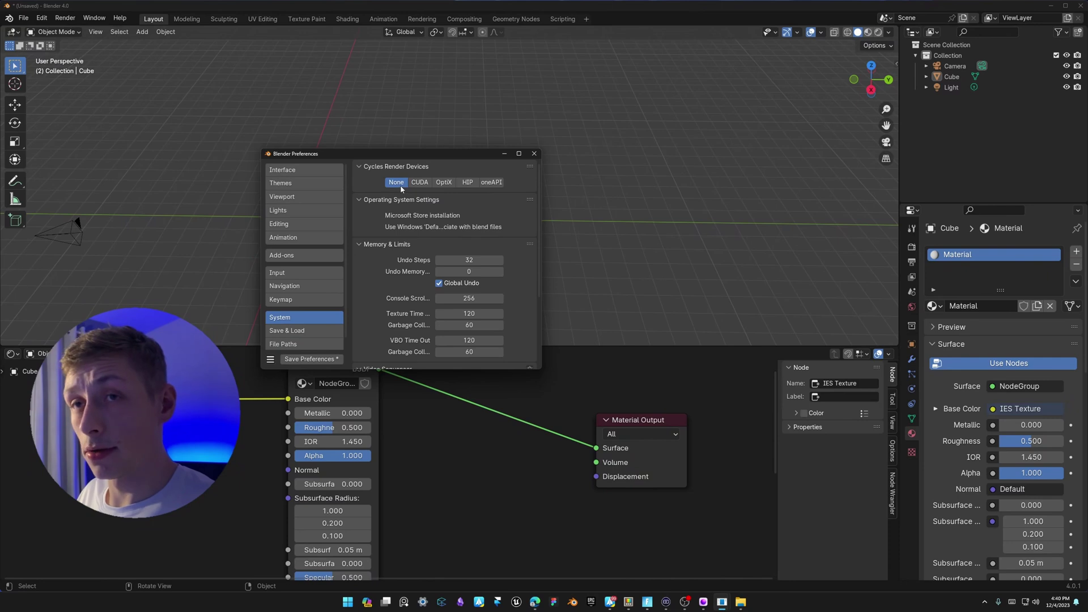
{"action": "left_click", "coordinate": [444, 181]}
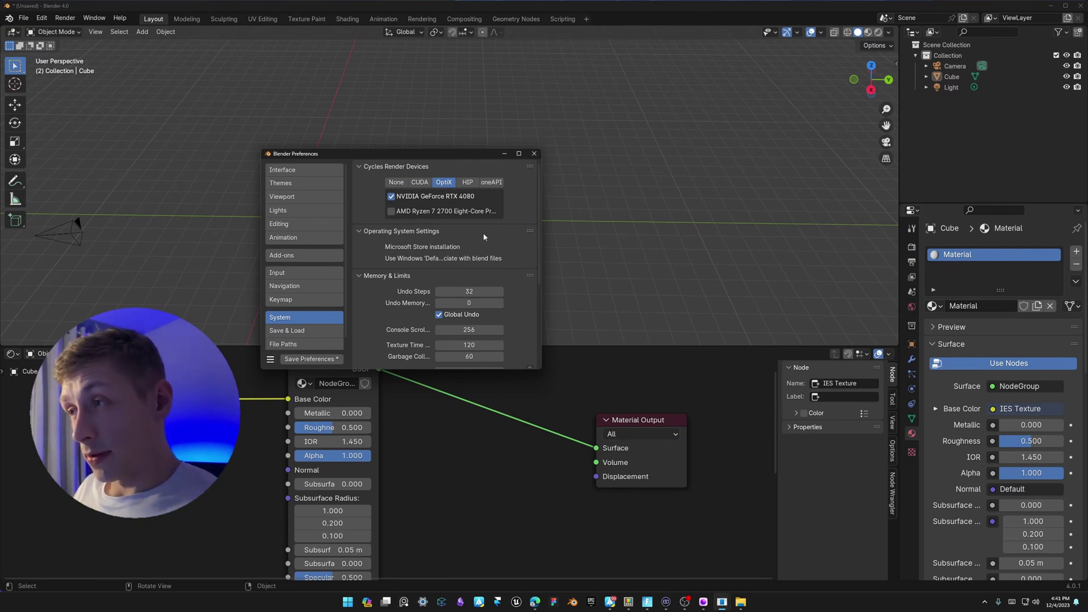
{"action": "scroll", "coordinate": [483, 232], "scroll_direction": "down", "scroll_amount": 3}
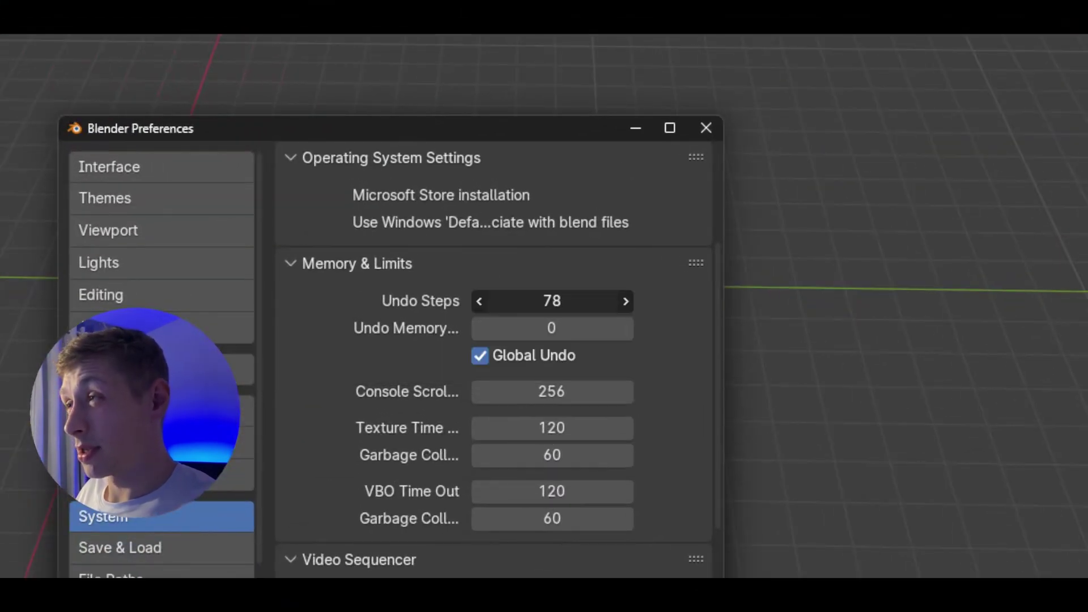
{"action": "left_click_drag", "start_coordinate": [552, 300], "coordinate": [601, 301]}
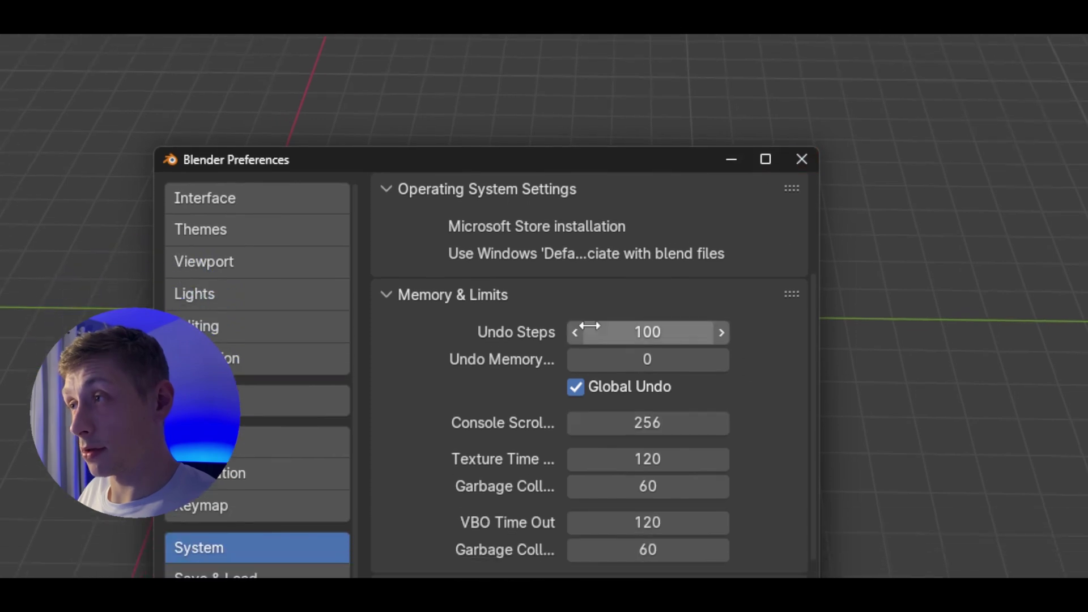
{"action": "scroll", "coordinate": [532, 352], "scroll_direction": "down", "scroll_amount": 6}
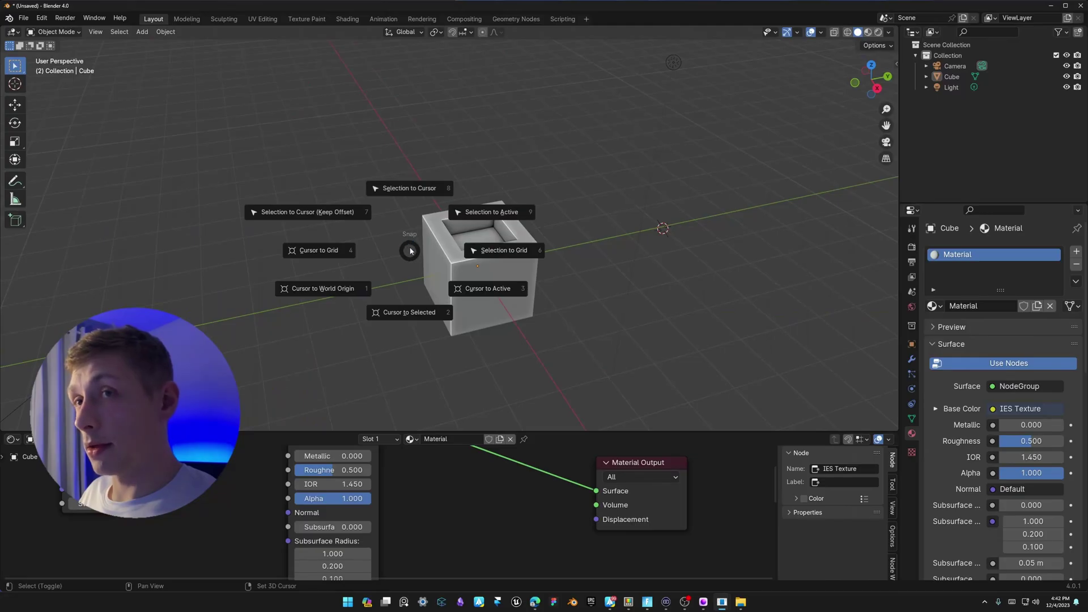
Hide the X and Y axis lines and the floor grid in the 3D viewport overlays.
{"action": "key", "text": "Escape"}
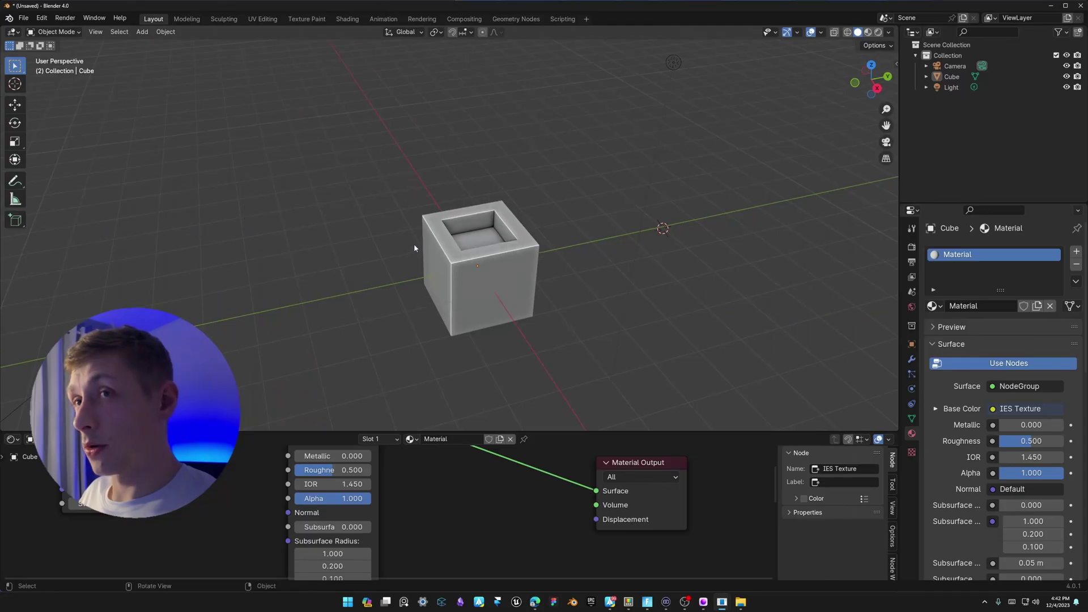
{"action": "mouse_move", "coordinate": [500, 274]}
{"action": "middle_mouse_down"}
{"action": "mouse_move", "coordinate": [513, 238]}
{"action": "mouse_move", "coordinate": [448, 282]}
{"action": "mouse_move", "coordinate": [484, 277]}
{"action": "middle_mouse_up"}
{"action": "left_click", "coordinate": [798, 32]}
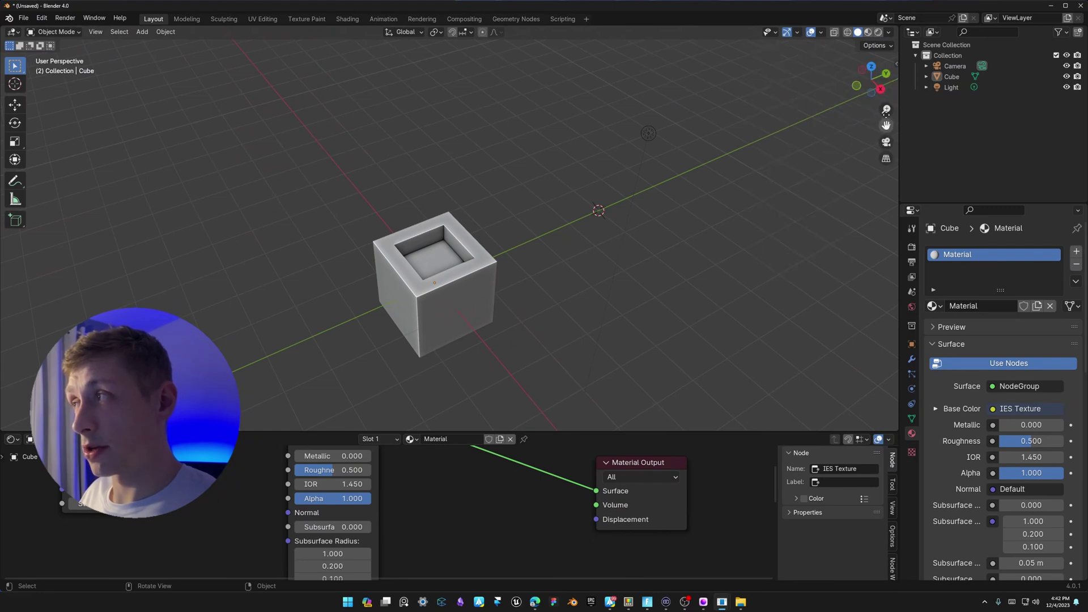
{"action": "left_click", "coordinate": [800, 34]}
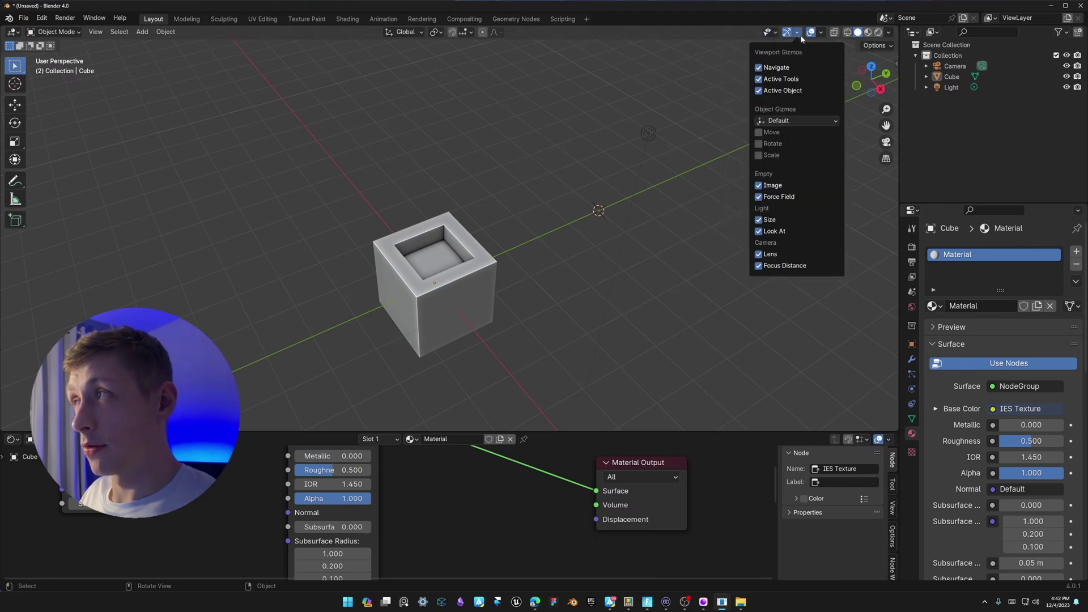
{"action": "mouse_move", "coordinate": [826, 34]}
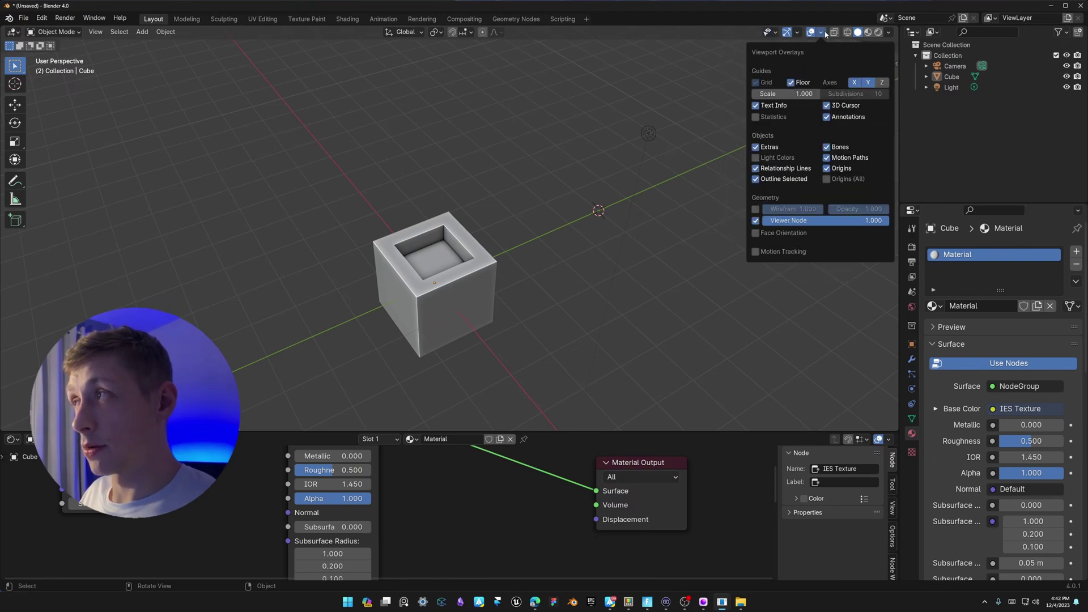
{"action": "left_click", "coordinate": [856, 83]}
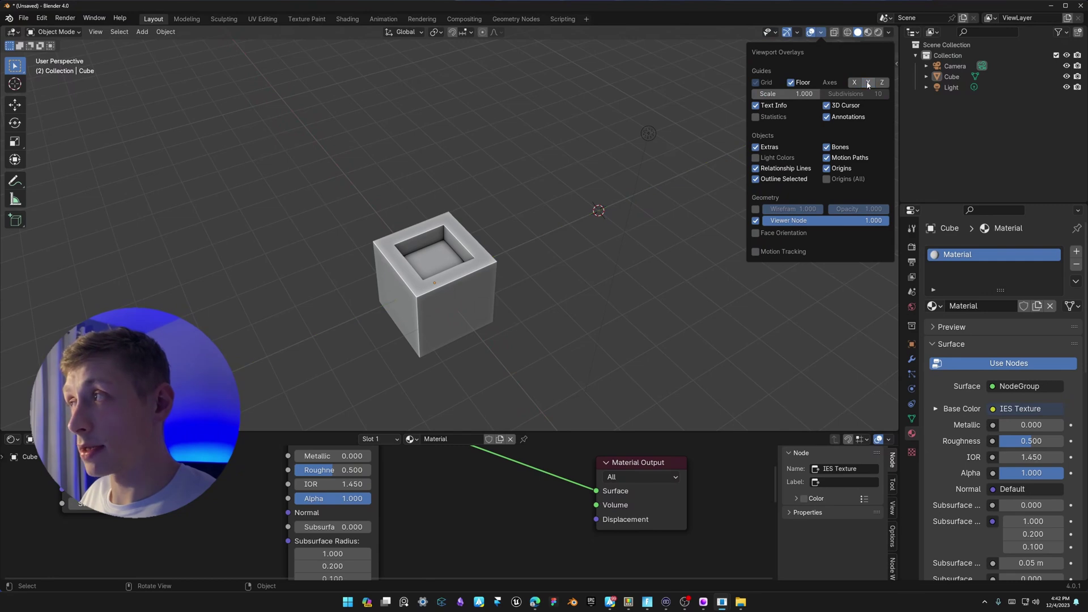
{"action": "left_click", "coordinate": [867, 83]}
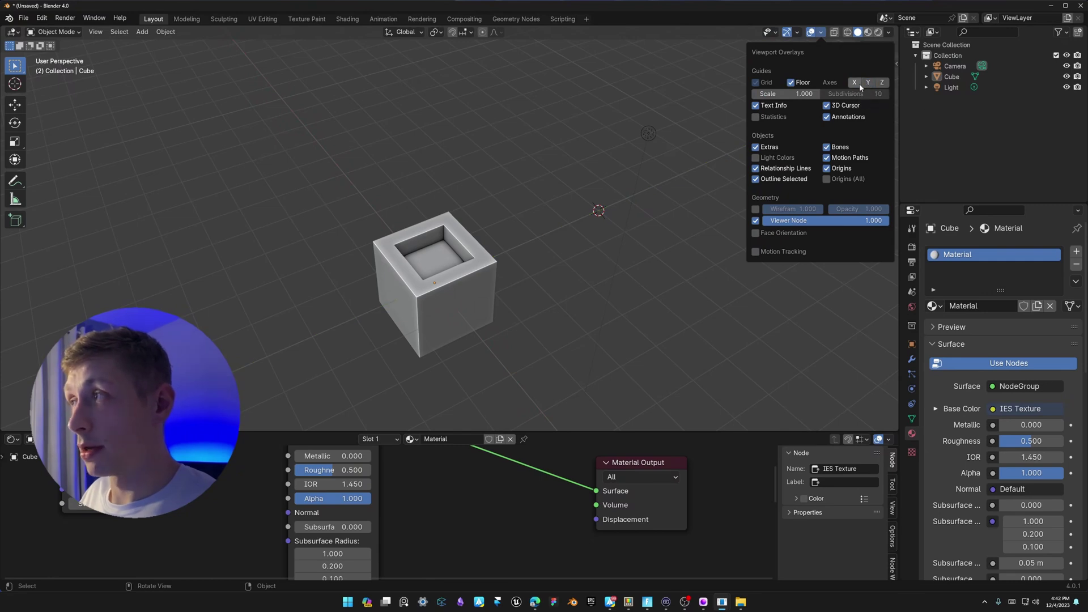
{"action": "left_click", "coordinate": [791, 83]}
{"action": "middle_click_drag", "start_coordinate": [317, 300], "coordinate": [505, 210]}
{"action": "scroll", "coordinate": [501, 212], "scroll_direction": "up", "scroll_amount": 3}
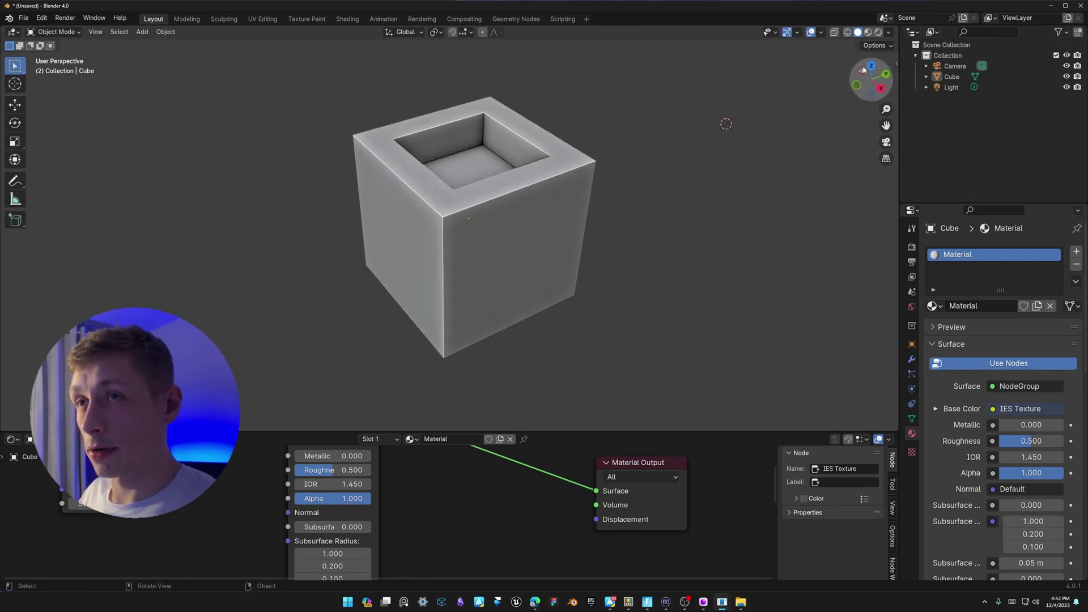
Select the cube, activate the Move tool, and rotate the cube freely.
{"action": "middle_click_drag", "start_coordinate": [646, 177], "coordinate": [441, 229]}
{"action": "left_click", "coordinate": [437, 270]}
{"action": "left_click", "coordinate": [15, 104]}
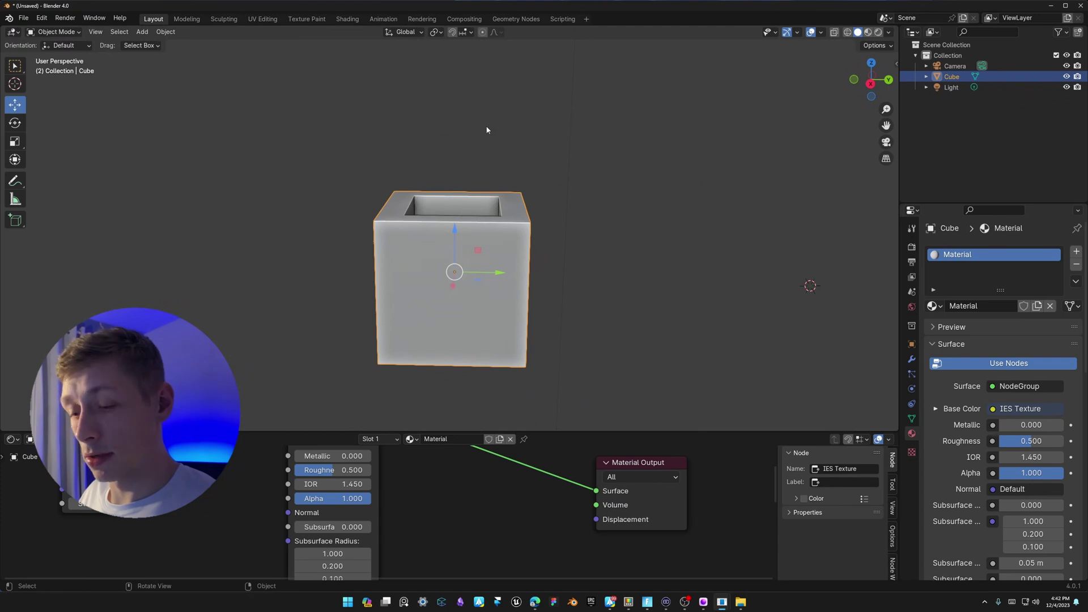
{"action": "key", "text": "r"}
{"action": "left_click", "coordinate": [611, 169]}
Change the transform orientation from Global to Local for the rotated cube.
{"action": "middle_click_drag", "start_coordinate": [512, 248], "coordinate": [601, 238]}
{"action": "left_click", "coordinate": [412, 33]}
{"action": "left_click", "coordinate": [398, 76]}
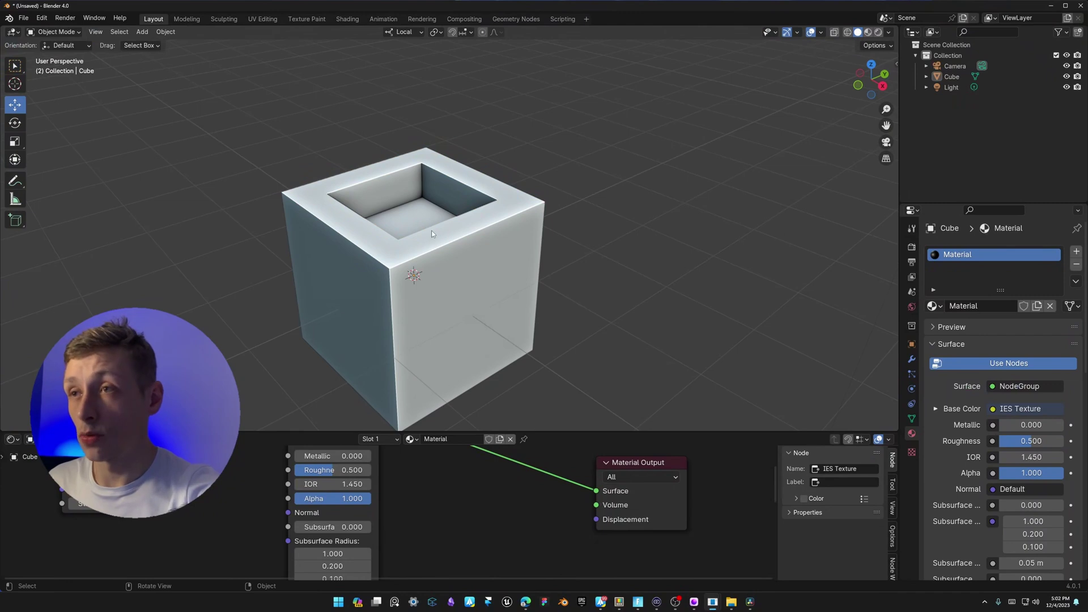
Try edge, vertex and face selection on the cube in Edit Mode and return to Object Mode.
{"action": "key", "text": "Tab"}
{"action": "key", "text": "2"}
{"action": "scroll", "coordinate": [452, 233], "scroll_direction": "down", "scroll_amount": 2}
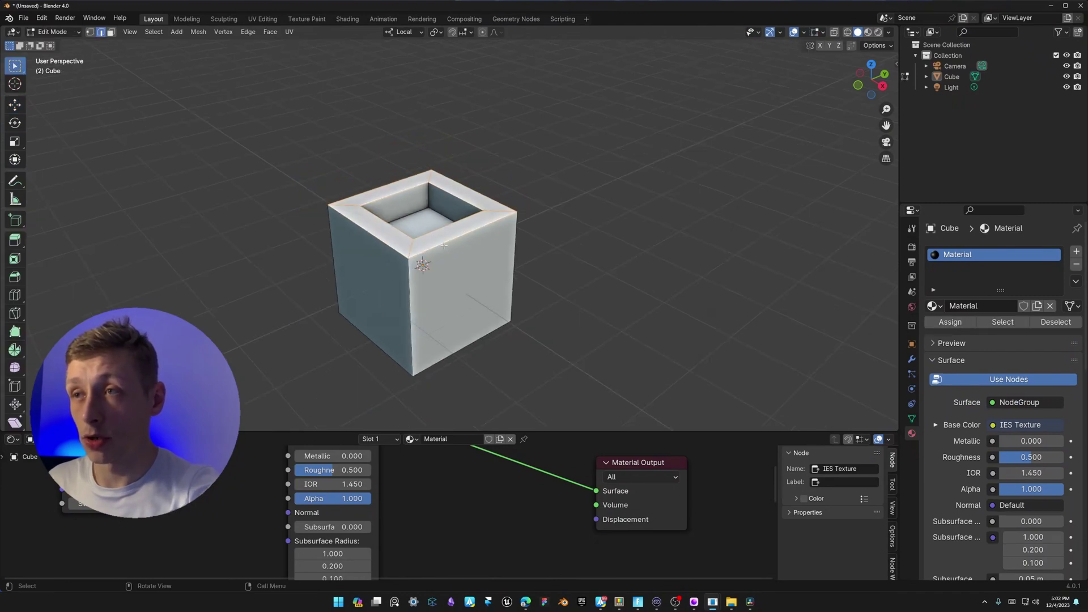
{"action": "mouse_move", "coordinate": [452, 233]}
{"action": "middle_mouse_down"}
{"action": "mouse_move", "coordinate": [469, 297]}
{"action": "mouse_move", "coordinate": [452, 237]}
{"action": "middle_mouse_up"}
{"action": "scroll", "coordinate": [452, 237], "scroll_direction": "up", "scroll_amount": 3}
{"action": "key", "text": "a"}
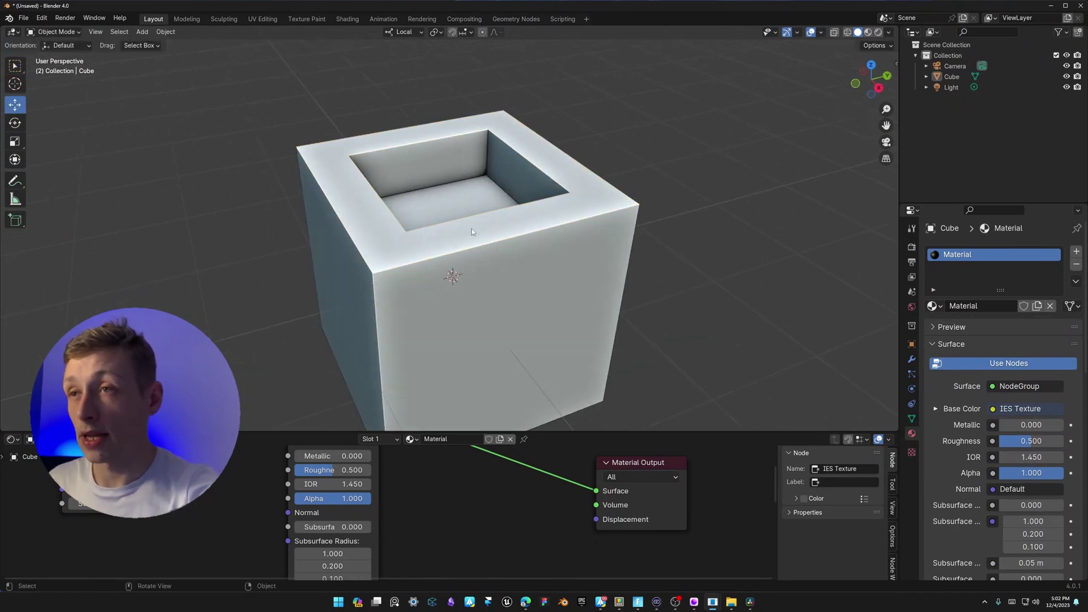
{"action": "key", "text": "1"}
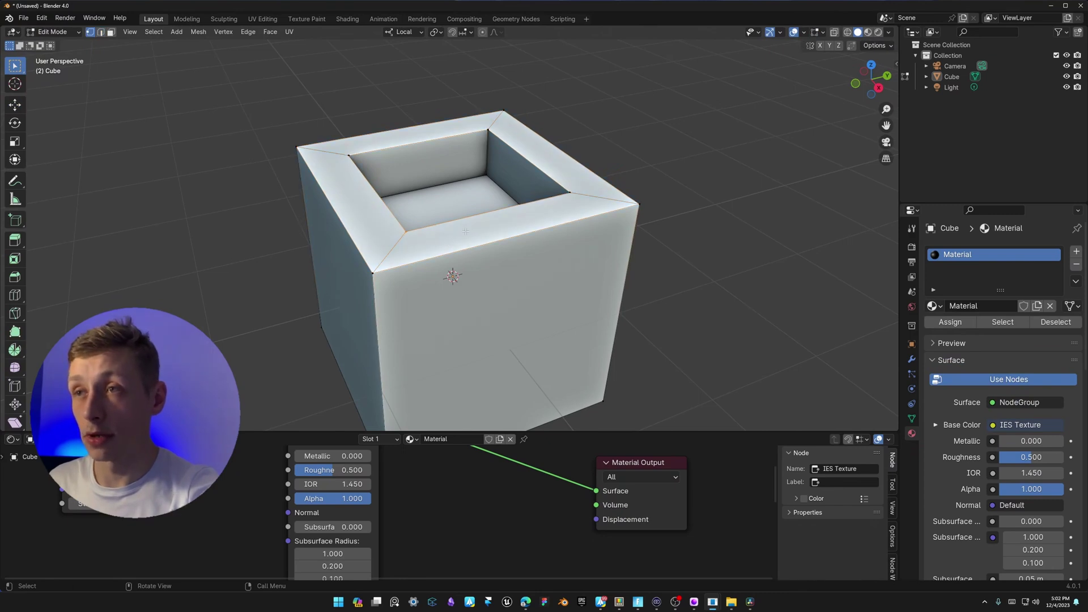
{"action": "scroll", "coordinate": [465, 231], "scroll_direction": "down", "scroll_amount": 3}
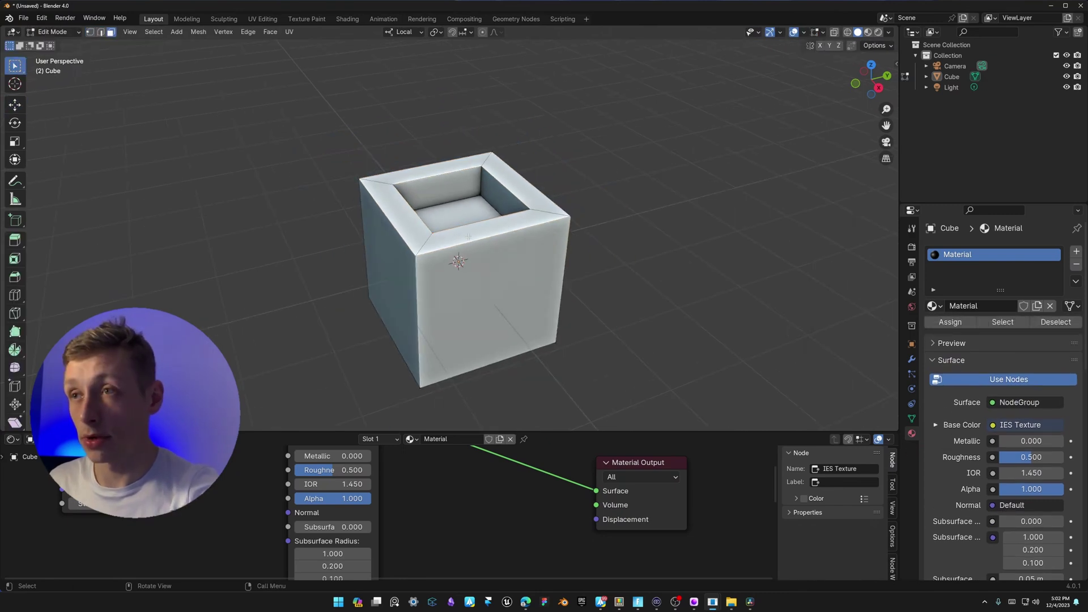
{"action": "middle_click_drag", "start_coordinate": [451, 242], "coordinate": [574, 379]}
{"action": "key", "text": "Tab"}
{"action": "scroll", "coordinate": [457, 212], "scroll_direction": "down", "scroll_amount": 2}
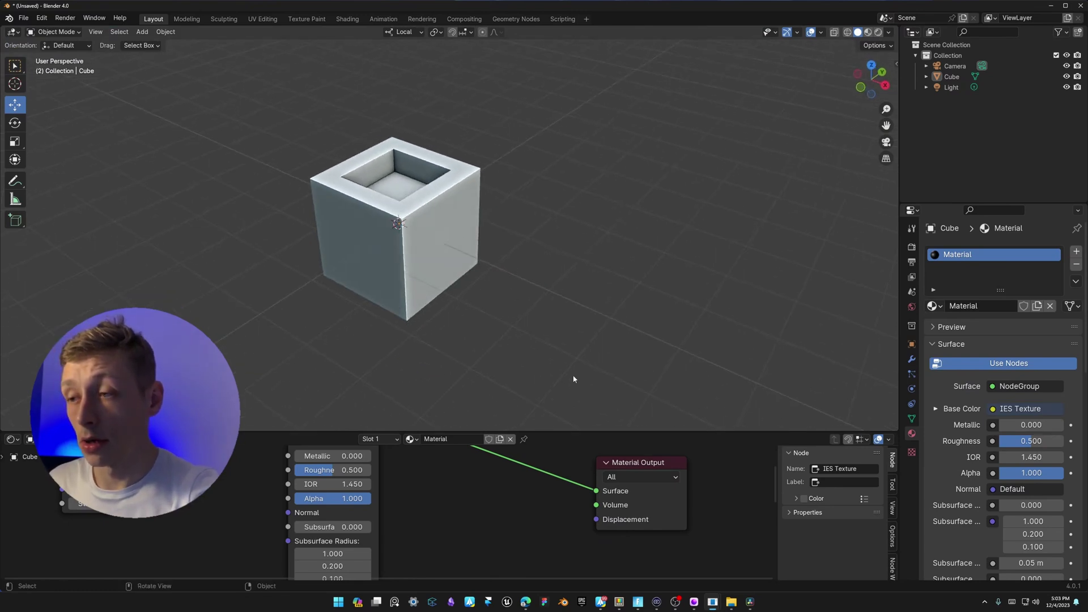
Search for "machin3 tools" in a new Microsoft Edge window and download the MACHIN3tools_1.6.0 ZIP from Gumroad.
{"action": "right_click", "coordinate": [527, 603]}
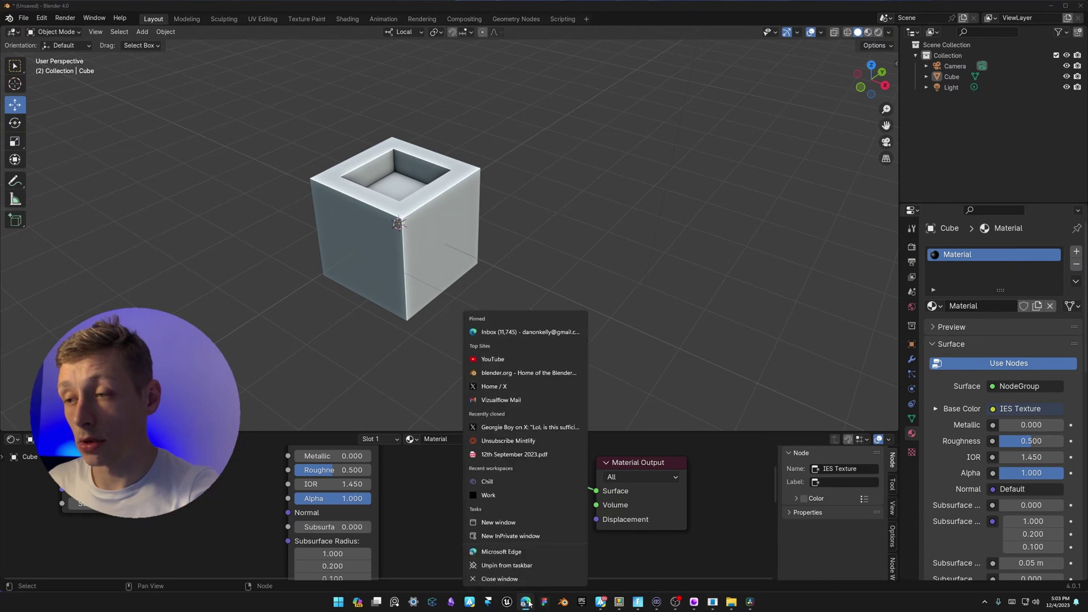
{"action": "left_click", "coordinate": [502, 522]}
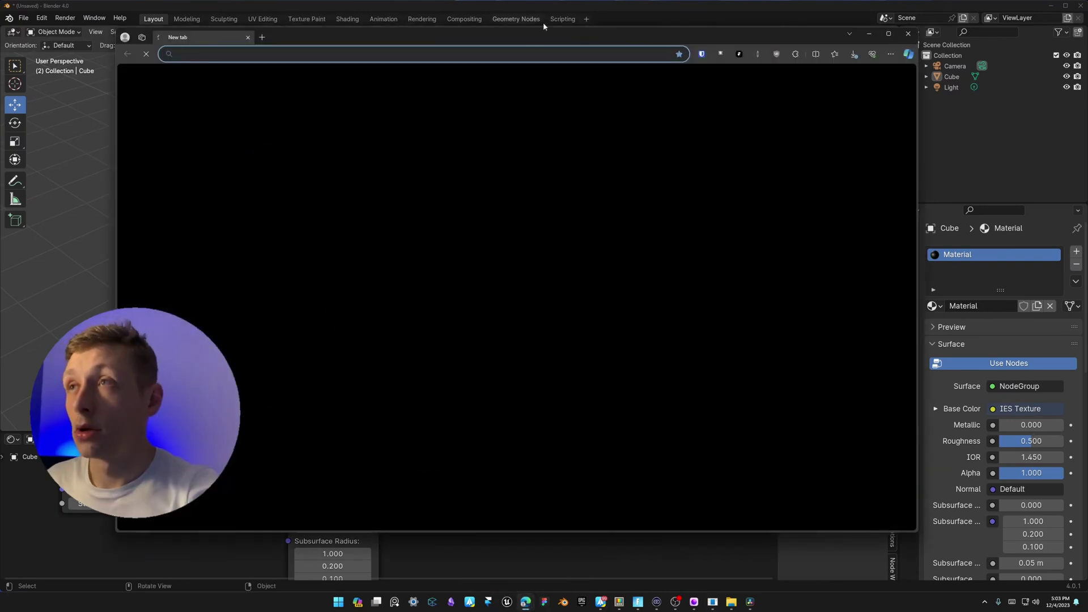
{"action": "left_click_drag", "start_coordinate": [543, 26], "coordinate": [618, 65]}
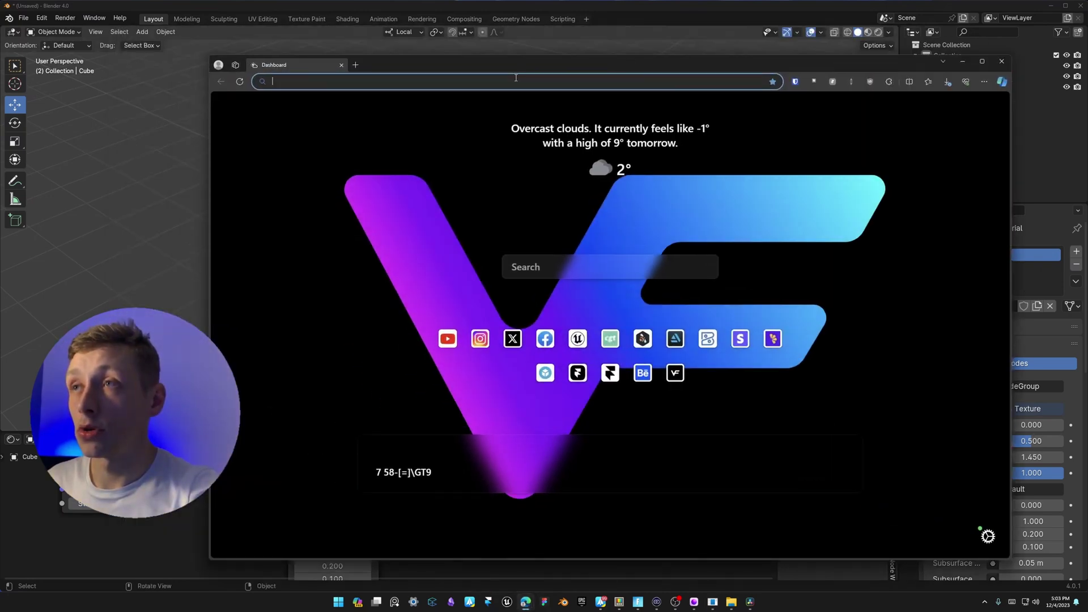
{"action": "type", "text": "machin3"}
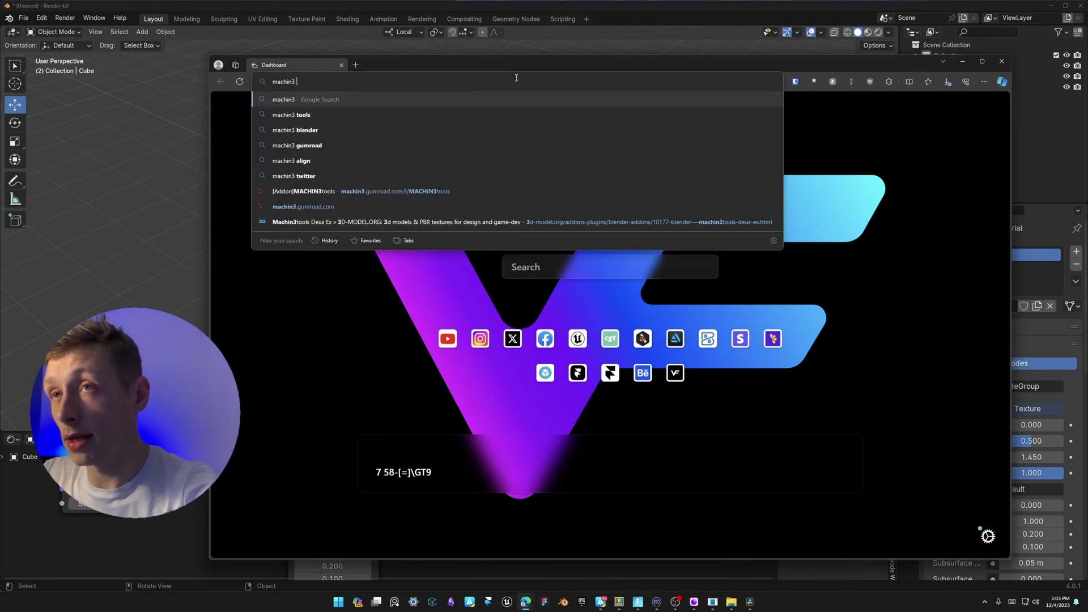
{"action": "type", "text": " tools"}
{"action": "key", "text": "Return"}
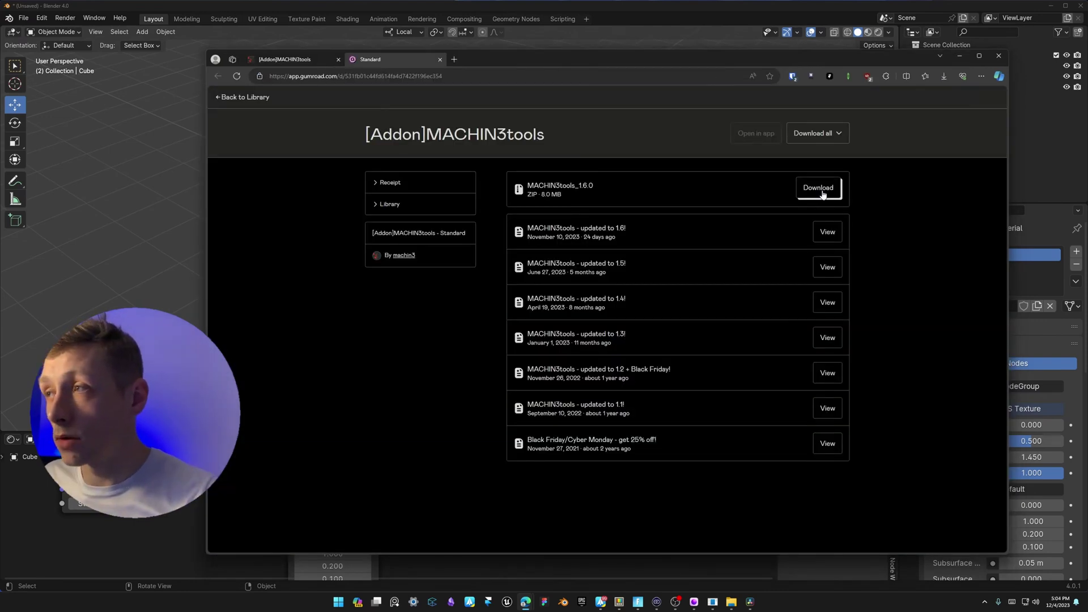
{"action": "left_click_drag", "start_coordinate": [507, 59], "coordinate": [457, 76]}
{"action": "left_click", "coordinate": [771, 207]}
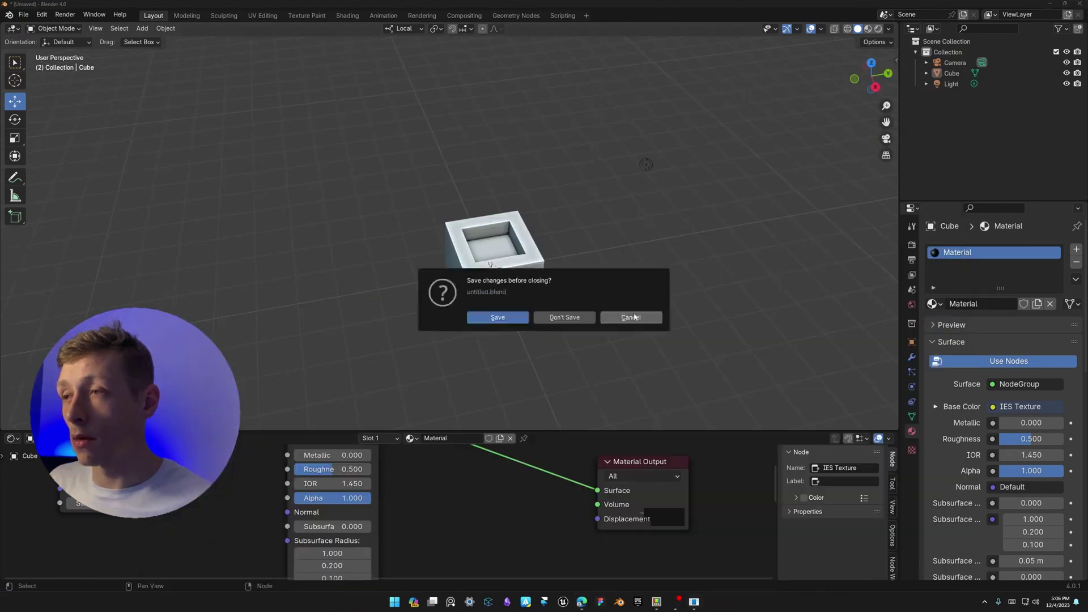
Keep Blender open, install the add-on from MACHIN3tools_1.6.0 (1).zip in the preferences, and enable it.
{"action": "left_click", "coordinate": [635, 317]}
{"action": "middle_click_drag", "start_coordinate": [313, 114], "coordinate": [391, 142]}
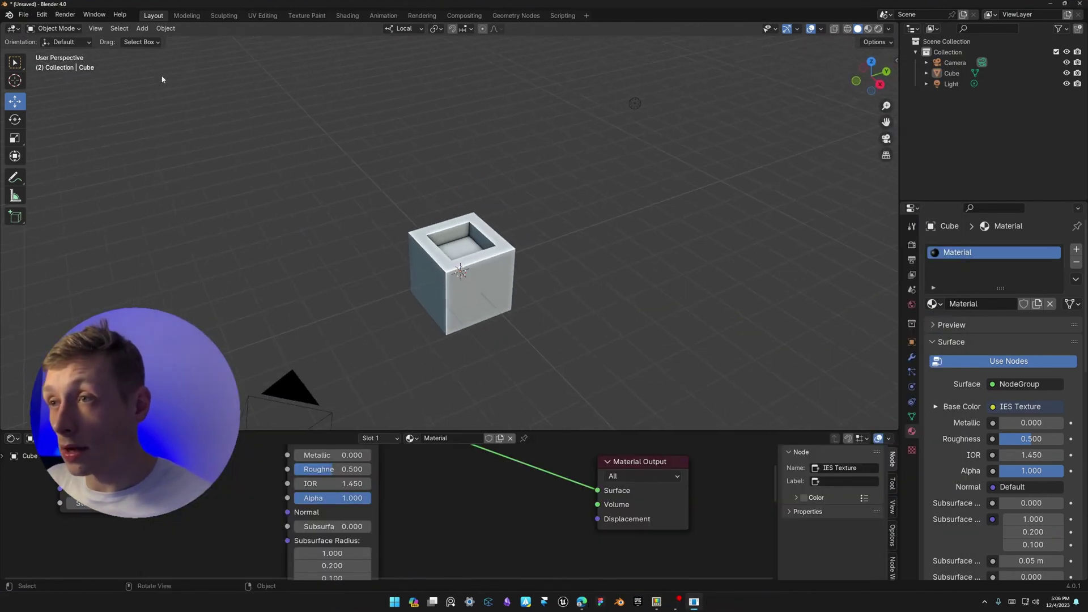
{"action": "left_click", "coordinate": [41, 16]}
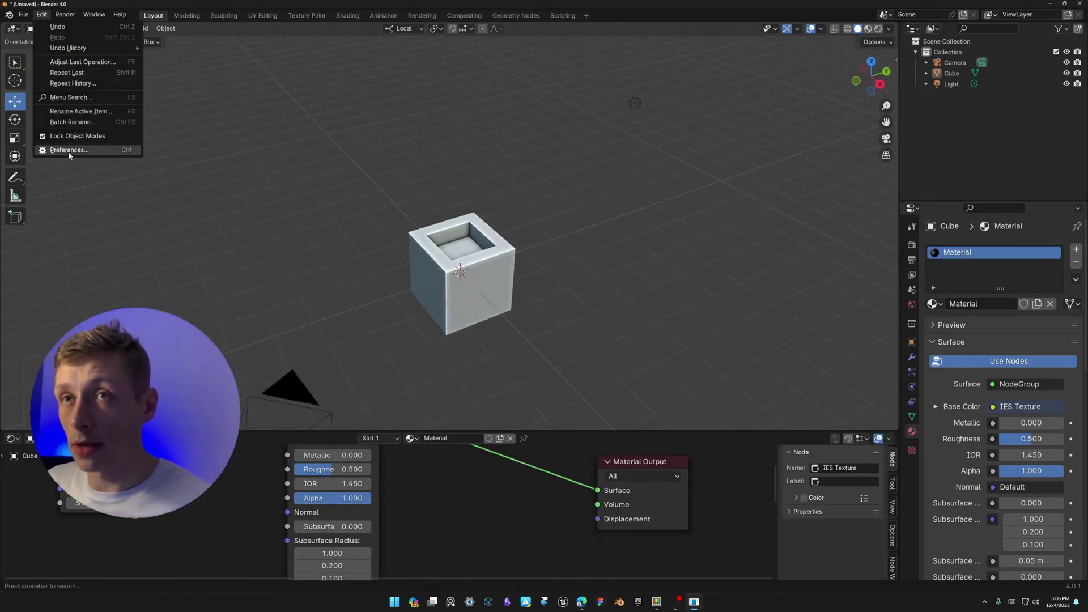
{"action": "left_click", "coordinate": [69, 151]}
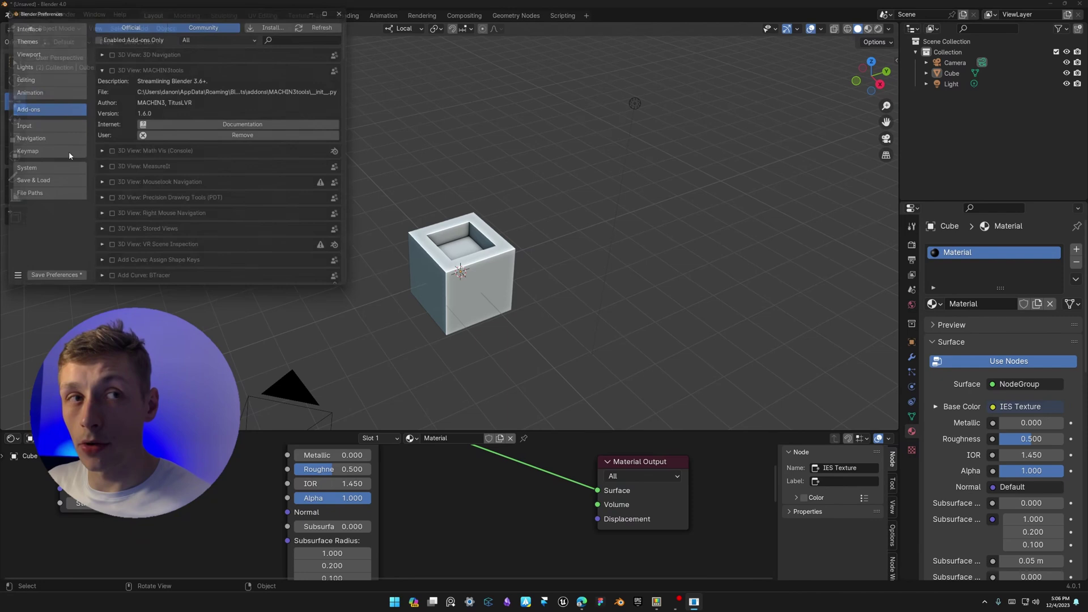
{"action": "left_click", "coordinate": [285, 21]}
{"action": "double_click", "coordinate": [164, 53]}
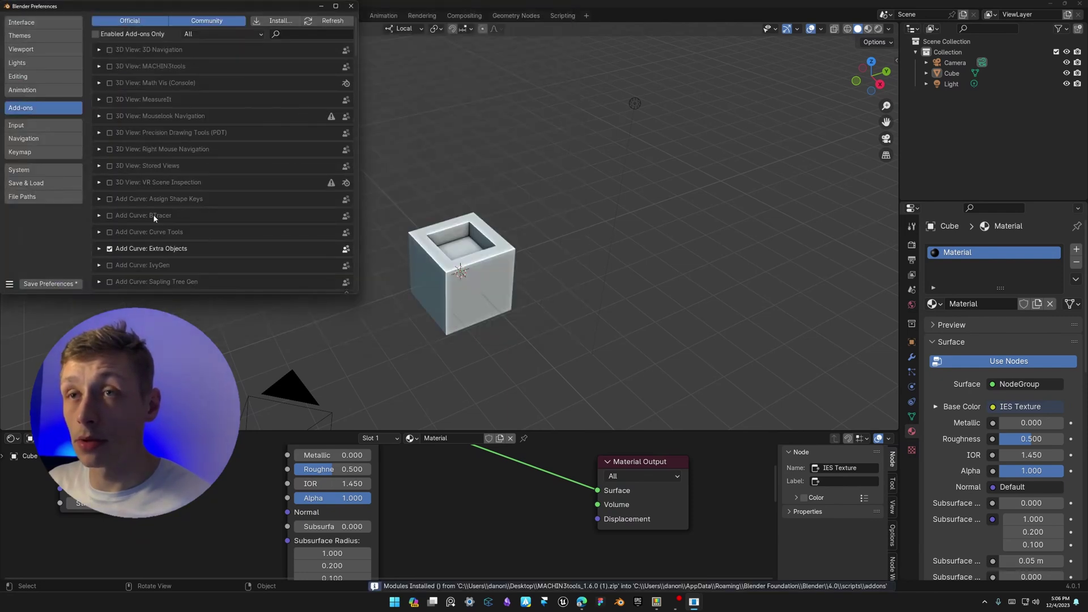
{"action": "left_click", "coordinate": [110, 66]}
Expand the MACHIN3tools settings, widen the preferences window, and activate Save Pie and Cursor and Origin Pie.
{"action": "left_click", "coordinate": [99, 66]}
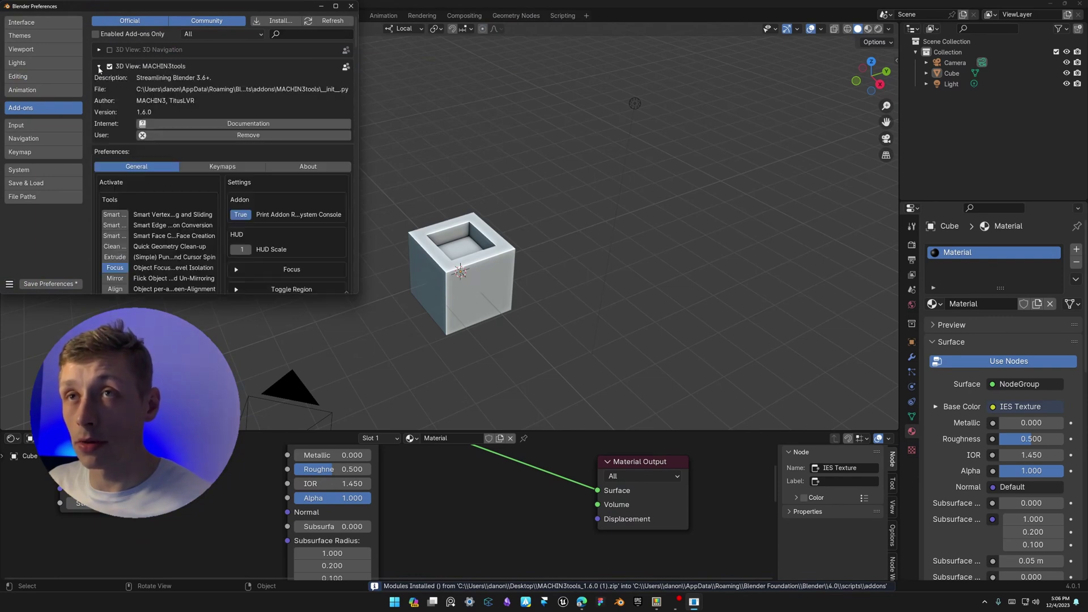
{"action": "scroll", "coordinate": [229, 89], "scroll_direction": "down", "scroll_amount": 2}
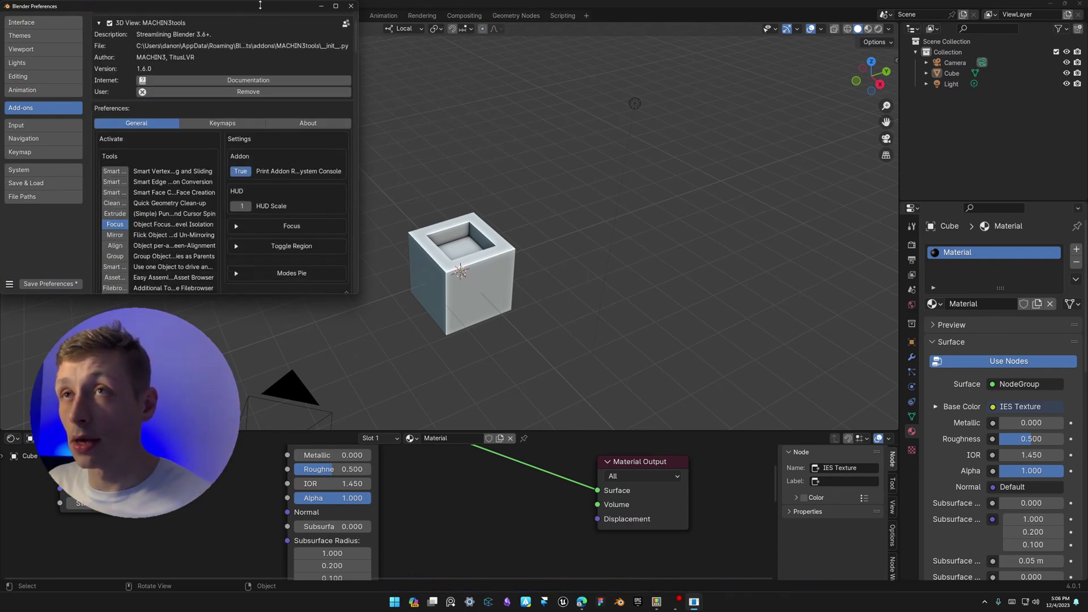
{"action": "left_click_drag", "start_coordinate": [227, 5], "coordinate": [479, 67]}
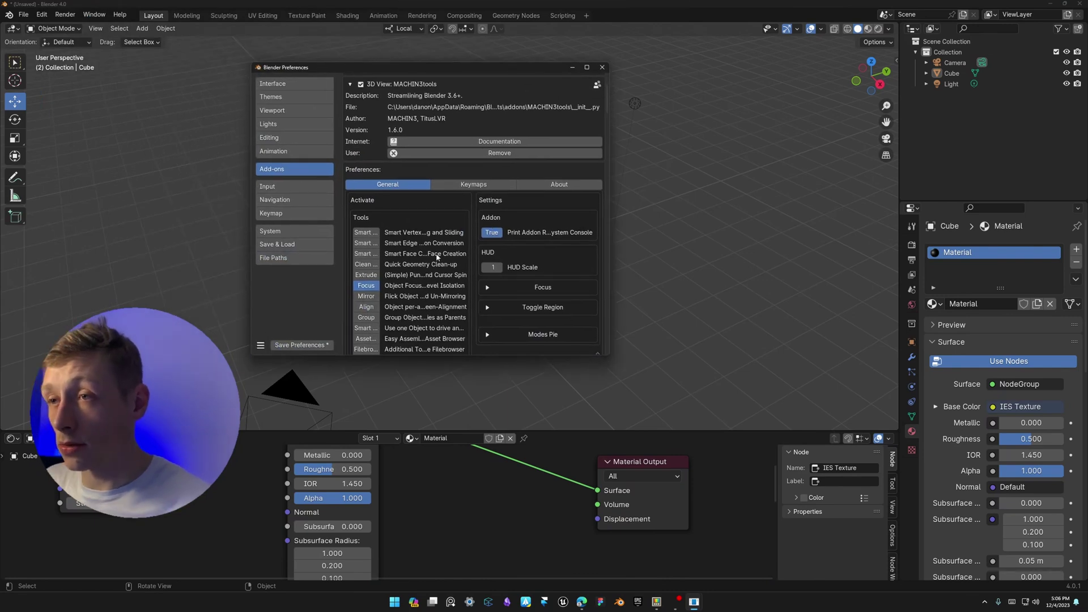
{"action": "scroll", "coordinate": [492, 231], "scroll_direction": "down", "scroll_amount": 15}
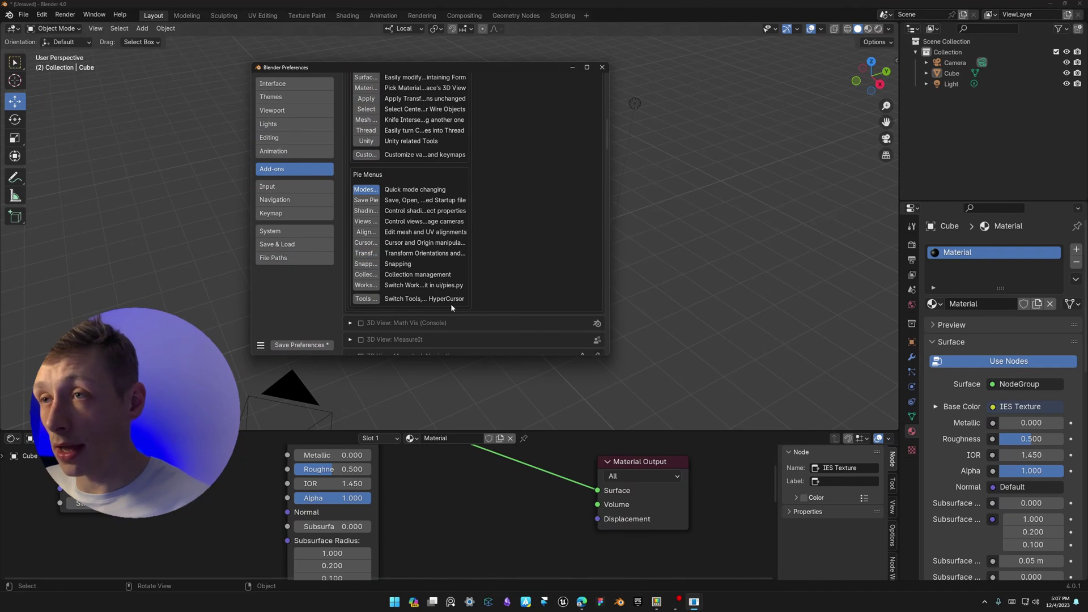
{"action": "left_click_drag", "start_coordinate": [613, 267], "coordinate": [989, 266]}
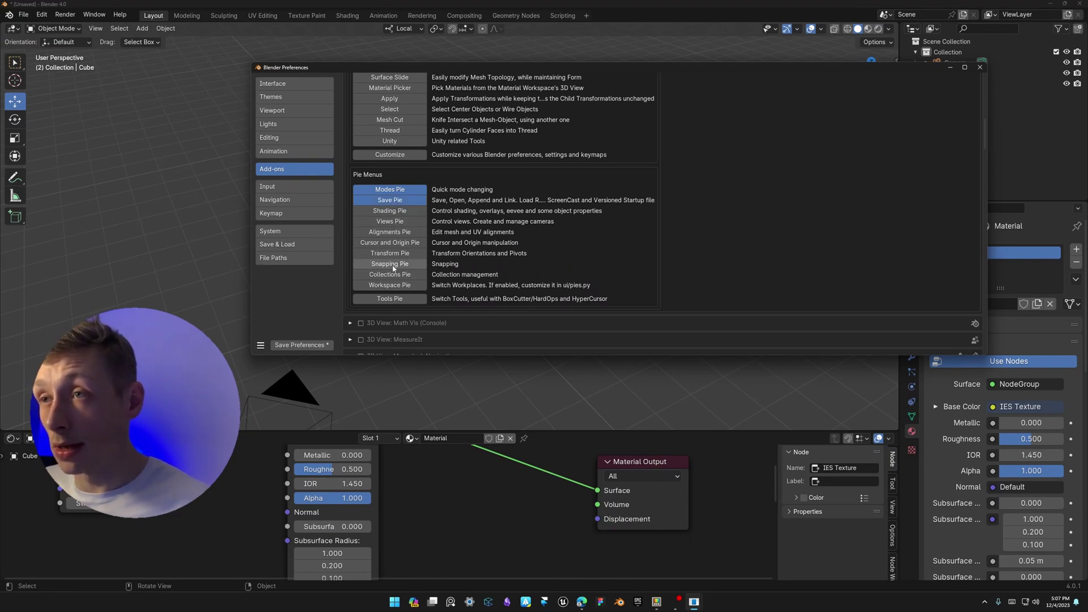
{"action": "left_click", "coordinate": [397, 244]}
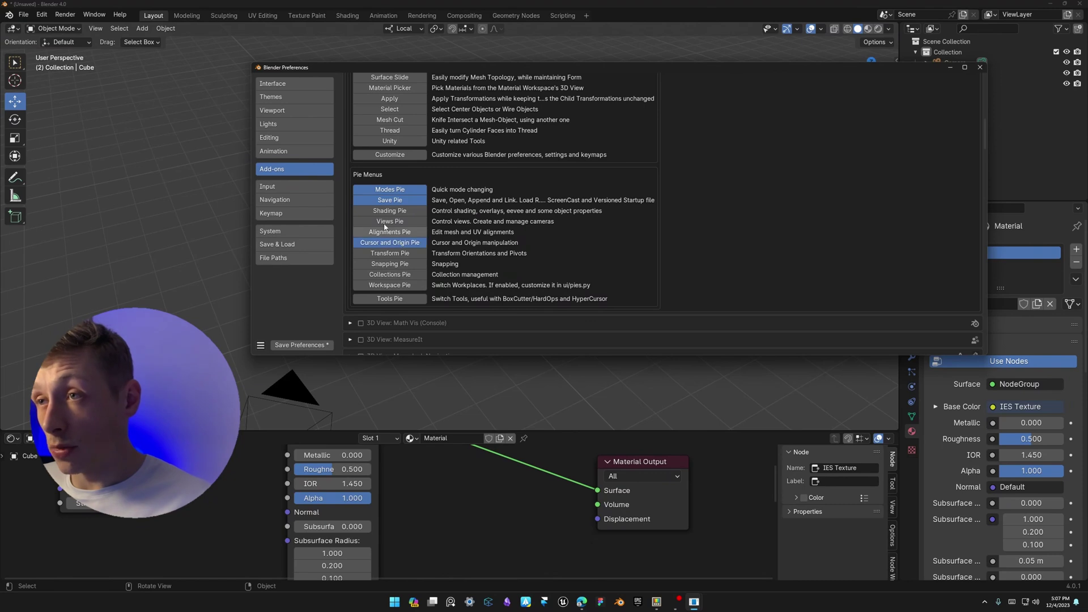
Activate Shading Pie among the MACHIN3tools pie menus and minimize the preferences window.
{"action": "left_click", "coordinate": [400, 212]}
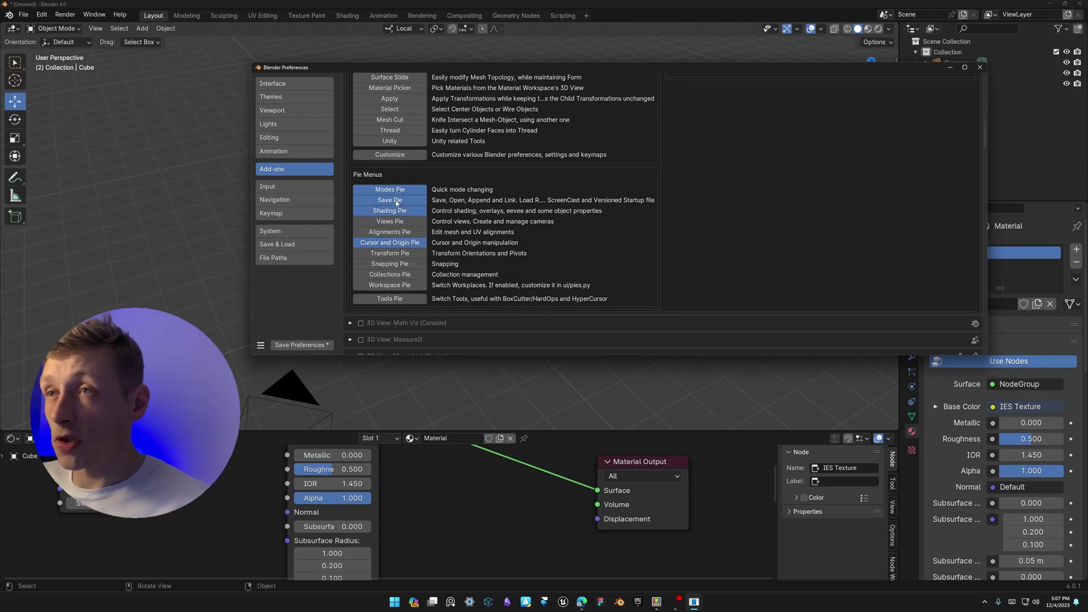
{"action": "scroll", "coordinate": [396, 203], "scroll_direction": "up", "scroll_amount": 8}
{"action": "scroll", "coordinate": [435, 172], "scroll_direction": "down", "scroll_amount": 9}
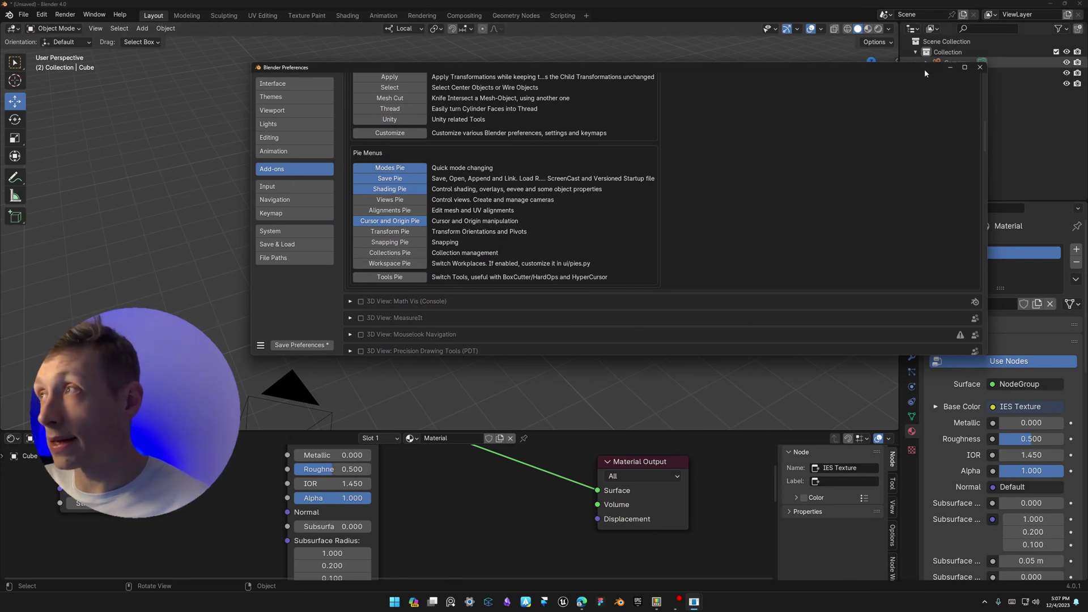
{"action": "left_click", "coordinate": [950, 67]}
Switch the cube to face selection with the Modes pie and try the pie again on the cube.
{"action": "key", "text": "Tab"}
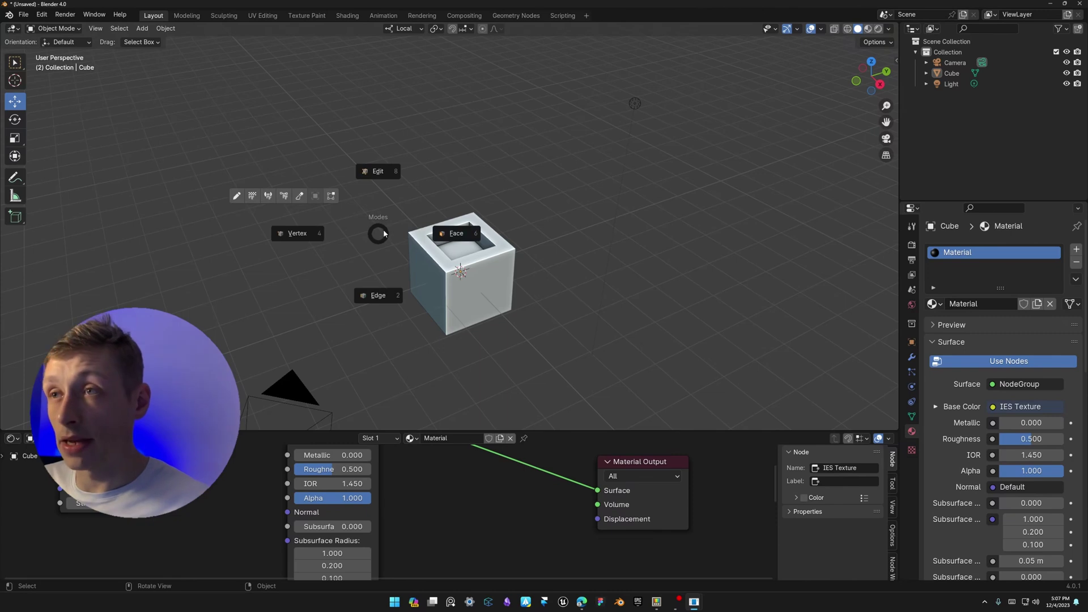
{"action": "left_click", "coordinate": [494, 239]}
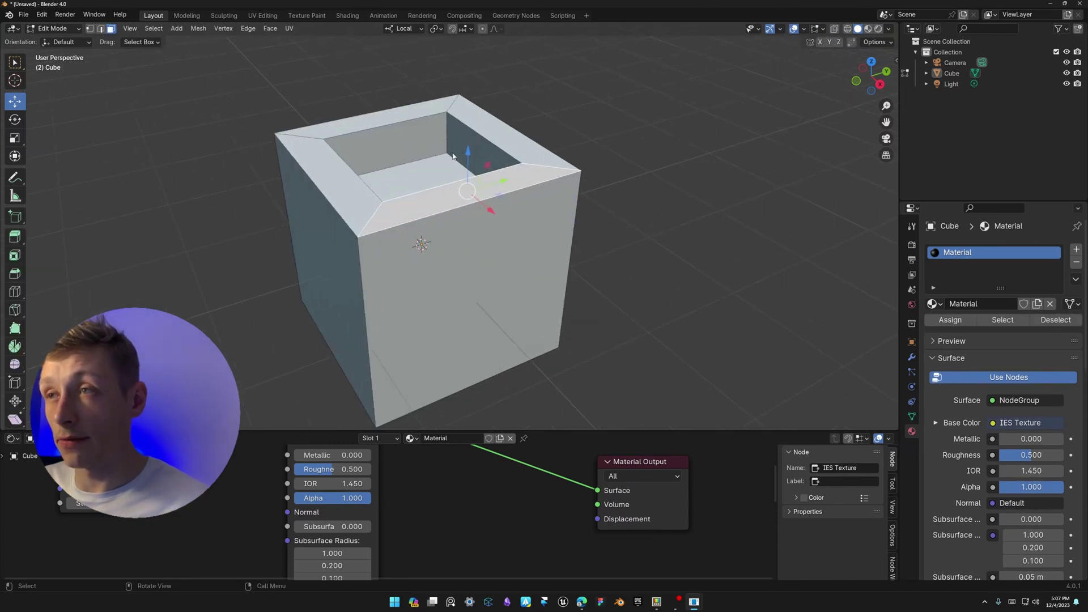
{"action": "middle_click_drag", "start_coordinate": [453, 156], "coordinate": [484, 172]}
{"action": "key", "text": "Tab"}
{"action": "left_click", "coordinate": [407, 213]}
{"action": "scroll", "coordinate": [433, 247], "scroll_direction": "down", "scroll_amount": 7}
{"action": "scroll", "coordinate": [426, 245], "scroll_direction": "up", "scroll_amount": 5}
Switch the cube to vertex selection with the Modes pie and return it to Object Mode.
{"action": "key", "text": "Tab"}
{"action": "left_click", "coordinate": [349, 245]}
{"action": "scroll", "coordinate": [439, 245], "scroll_direction": "down", "scroll_amount": 5}
{"action": "scroll", "coordinate": [439, 245], "scroll_direction": "up", "scroll_amount": 5}
{"action": "middle_click_drag", "start_coordinate": [456, 253], "coordinate": [433, 250]}
{"action": "key", "text": "Tab"}
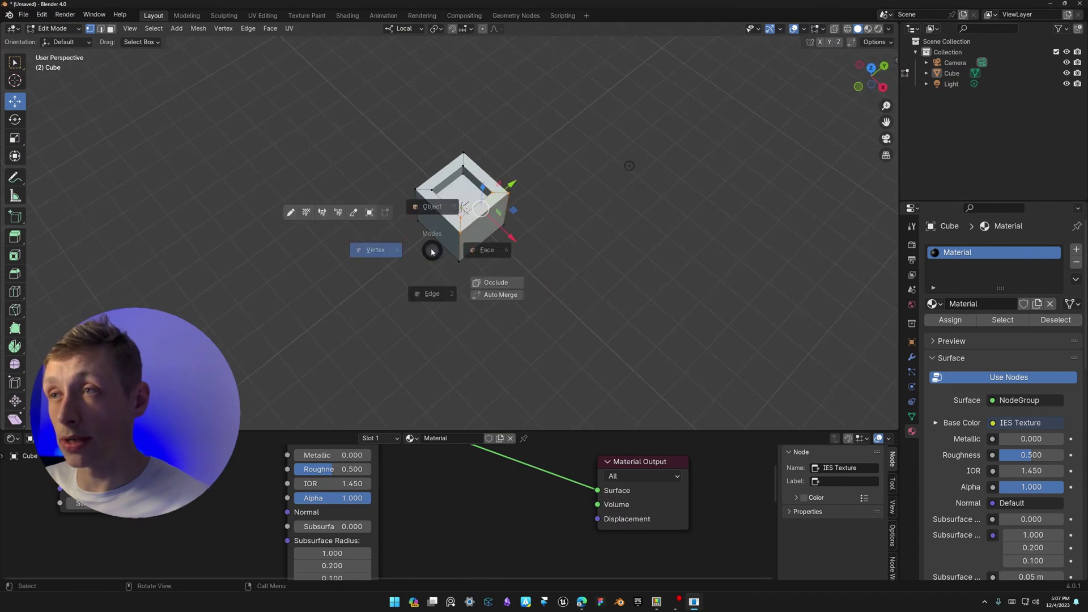
{"action": "key", "text": "Tab"}
{"action": "key", "text": "Tab"}
{"action": "key", "text": "Tab"}
{"action": "scroll", "coordinate": [474, 189], "scroll_direction": "up", "scroll_amount": 6}
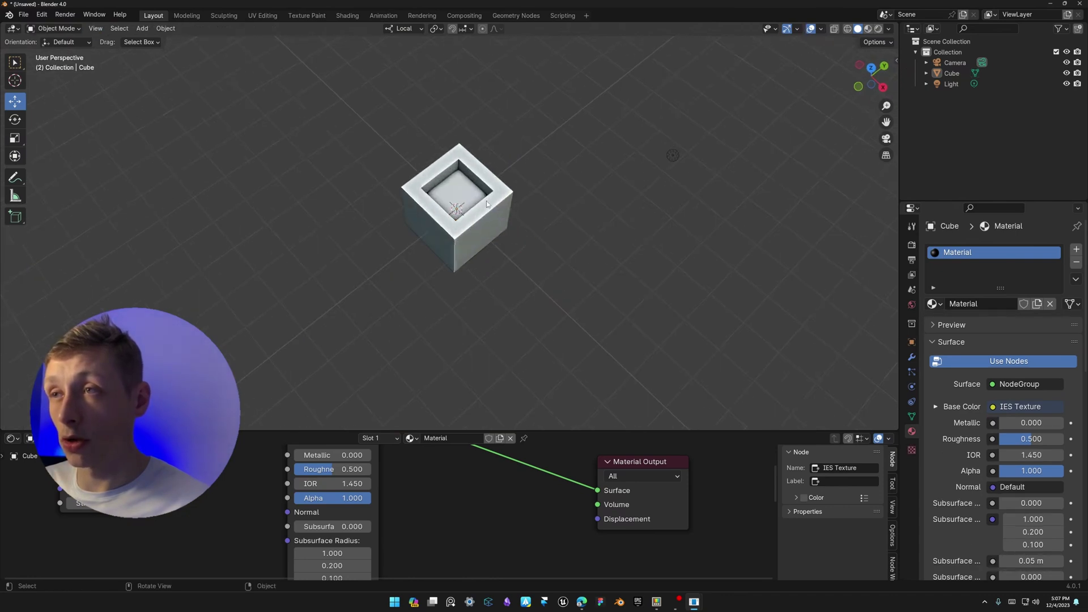
Put the cube into face selection, bring it back to Object Mode through the Modes pie, and select the cube.
{"action": "middle_click_drag", "start_coordinate": [488, 218], "coordinate": [428, 289]}
{"action": "scroll", "coordinate": [464, 187], "scroll_direction": "down", "scroll_amount": 3}
{"action": "key", "text": "Tab"}
{"action": "middle_click_drag", "start_coordinate": [499, 284], "coordinate": [430, 232]}
{"action": "left_click_drag", "start_coordinate": [425, 233], "coordinate": [386, 241]}
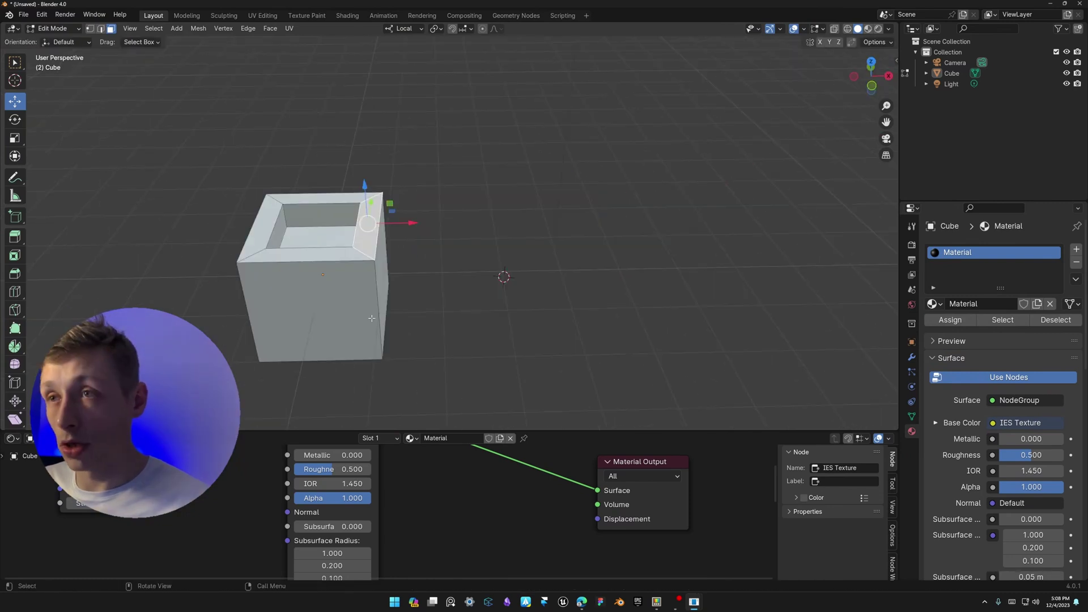
{"action": "key", "text": "ctrl+Tab"}
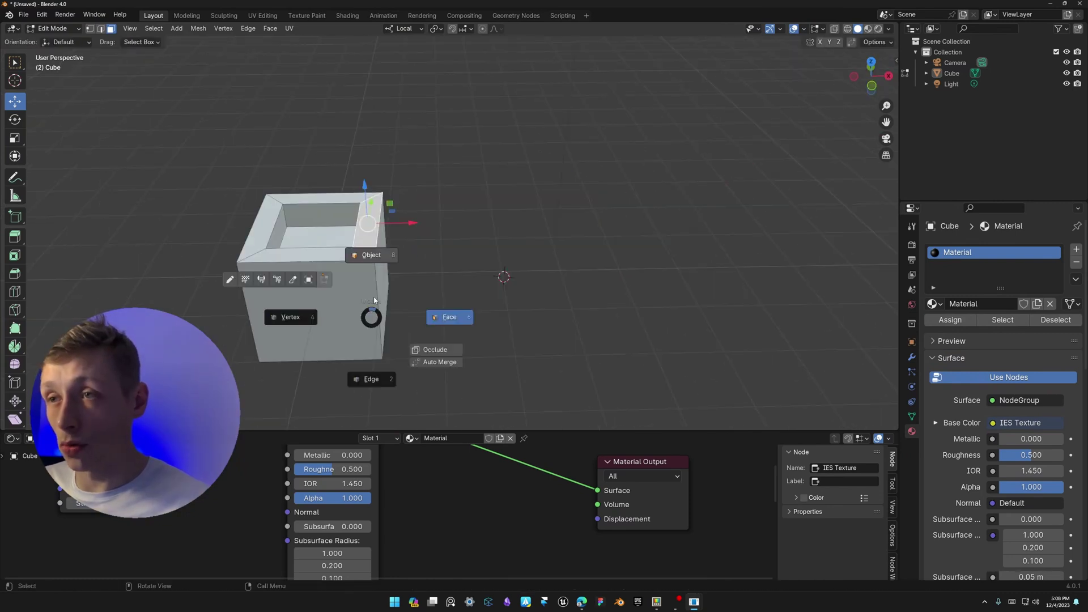
{"action": "left_click", "coordinate": [365, 199]}
{"action": "left_click", "coordinate": [367, 269]}
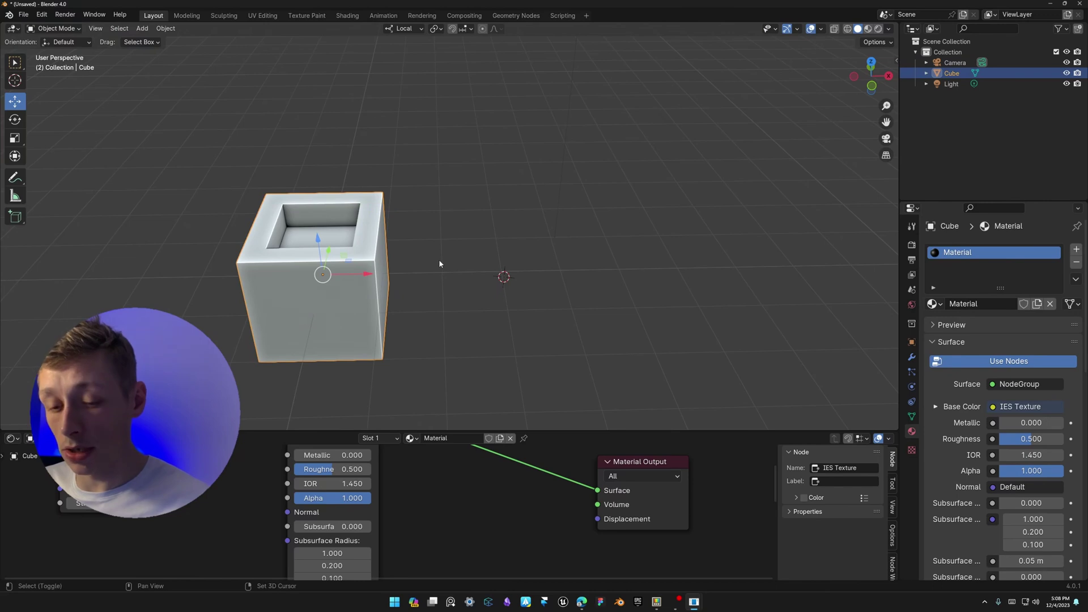
Compare the Cursor and Origin pie with Blender's default Snap pie by disabling the MACHIN3tools add-on in the preferences.
{"action": "key", "text": "shift+s"}
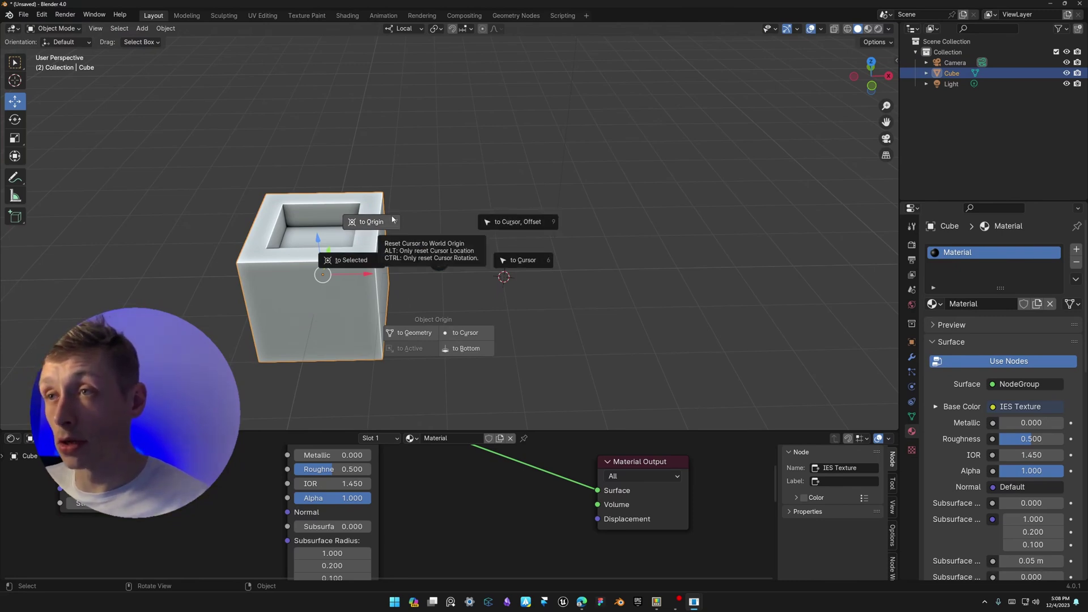
{"action": "key", "text": "Escape"}
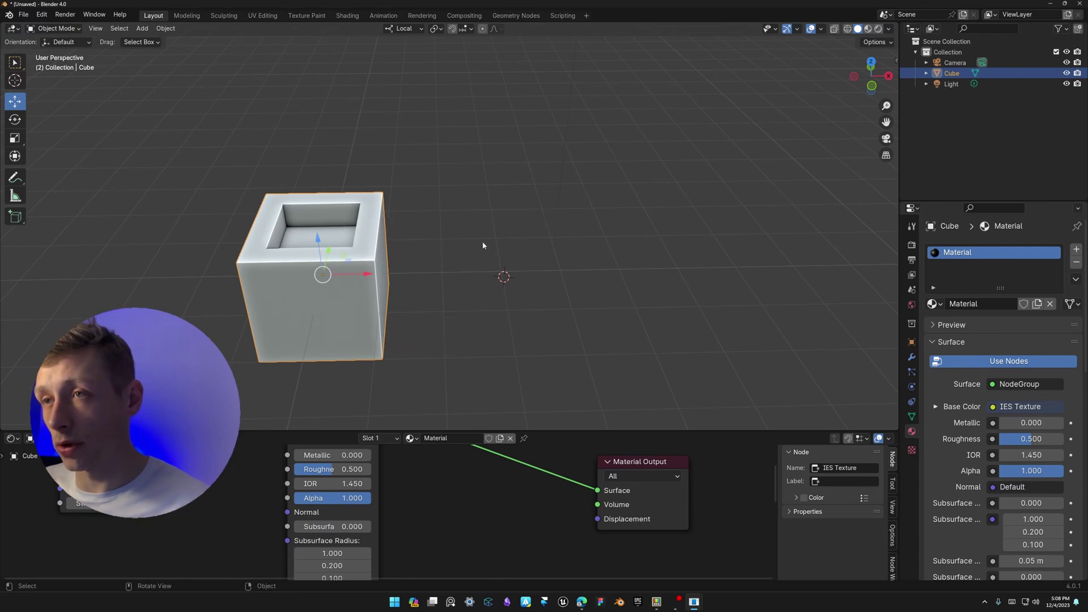
{"action": "left_click", "coordinate": [43, 13]}
{"action": "left_click", "coordinate": [57, 151]}
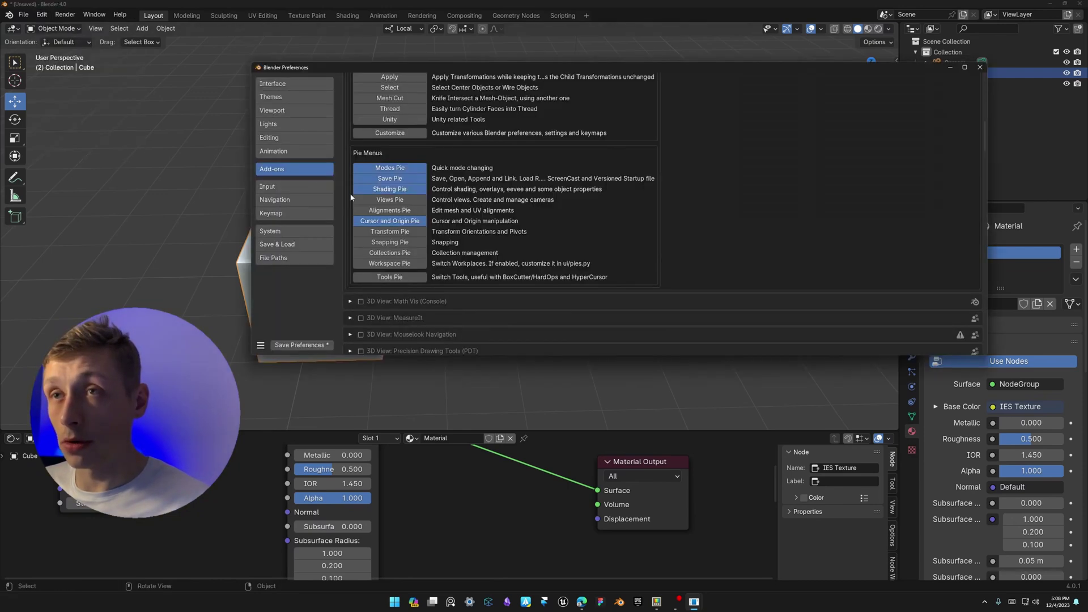
{"action": "scroll", "coordinate": [463, 174], "scroll_direction": "up", "scroll_amount": 15}
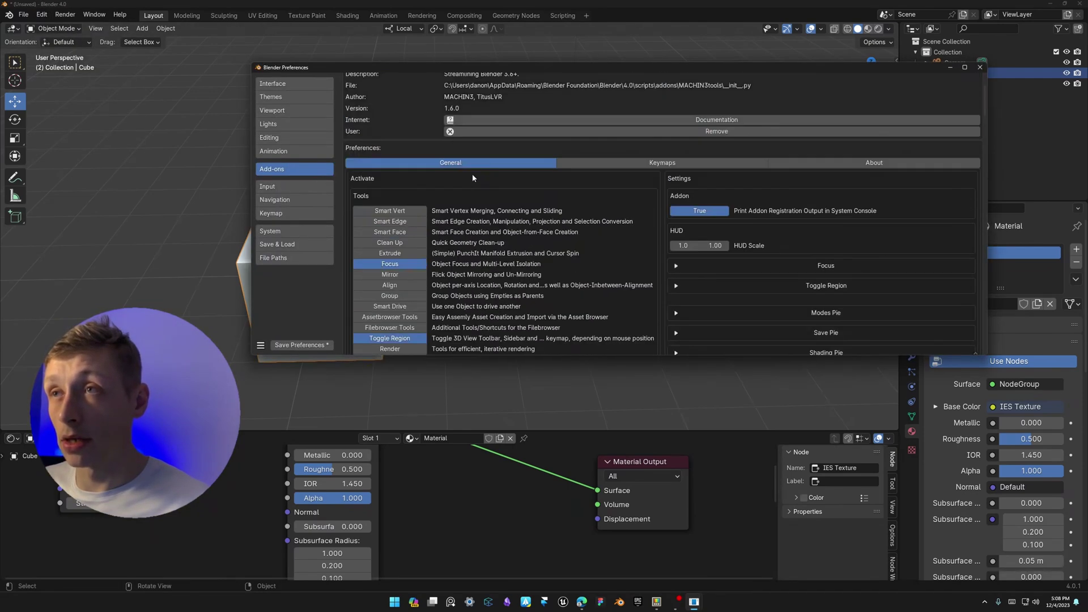
{"action": "left_click", "coordinate": [361, 128]}
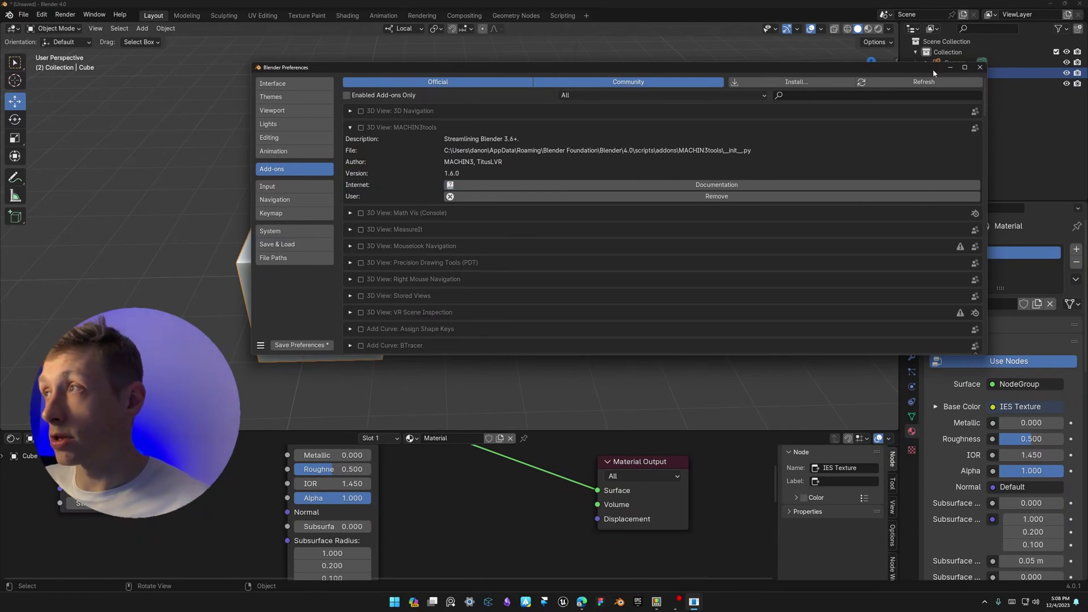
{"action": "left_click", "coordinate": [951, 68]}
{"action": "left_click", "coordinate": [381, 261]}
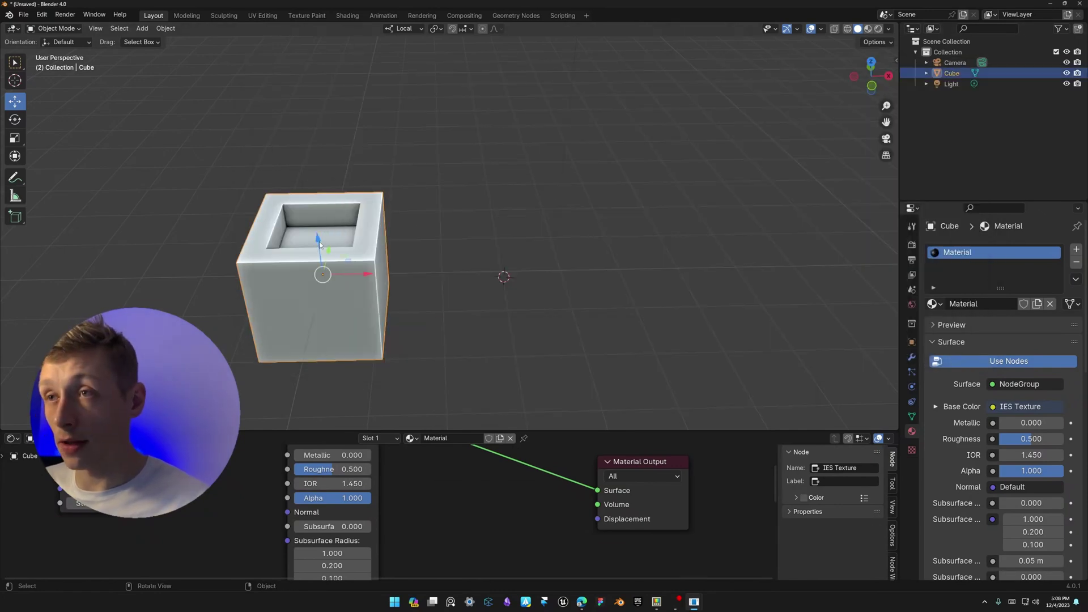
{"action": "key", "text": "shift+s"}
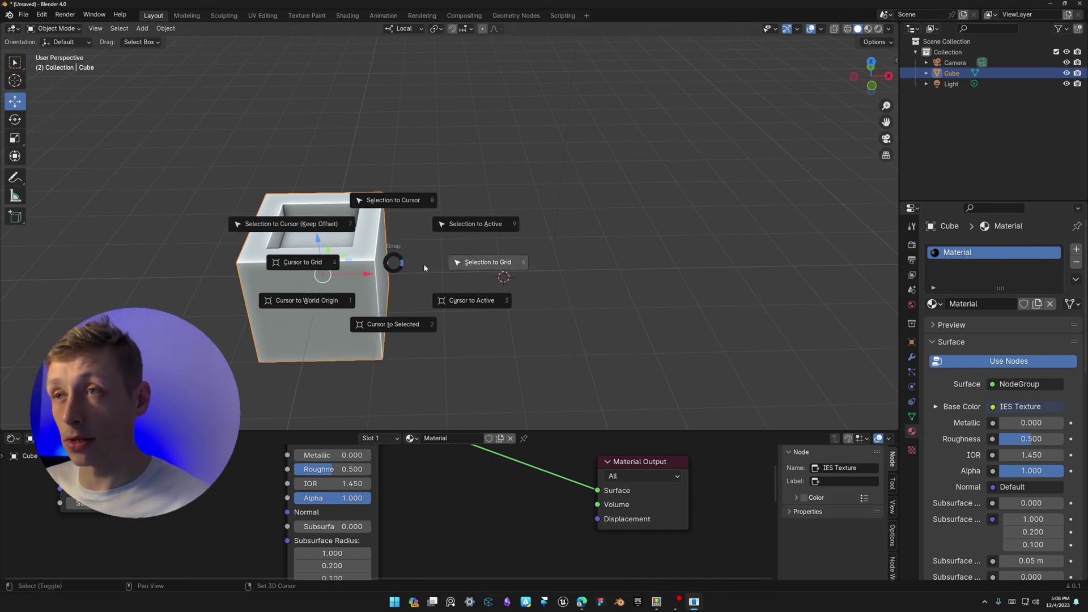
{"action": "key", "text": "Escape"}
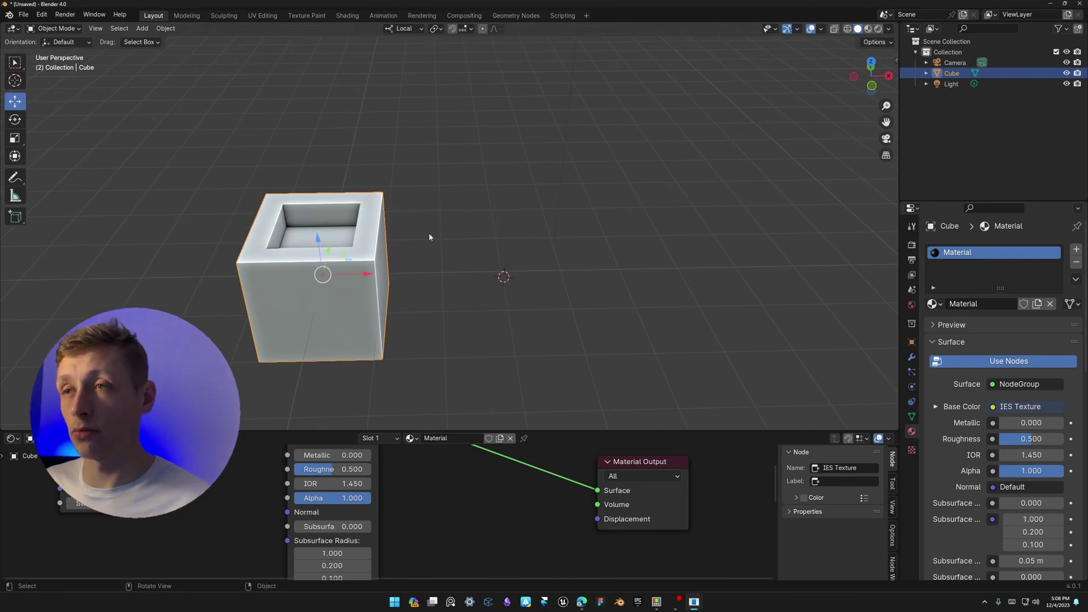
Return to the preferences with MACHIN3tools enabled and all its pie menus active, including Tools Pie, and minimize the window.
{"action": "middle_click_drag", "start_coordinate": [430, 238], "coordinate": [386, 255]}
{"action": "key", "text": "alt+Tab"}
{"action": "left_click", "coordinate": [390, 277]}
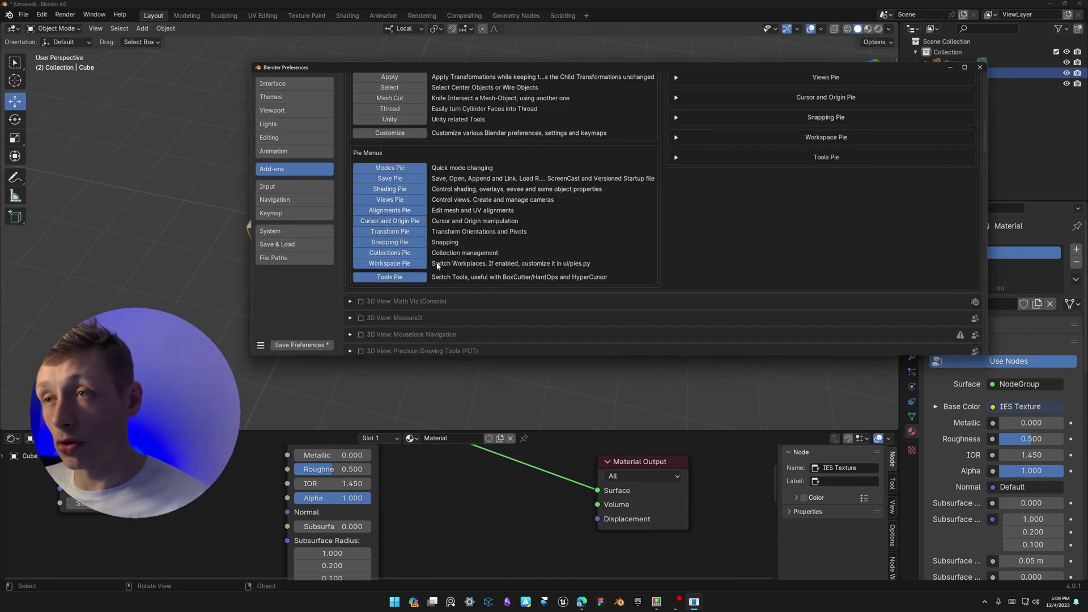
{"action": "left_click", "coordinate": [949, 68]}
Examine the cube's Collections pie and its Add to choices without linking the cube to a collection.
{"action": "middle_click_drag", "start_coordinate": [415, 160], "coordinate": [445, 157]}
{"action": "key", "text": "shift+c"}
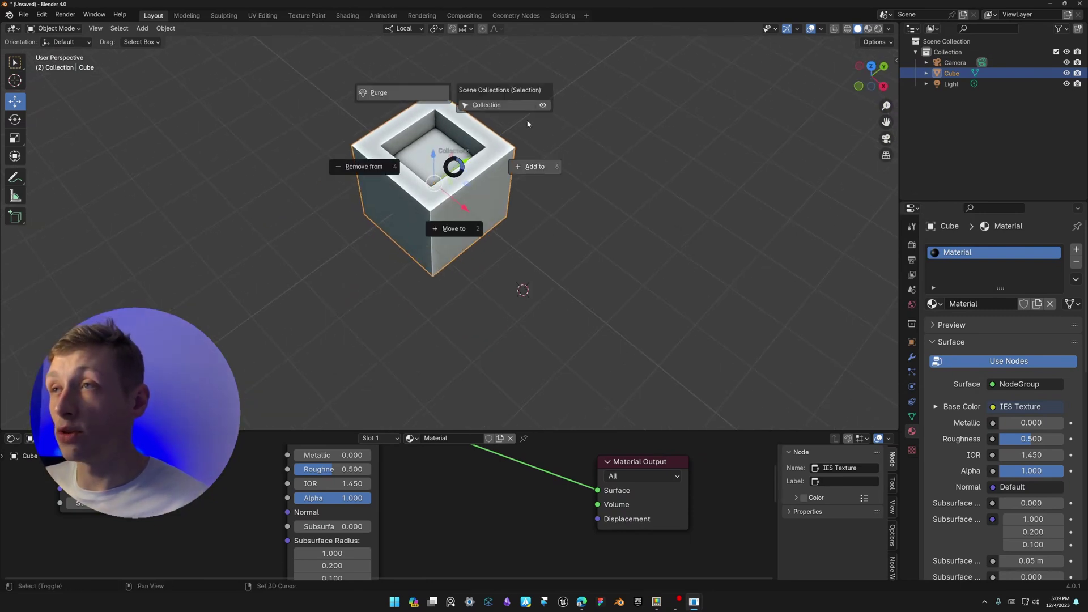
{"action": "left_click", "coordinate": [481, 189]}
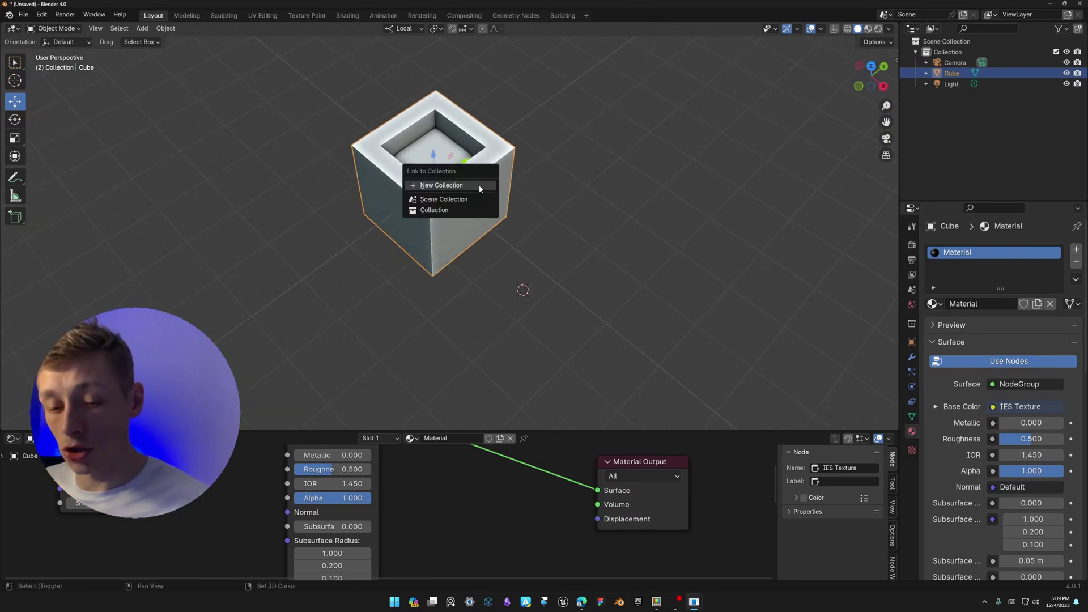
{"action": "key", "text": "Escape"}
Examine the Cursor and Origin pie and the Modes pie on the cube, dismissing each without choosing an entry.
{"action": "middle_click_drag", "start_coordinate": [473, 193], "coordinate": [460, 191]}
{"action": "key", "text": "shift+s"}
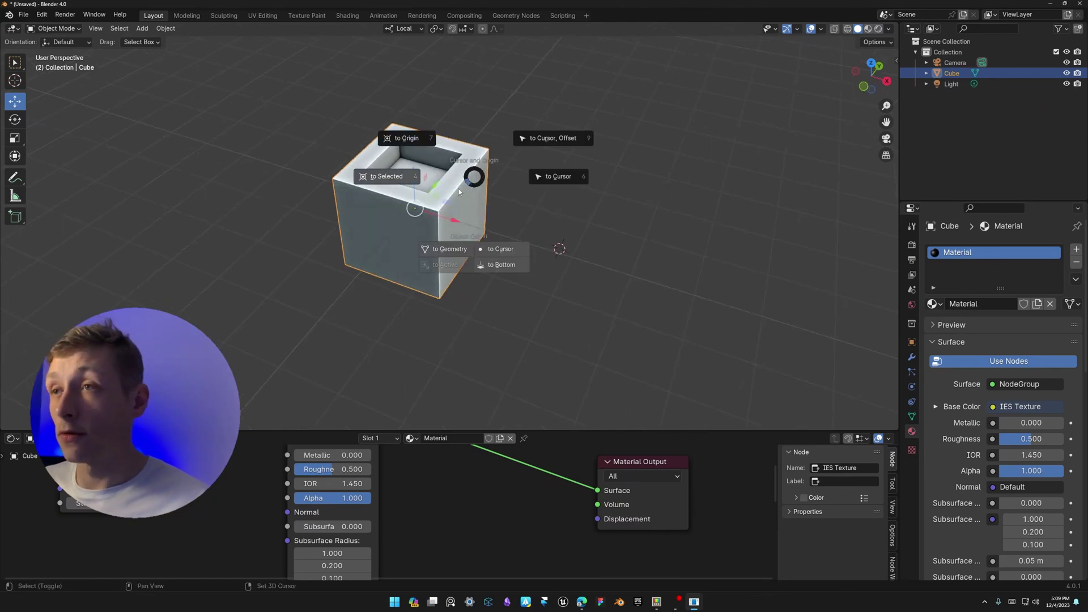
{"action": "key", "text": "Escape"}
{"action": "key", "text": "ctrl+Tab"}
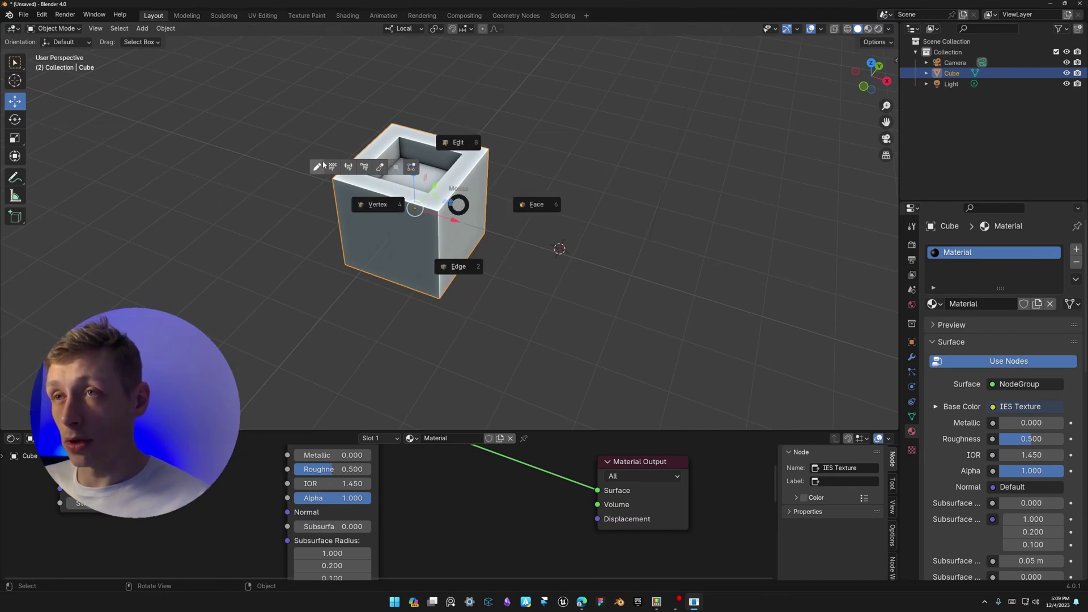
{"action": "key", "text": "Escape"}
{"action": "middle_click_drag", "start_coordinate": [476, 214], "coordinate": [380, 210]}
{"action": "scroll", "coordinate": [453, 238], "scroll_direction": "up", "scroll_amount": 2}
{"action": "scroll", "coordinate": [439, 237], "scroll_direction": "down", "scroll_amount": 3}
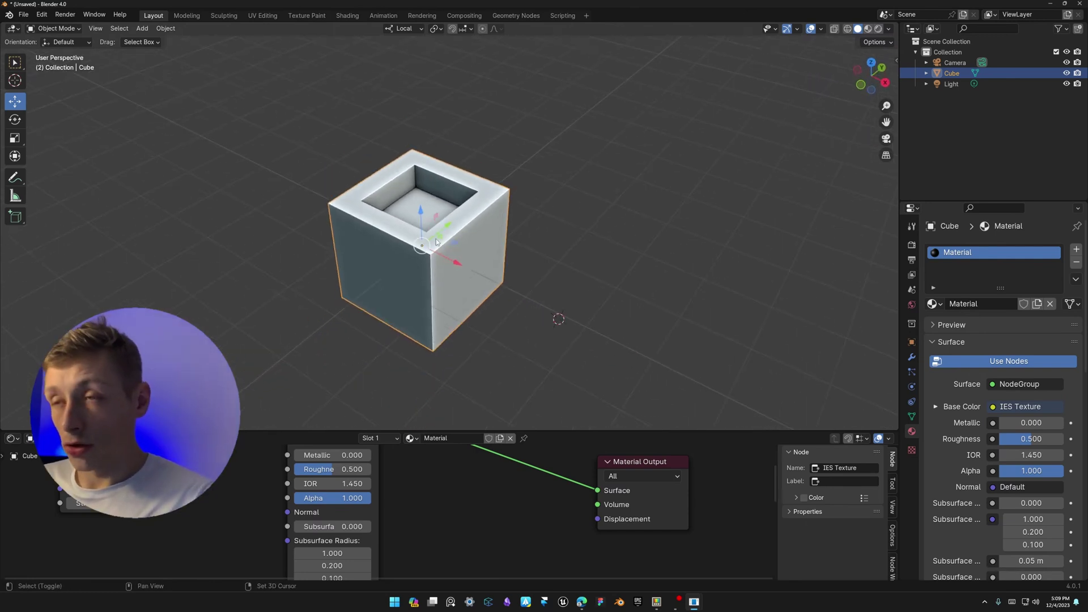
Review the MACHIN3tools tools and settings in the add-on preferences and minimize the window.
{"action": "left_click", "coordinate": [41, 14]}
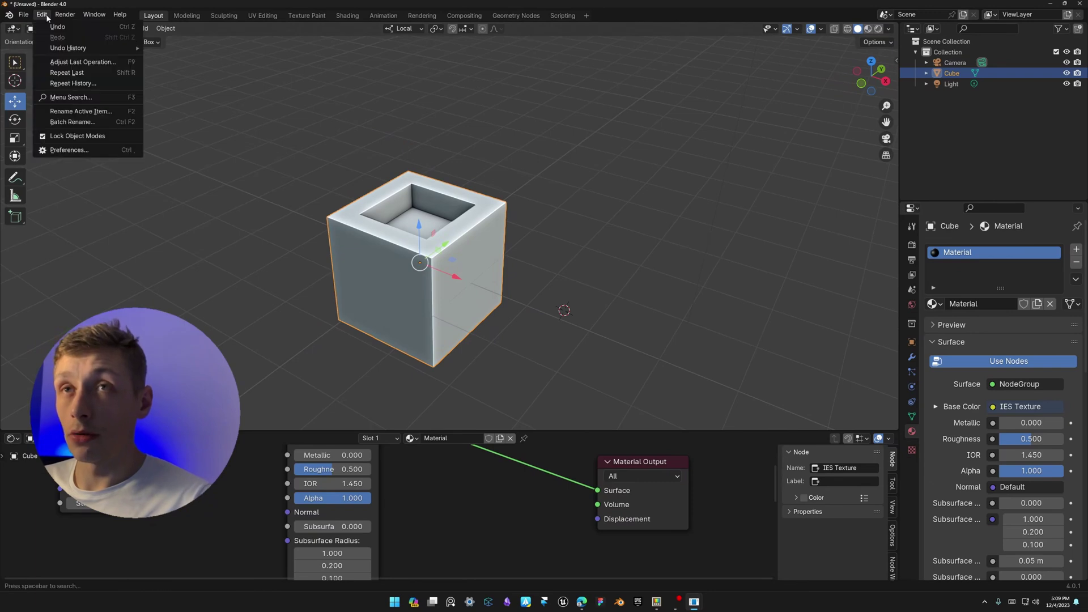
{"action": "left_click", "coordinate": [57, 151]}
{"action": "scroll", "coordinate": [501, 220], "scroll_direction": "up", "scroll_amount": 10}
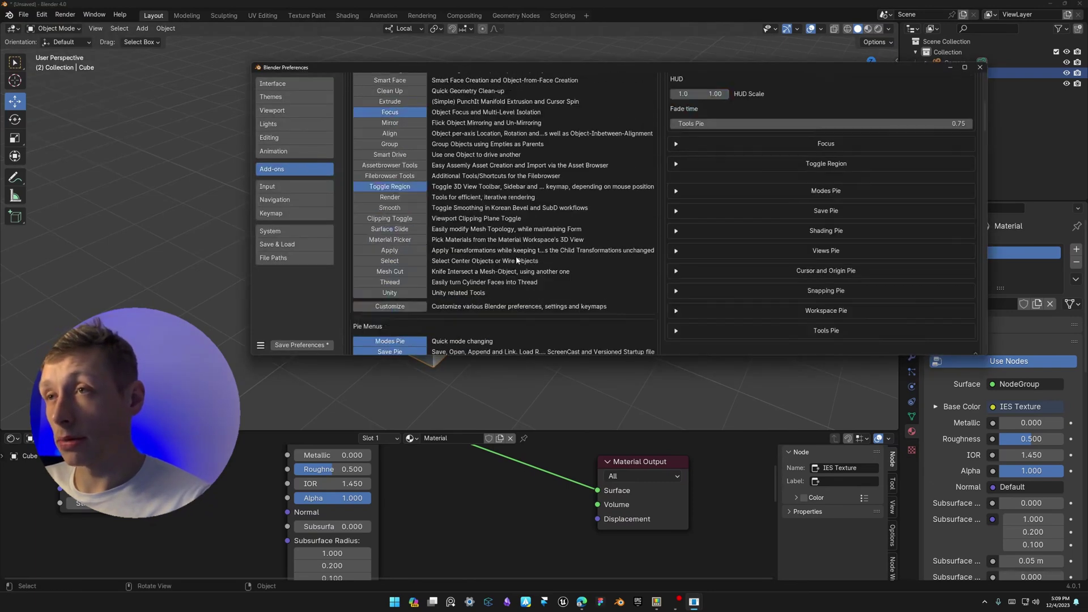
{"action": "scroll", "coordinate": [483, 259], "scroll_direction": "up", "scroll_amount": 3}
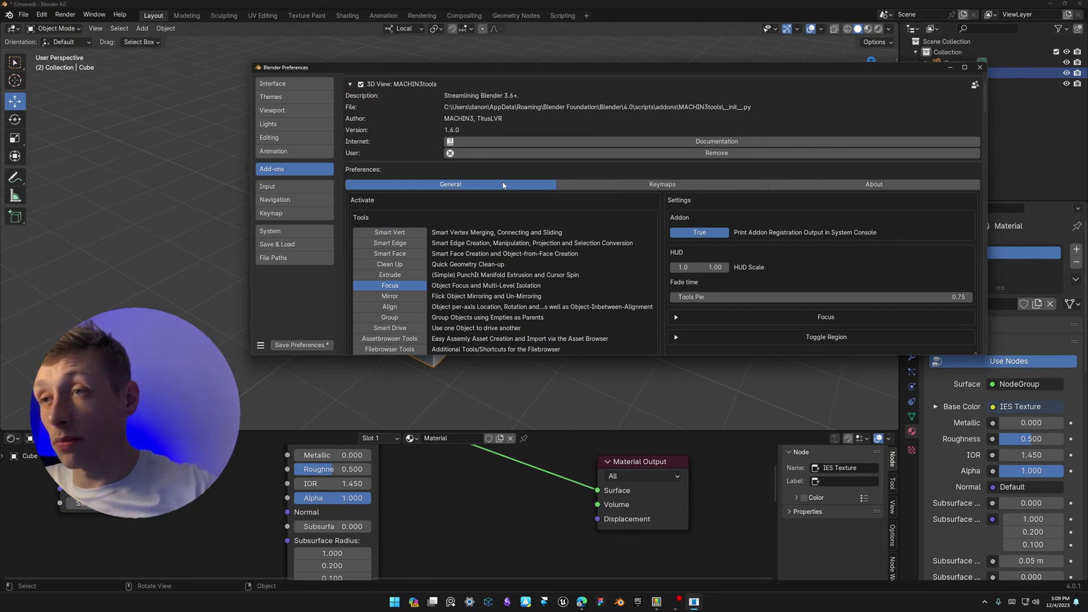
{"action": "scroll", "coordinate": [454, 273], "scroll_direction": "down", "scroll_amount": 3}
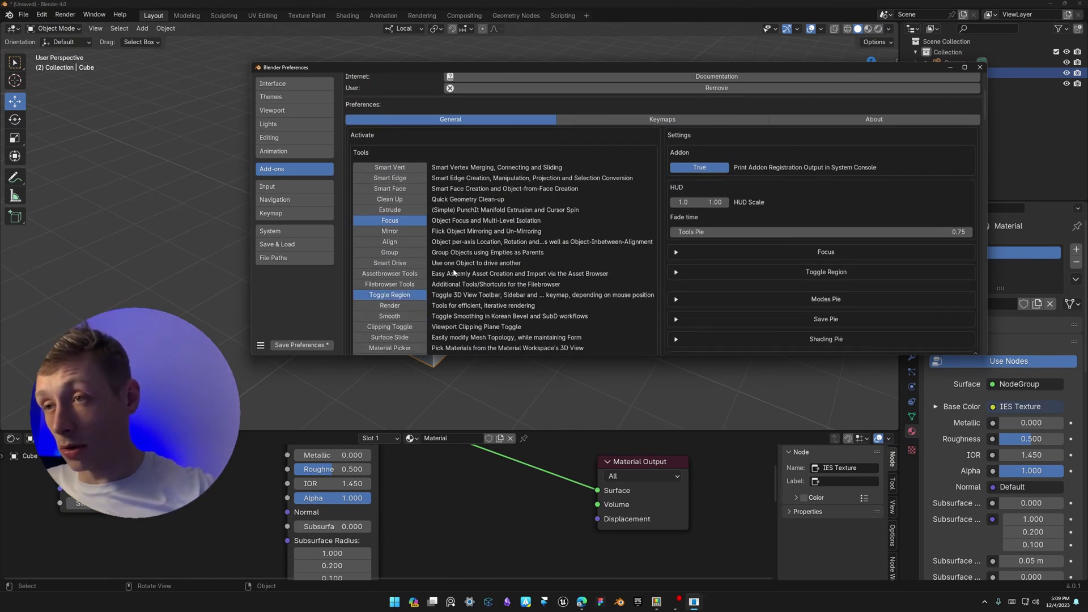
{"action": "scroll", "coordinate": [416, 276], "scroll_direction": "down", "scroll_amount": 4}
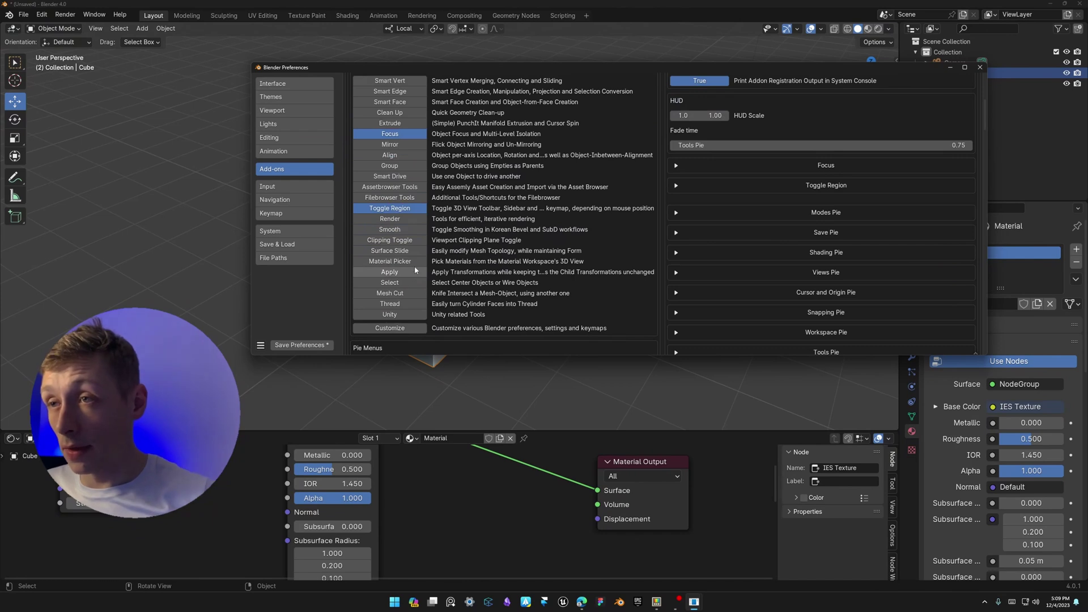
{"action": "scroll", "coordinate": [420, 261], "scroll_direction": "up", "scroll_amount": 9}
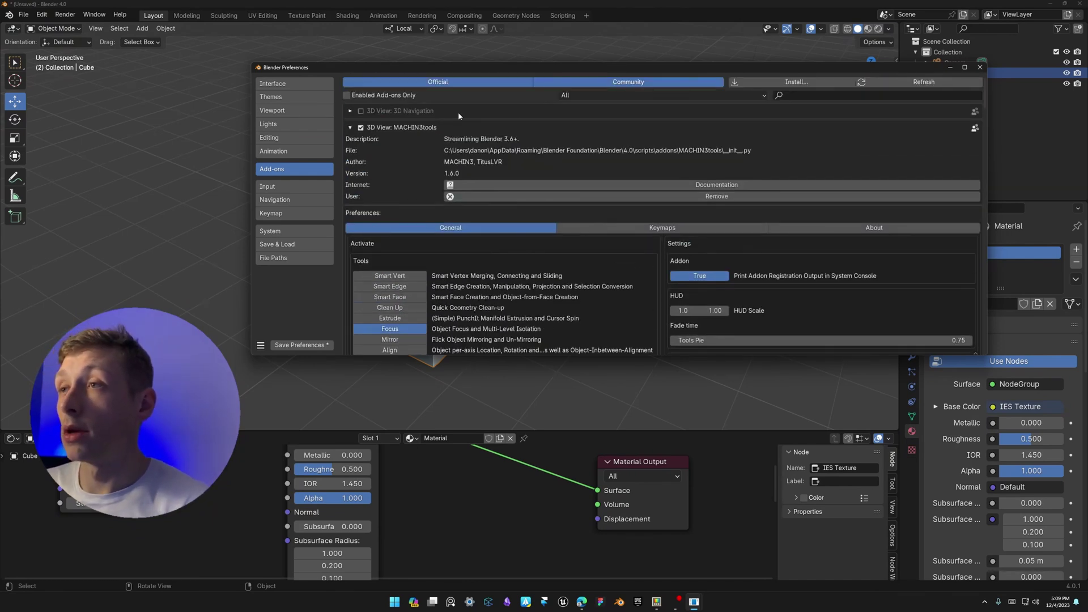
{"action": "left_click", "coordinate": [951, 69]}
Examine the cube's object context menu in the viewport and dismiss it.
{"action": "middle_click_drag", "start_coordinate": [416, 225], "coordinate": [427, 204]}
{"action": "right_click", "coordinate": [432, 277]}
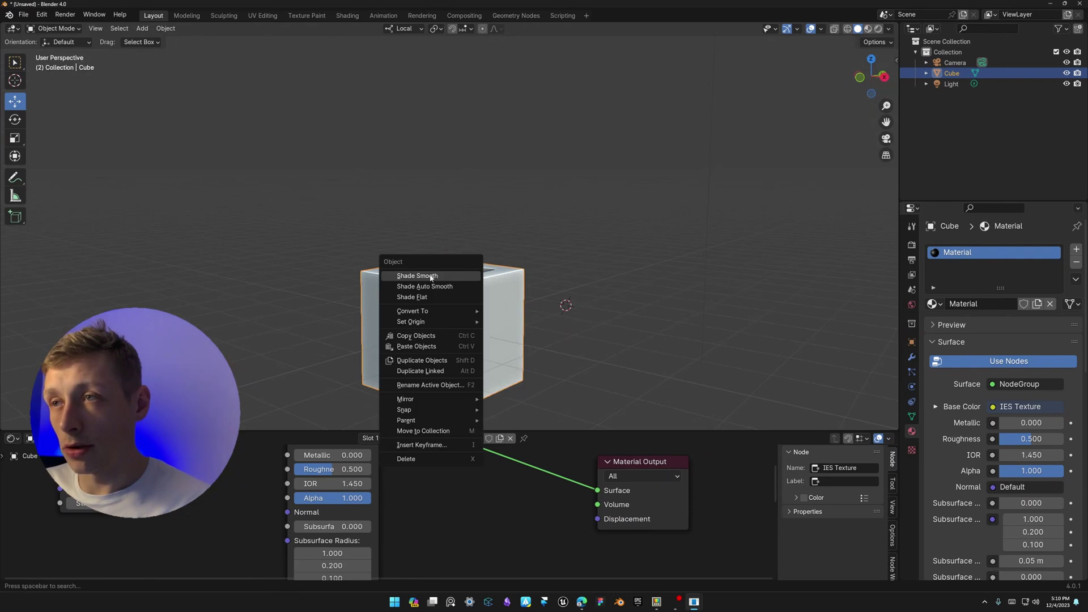
{"action": "key", "text": "alt+a"}
{"action": "middle_click_drag", "start_coordinate": [466, 315], "coordinate": [473, 228]}
{"action": "right_click", "coordinate": [472, 228]}
{"action": "left_click", "coordinate": [518, 201]}
{"action": "middle_click_drag", "start_coordinate": [406, 255], "coordinate": [352, 279], "text": "shift"}
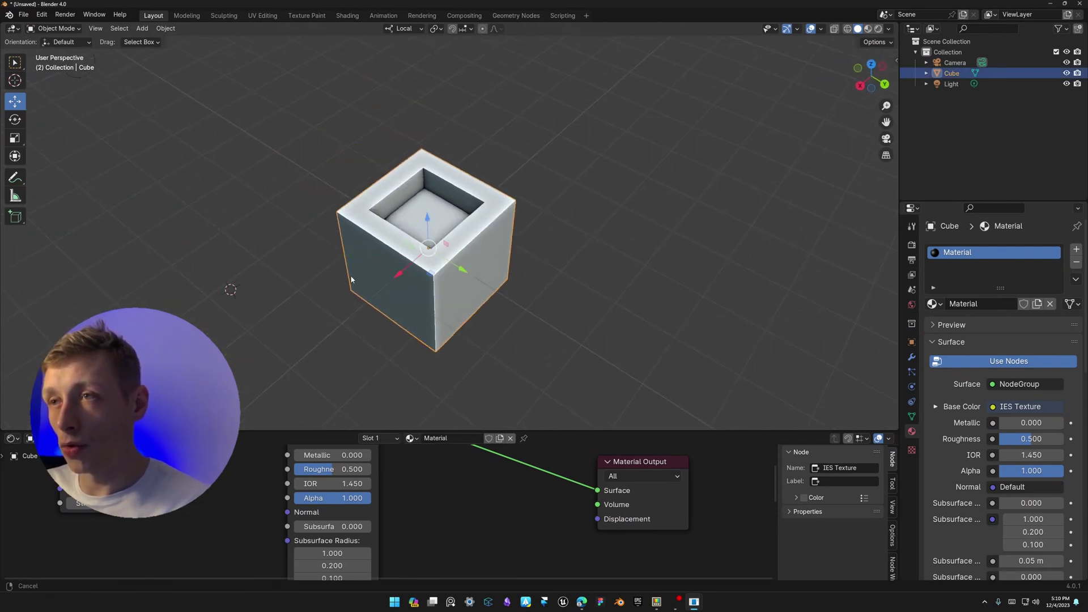
{"action": "middle_click_drag", "start_coordinate": [447, 366], "coordinate": [449, 340]}
Switch to Microsoft Edge, search for "right mouse navigation blender", and open the SpectralVectors RightMouseNavigation page on GitHub.
{"action": "left_click", "coordinate": [582, 599]}
{"action": "left_click", "coordinate": [629, 558]}
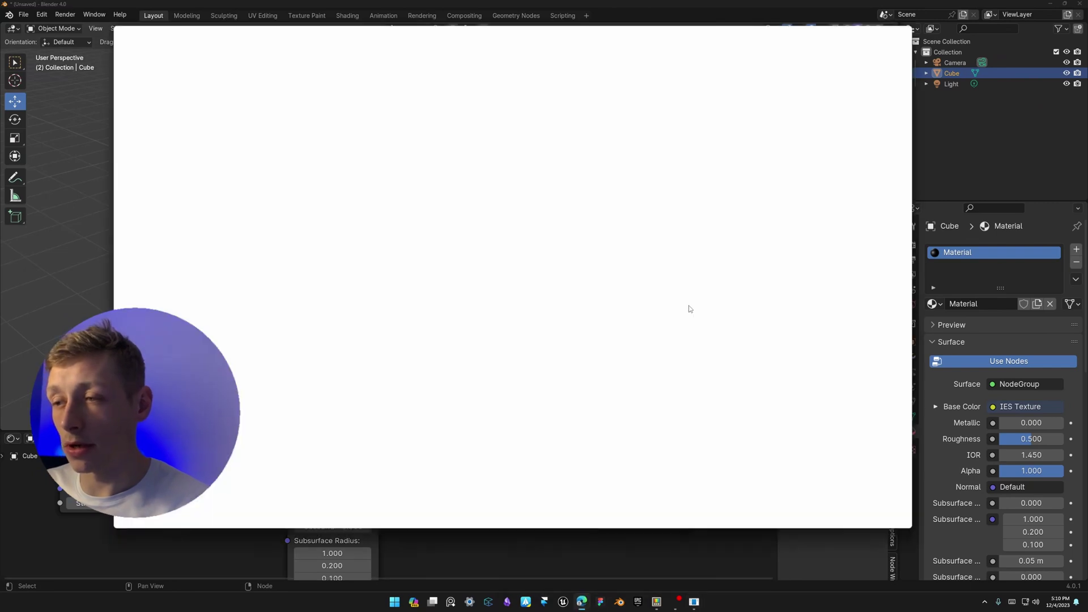
{"action": "key", "text": "BackSpace"}
{"action": "key", "text": "BackSpace"}
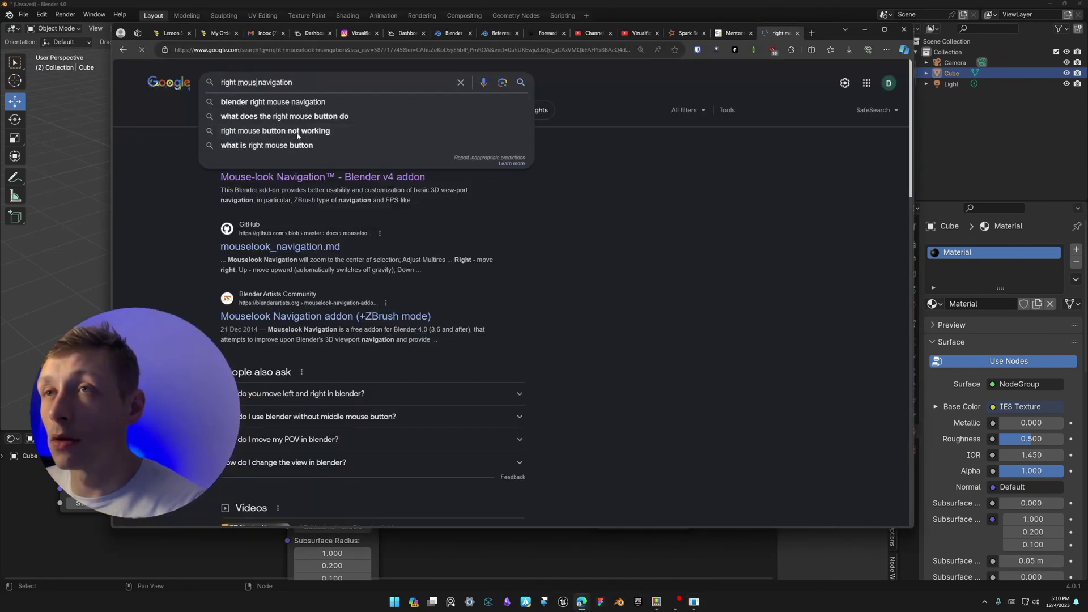
{"action": "type", "text": "e"}
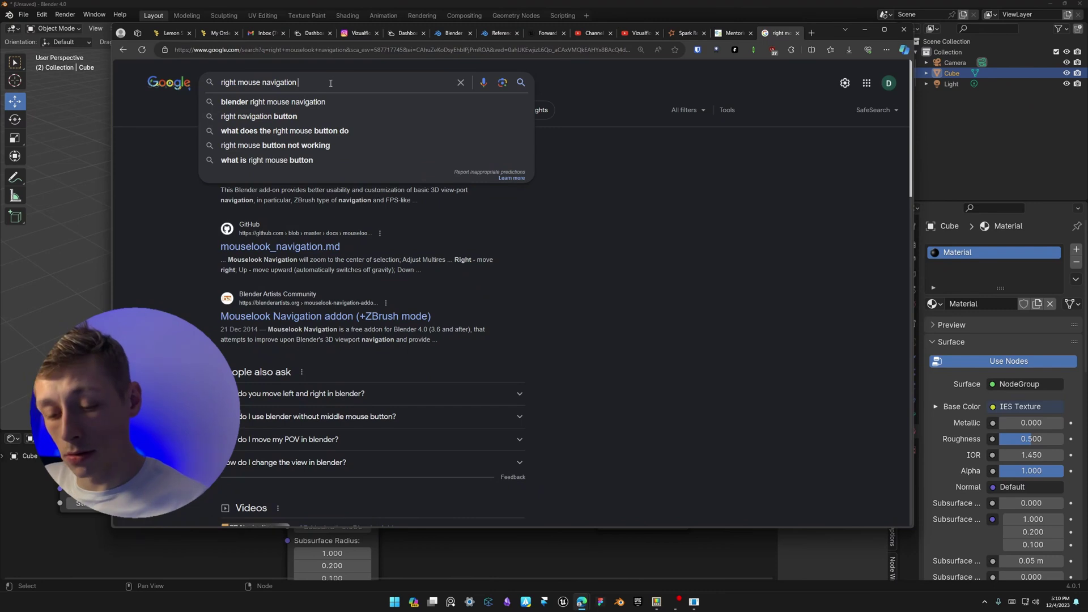
{"action": "type", "text": " blender"}
{"action": "key", "text": "Return"}
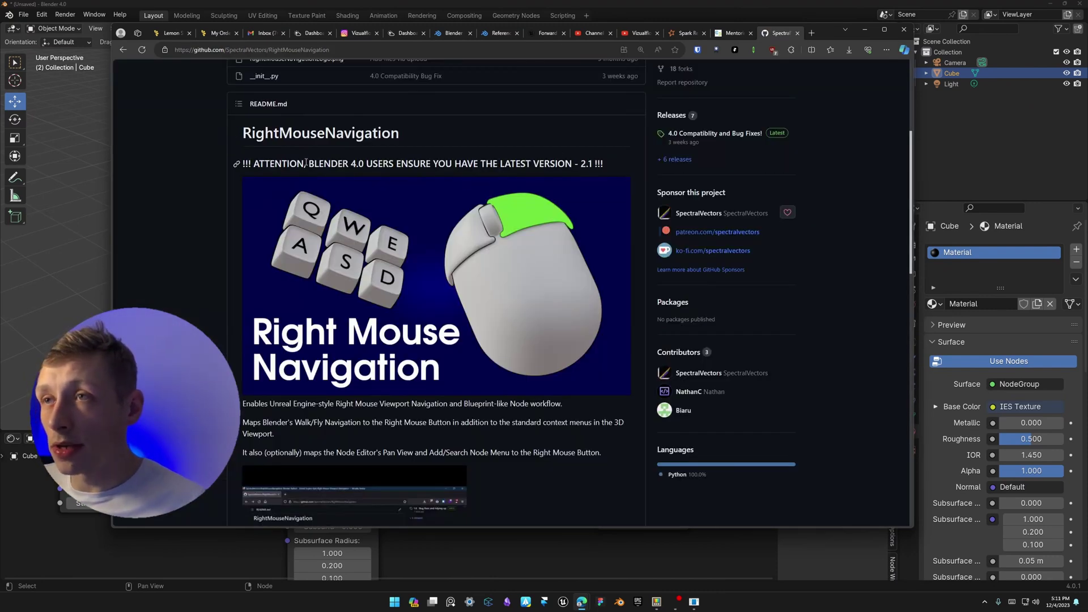
Download RightMouseNavigation.zip from the add-on's latest 2.1 release, save it to the Desktop, and minimize the browser.
{"action": "left_click_drag", "start_coordinate": [306, 163], "coordinate": [457, 163]}
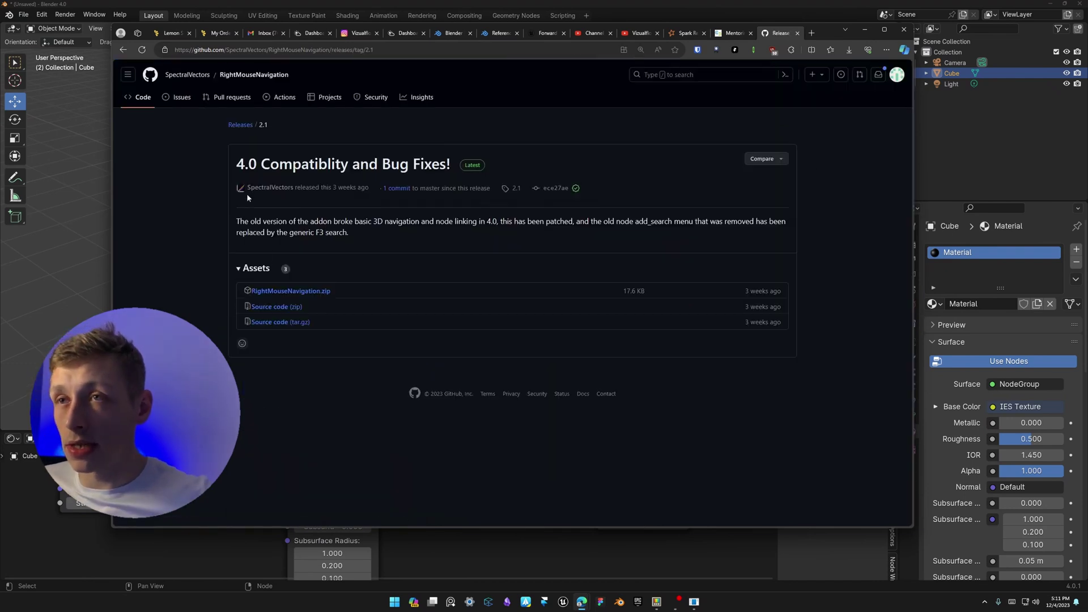
{"action": "left_click", "coordinate": [291, 291]}
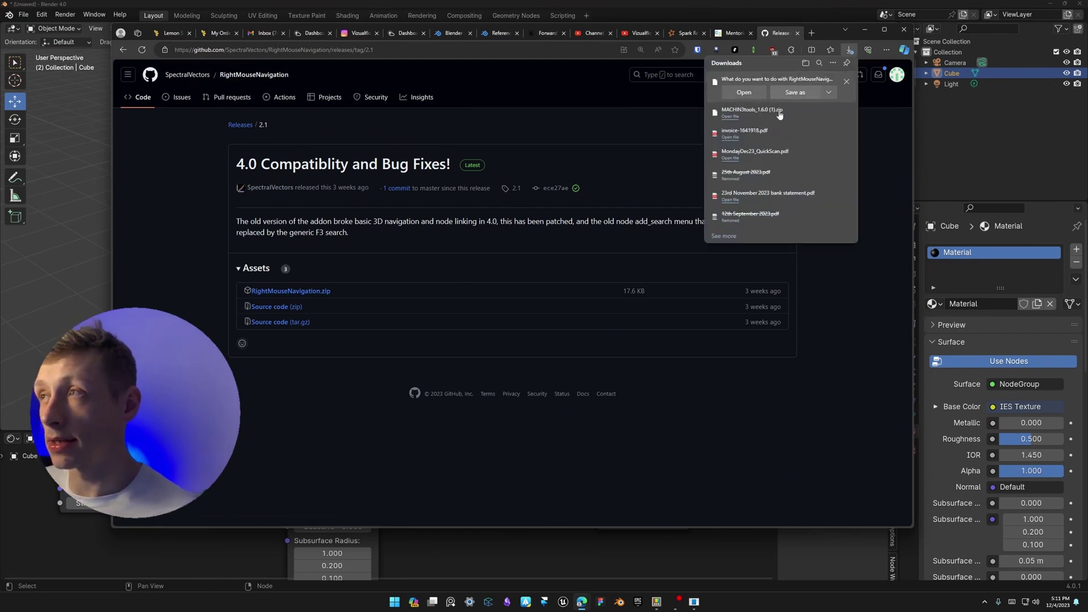
{"action": "left_click", "coordinate": [793, 92]}
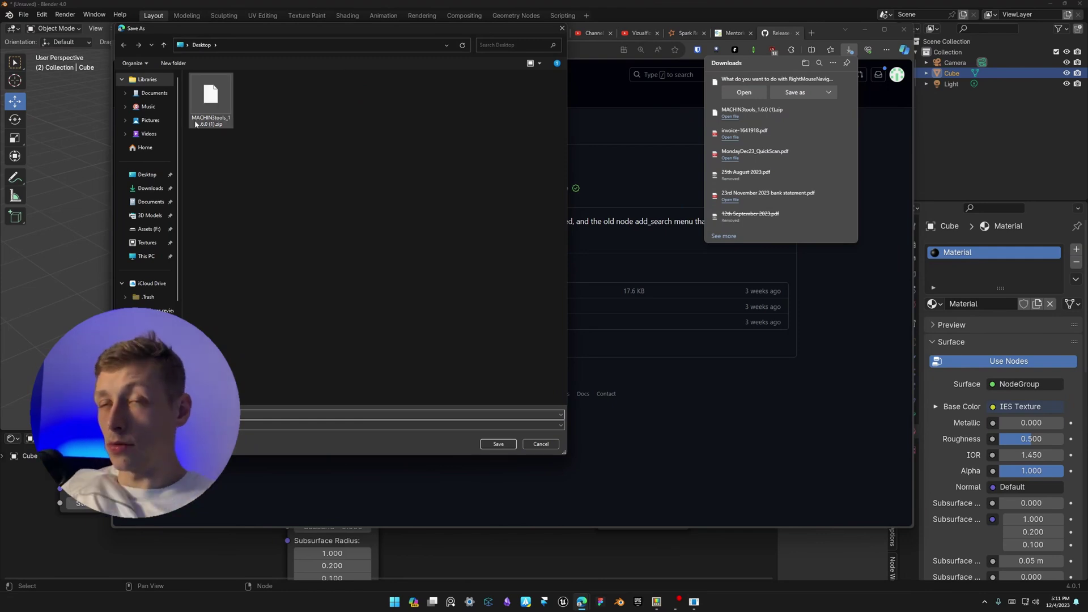
{"action": "left_click", "coordinate": [499, 446]}
{"action": "left_click", "coordinate": [864, 29]}
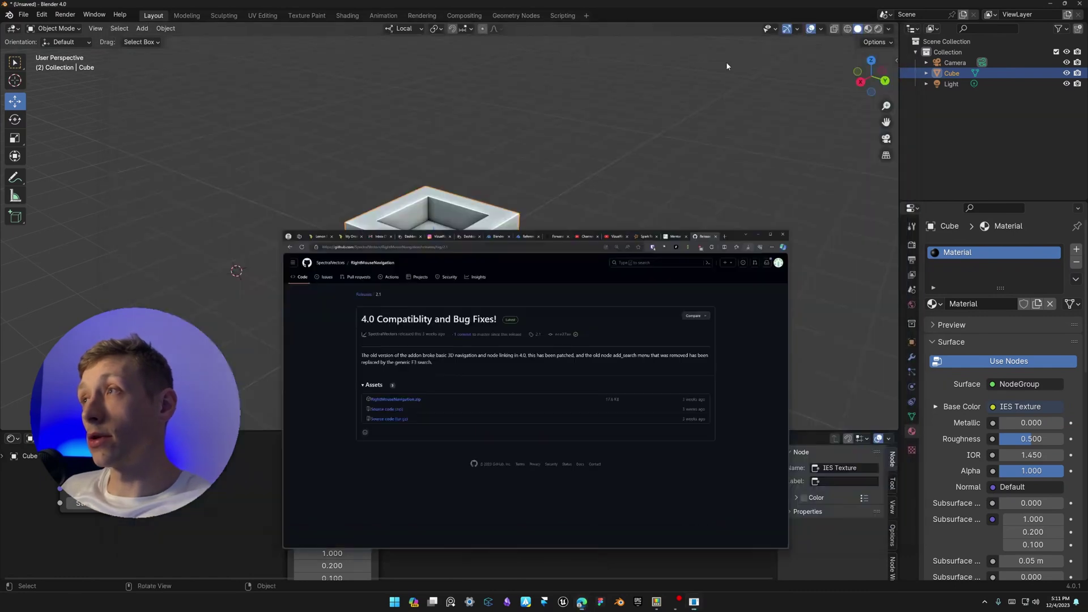
Install the add-on from RightMouseNavigation.zip on the Desktop through the Blender preferences.
{"action": "left_click", "coordinate": [42, 16]}
{"action": "left_click", "coordinate": [70, 150]}
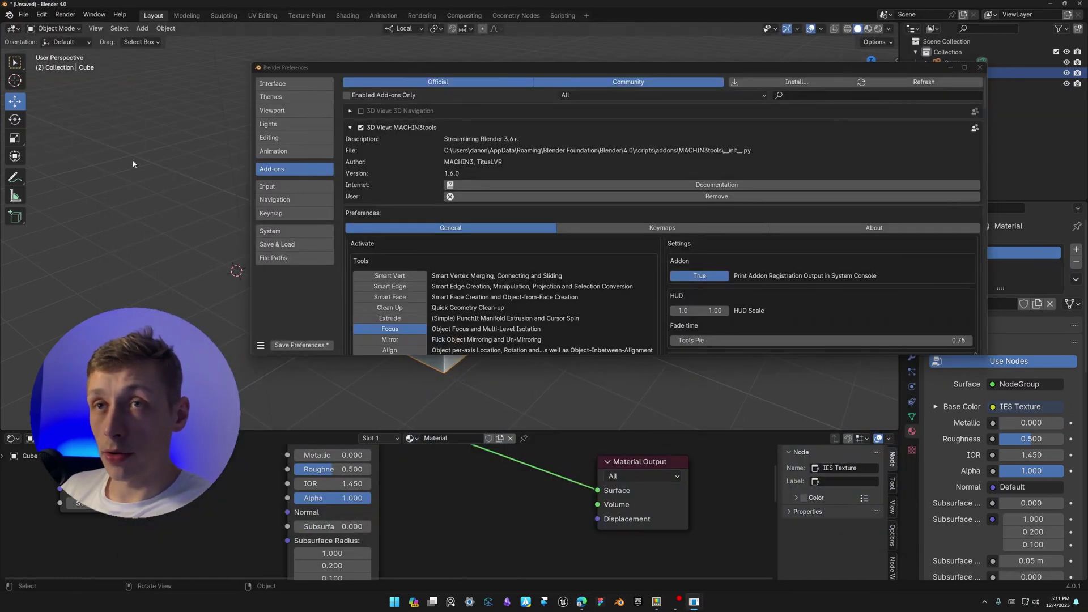
{"action": "left_click", "coordinate": [795, 96]}
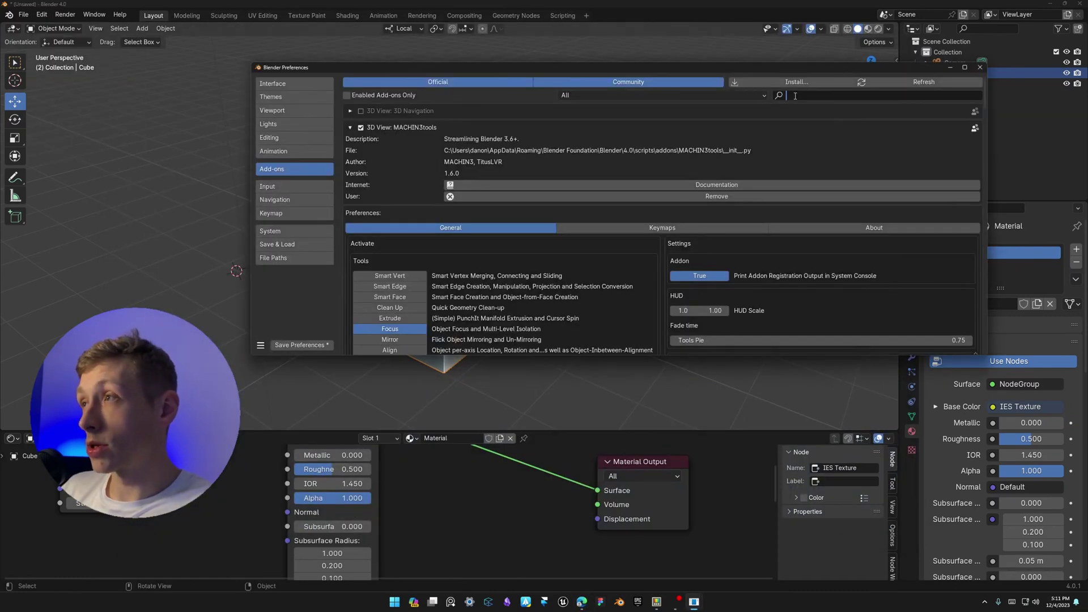
{"action": "left_click", "coordinate": [796, 81]}
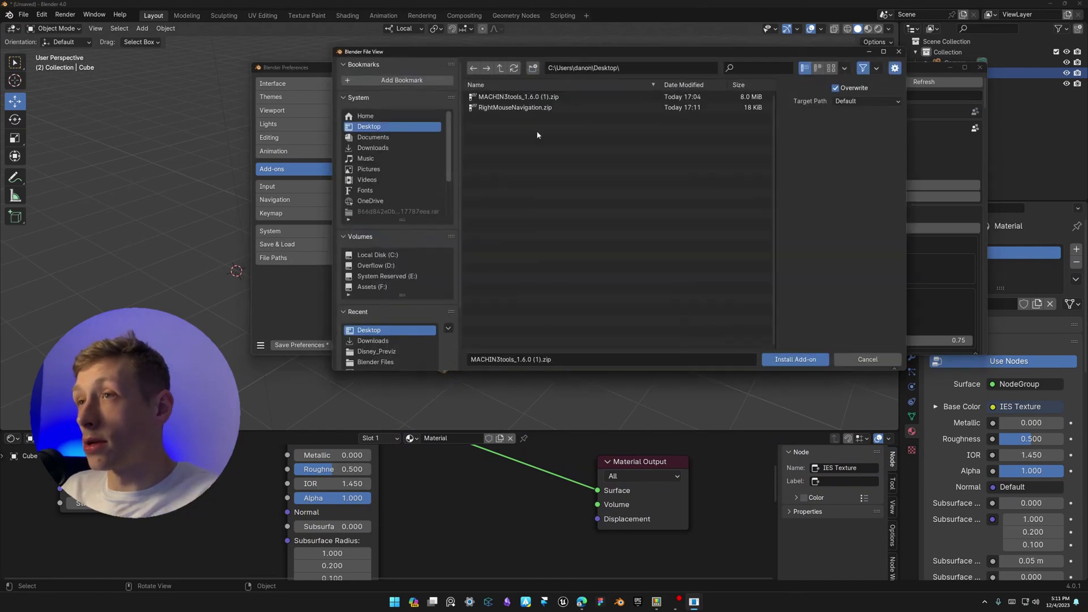
{"action": "left_click", "coordinate": [519, 110]}
{"action": "double_click", "coordinate": [519, 114]}
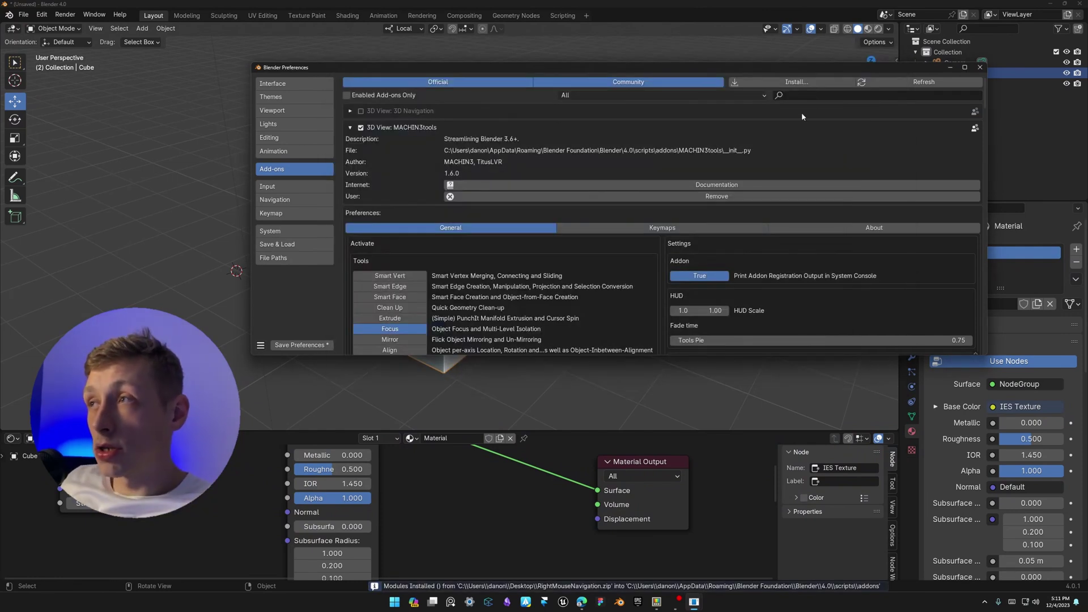
Find the Right Mouse Navigation add-on by searching for "right", enable it, and close the preferences.
{"action": "key", "text": "ctrl+f"}
{"action": "type", "text": "right"}
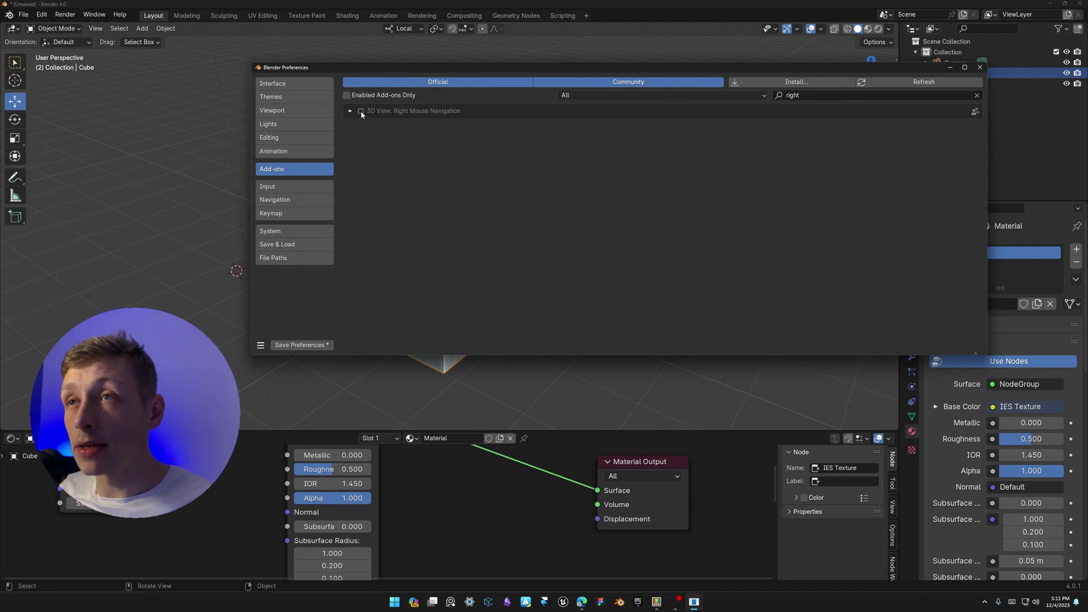
{"action": "left_click", "coordinate": [980, 67]}
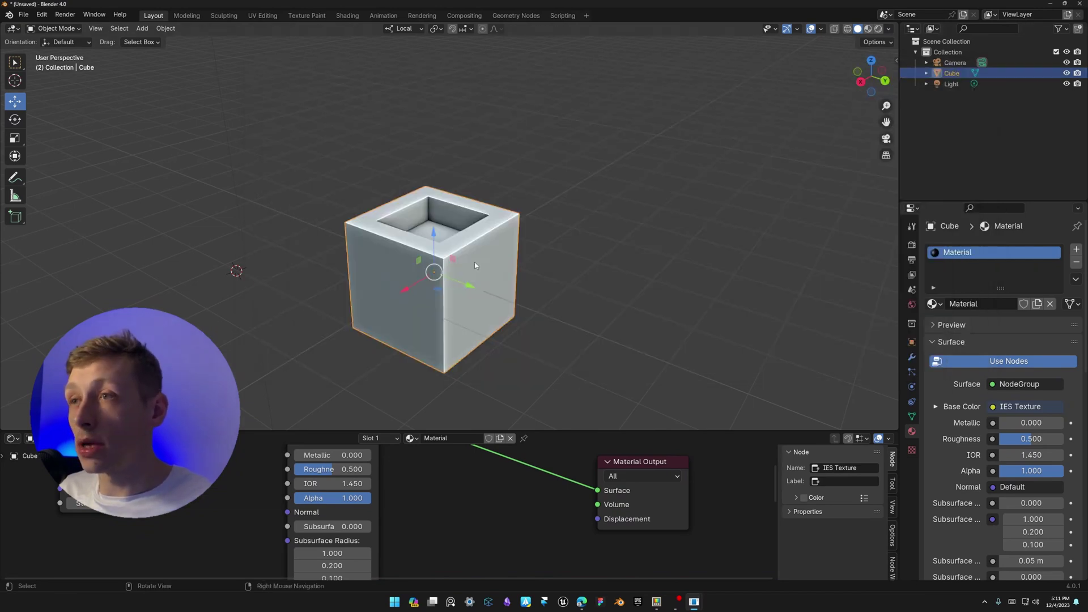
Fly around the cube in the 3D viewport with walk navigation, moving forward, backward and sideways to view it from different sides.
{"action": "right_click_drag", "start_coordinate": [482, 243], "coordinate": [450, 226]}
{"action": "key", "text": "w"}
{"action": "key", "text": "s"}
{"action": "key", "text": "w"}
{"action": "key", "text": "s"}
{"action": "key", "text": "a"}
{"action": "key", "text": "a"}
{"action": "key", "text": "w"}
{"action": "key", "text": "s"}
{"action": "key", "text": "a"}
{"action": "key", "text": "w"}
{"action": "key", "text": "d"}
{"action": "key", "text": "a"}
{"action": "key", "text": "w"}
{"action": "key", "text": "s"}
{"action": "key", "text": "a"}
{"action": "key", "text": "w"}
{"action": "key", "text": "s"}
{"action": "key", "text": "d"}
{"action": "key", "text": "a"}
{"action": "key", "text": "a"}
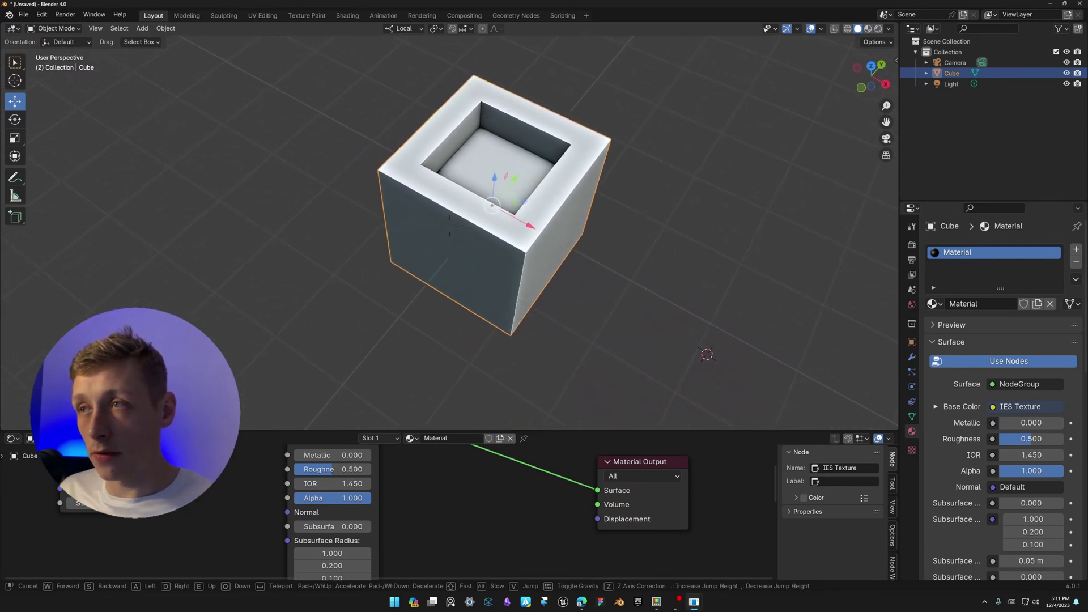
Raise the walk navigation speed and fly through the scene away from the cube and back.
{"action": "scroll", "coordinate": [450, 225], "scroll_direction": "up", "scroll_amount": 15}
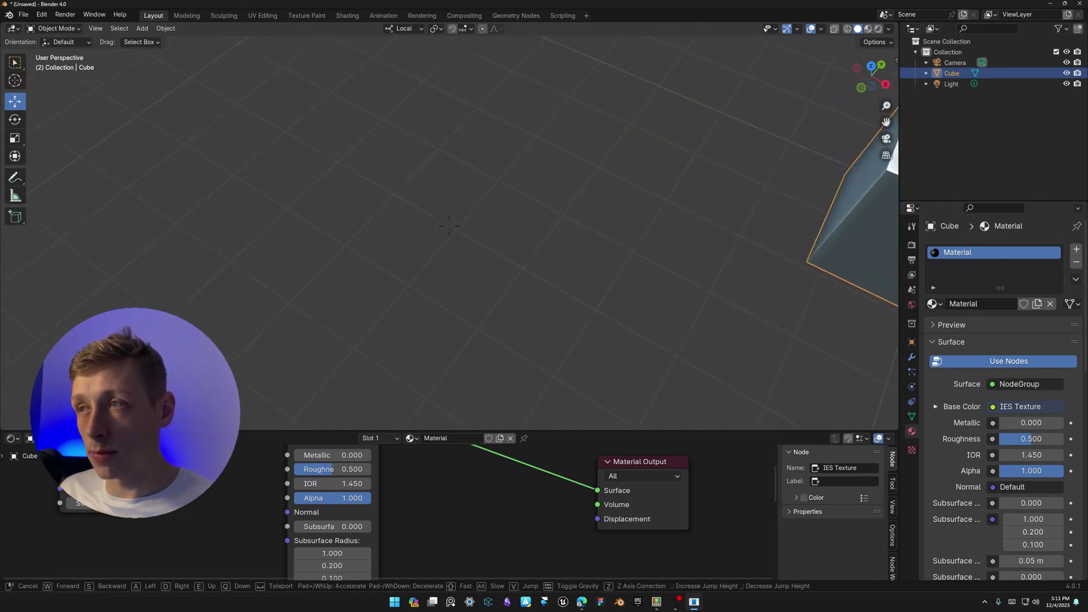
{"action": "key", "text": "d"}
{"action": "key", "text": "a"}
{"action": "key", "text": "a"}
{"action": "right_click_drag", "start_coordinate": [449, 226], "coordinate": [517, 161]}
{"action": "key", "text": "s"}
{"action": "key", "text": "w"}
{"action": "key", "text": "a"}
{"action": "key", "text": "s"}
{"action": "key", "text": "d"}
{"action": "left_click", "coordinate": [517, 162]}
Switch the viewport to the camera view and select only the camera by its frame.
{"action": "key", "text": "a"}
{"action": "key", "text": "Home"}
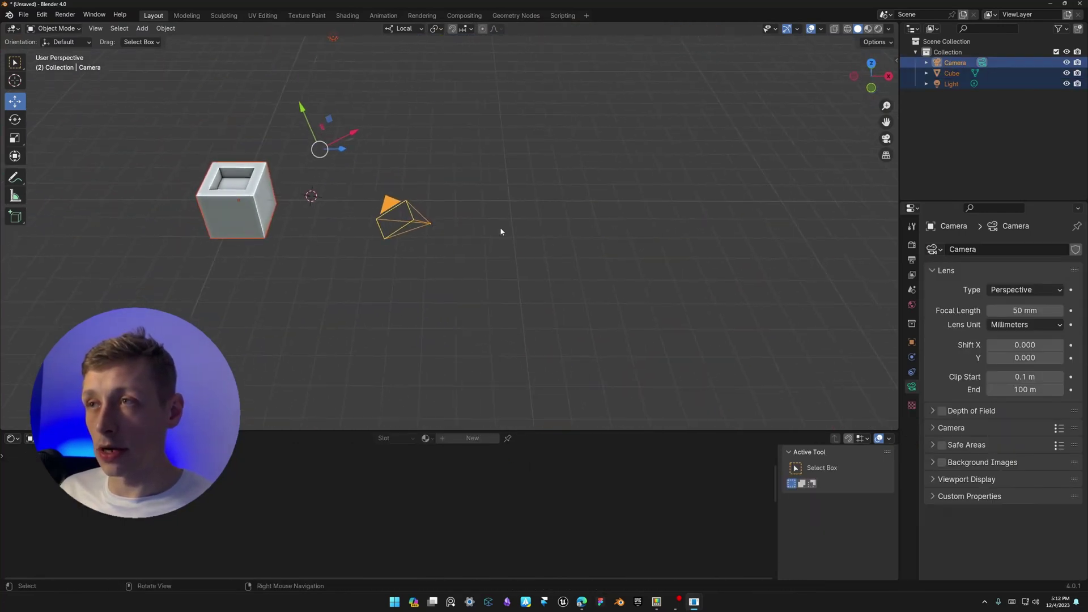
{"action": "left_click", "coordinate": [886, 139]}
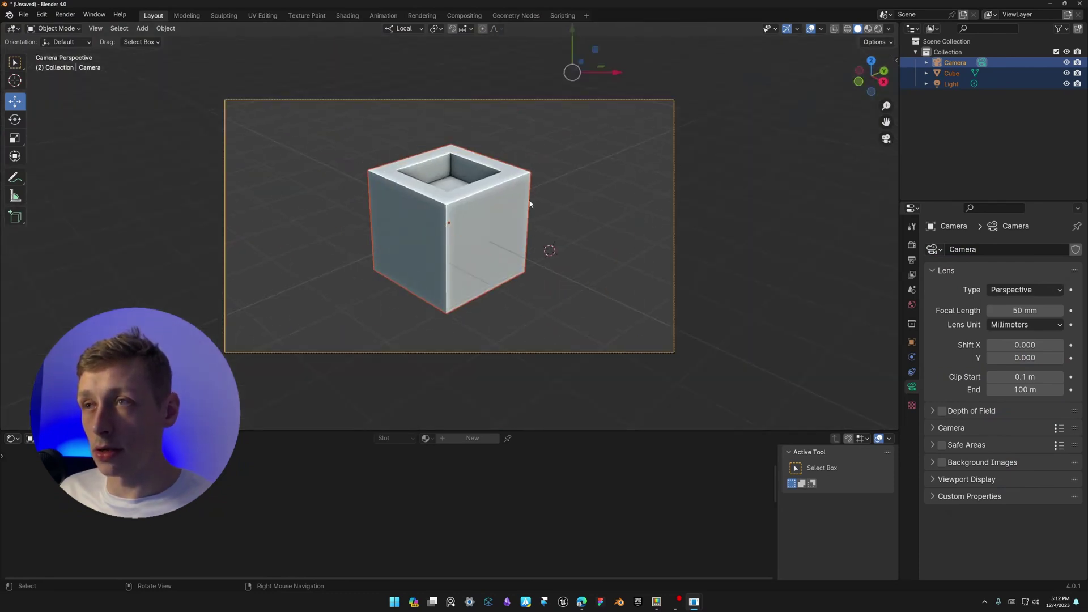
{"action": "left_click", "coordinate": [526, 102]}
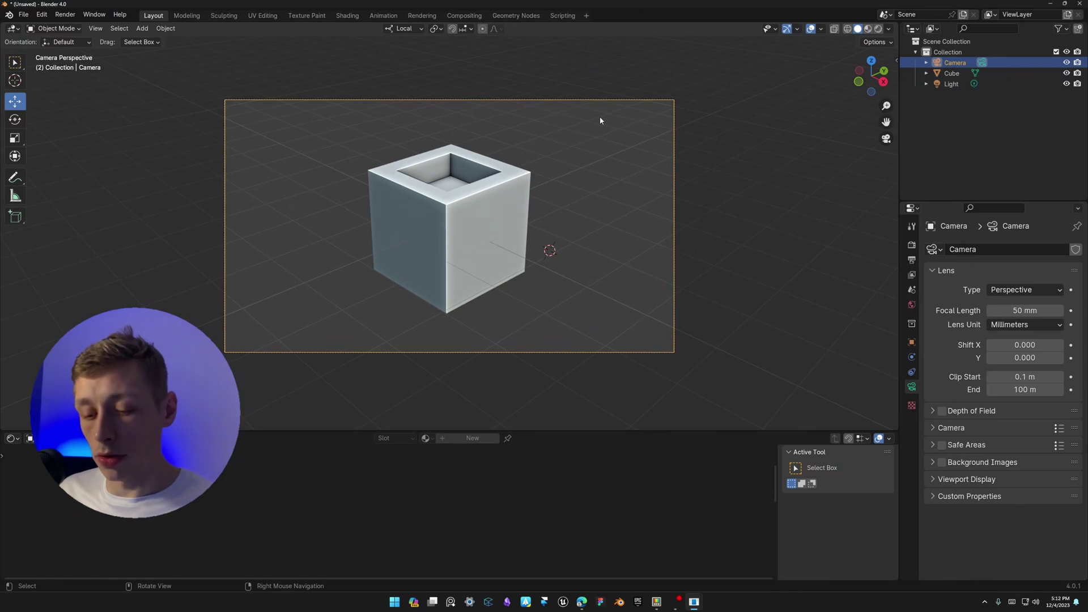
Show the viewport's view settings, widen the sidebar, and enable the Camera to View lock.
{"action": "key", "text": "n"}
{"action": "left_click", "coordinate": [892, 110]}
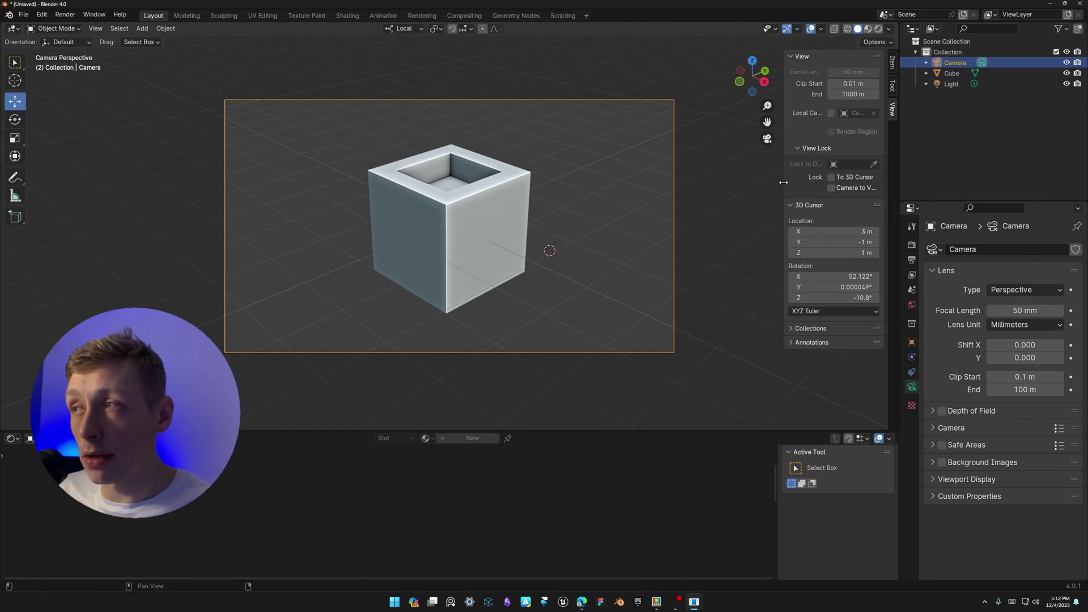
{"action": "left_click_drag", "start_coordinate": [783, 182], "coordinate": [740, 185]}
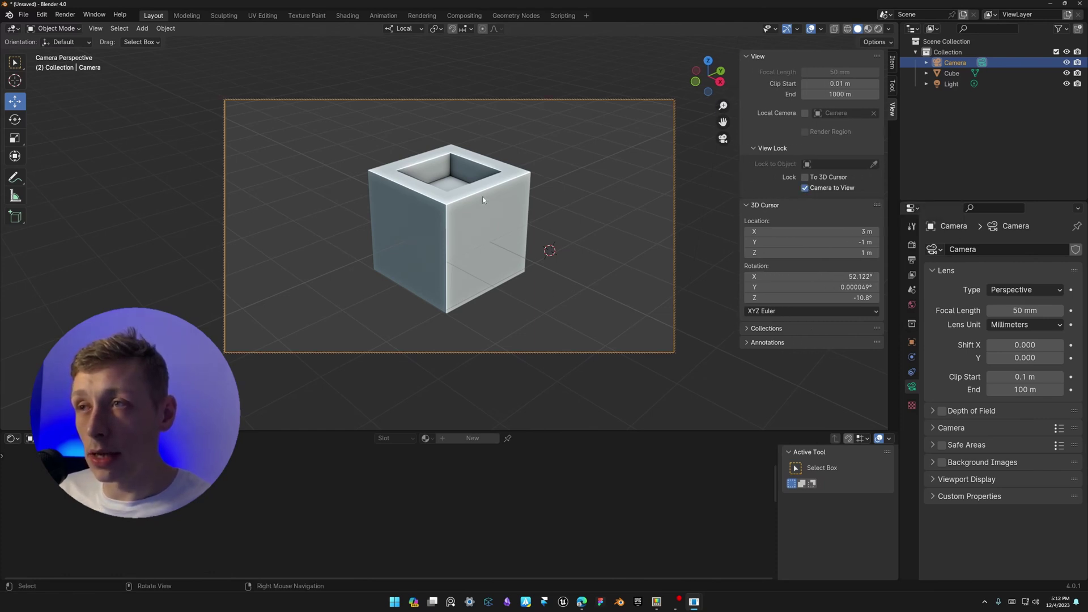
Fly the locked camera around the cube with walk navigation down to a low, level view of one corner.
{"action": "key", "text": "shift+grave"}
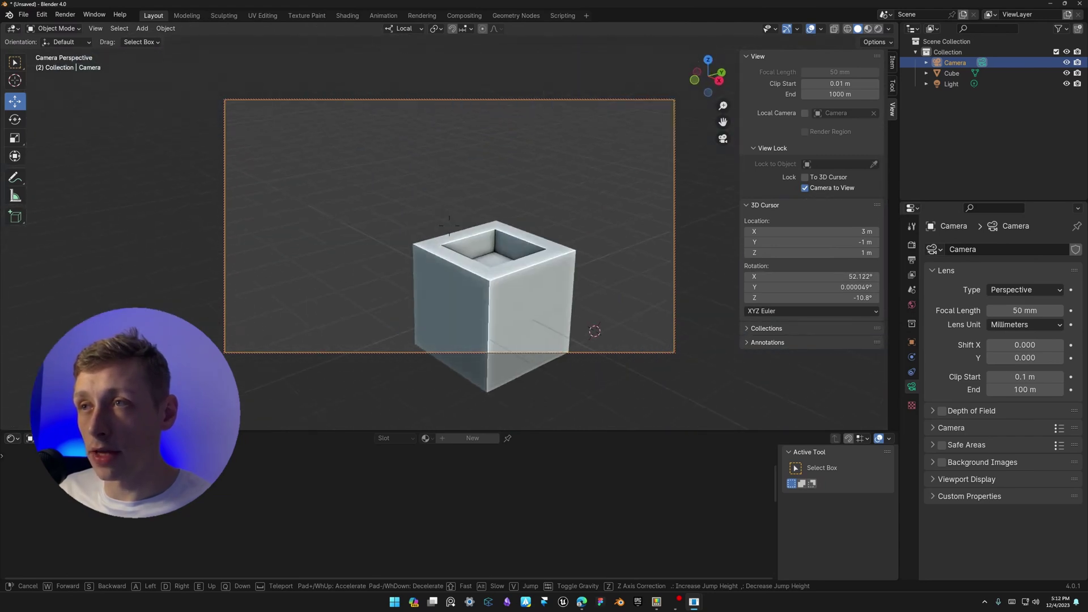
{"action": "key", "text": "a"}
{"action": "key", "text": "w"}
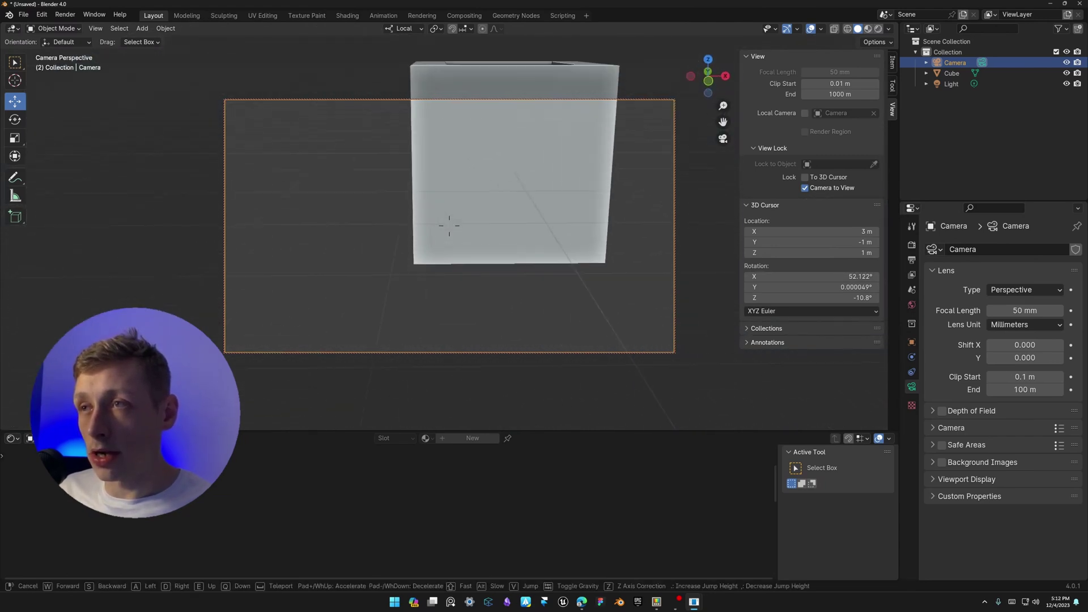
{"action": "key", "text": "a"}
{"action": "key", "text": "s"}
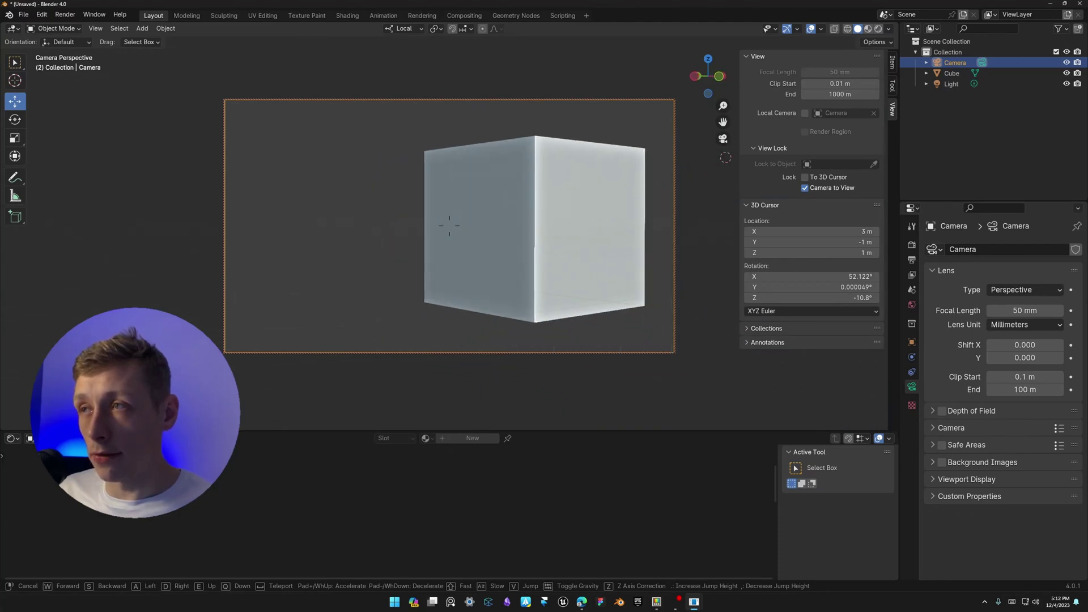
{"action": "left_click", "coordinate": [449, 226]}
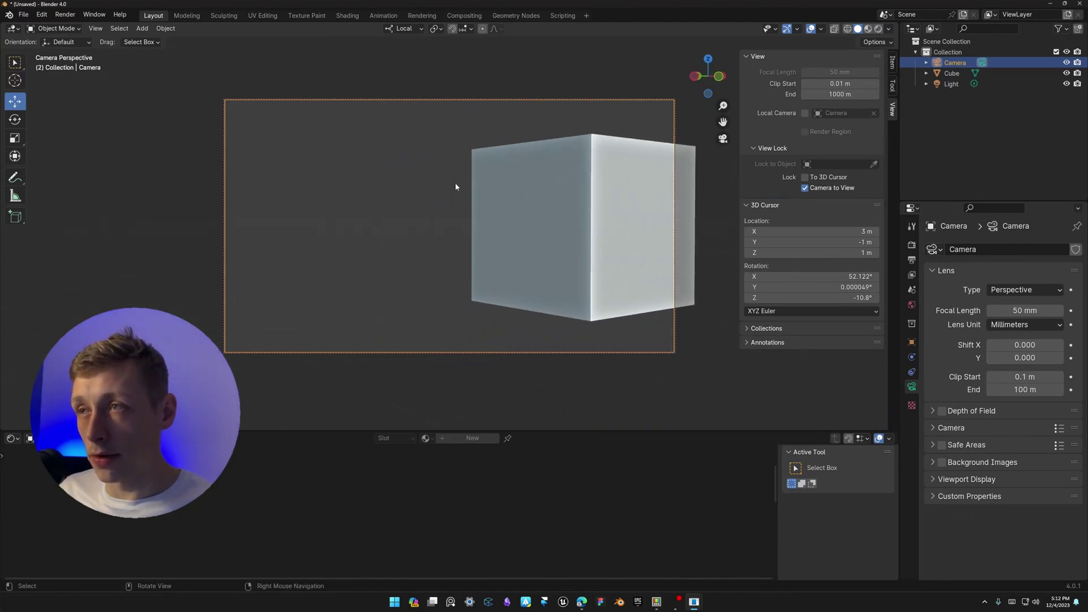